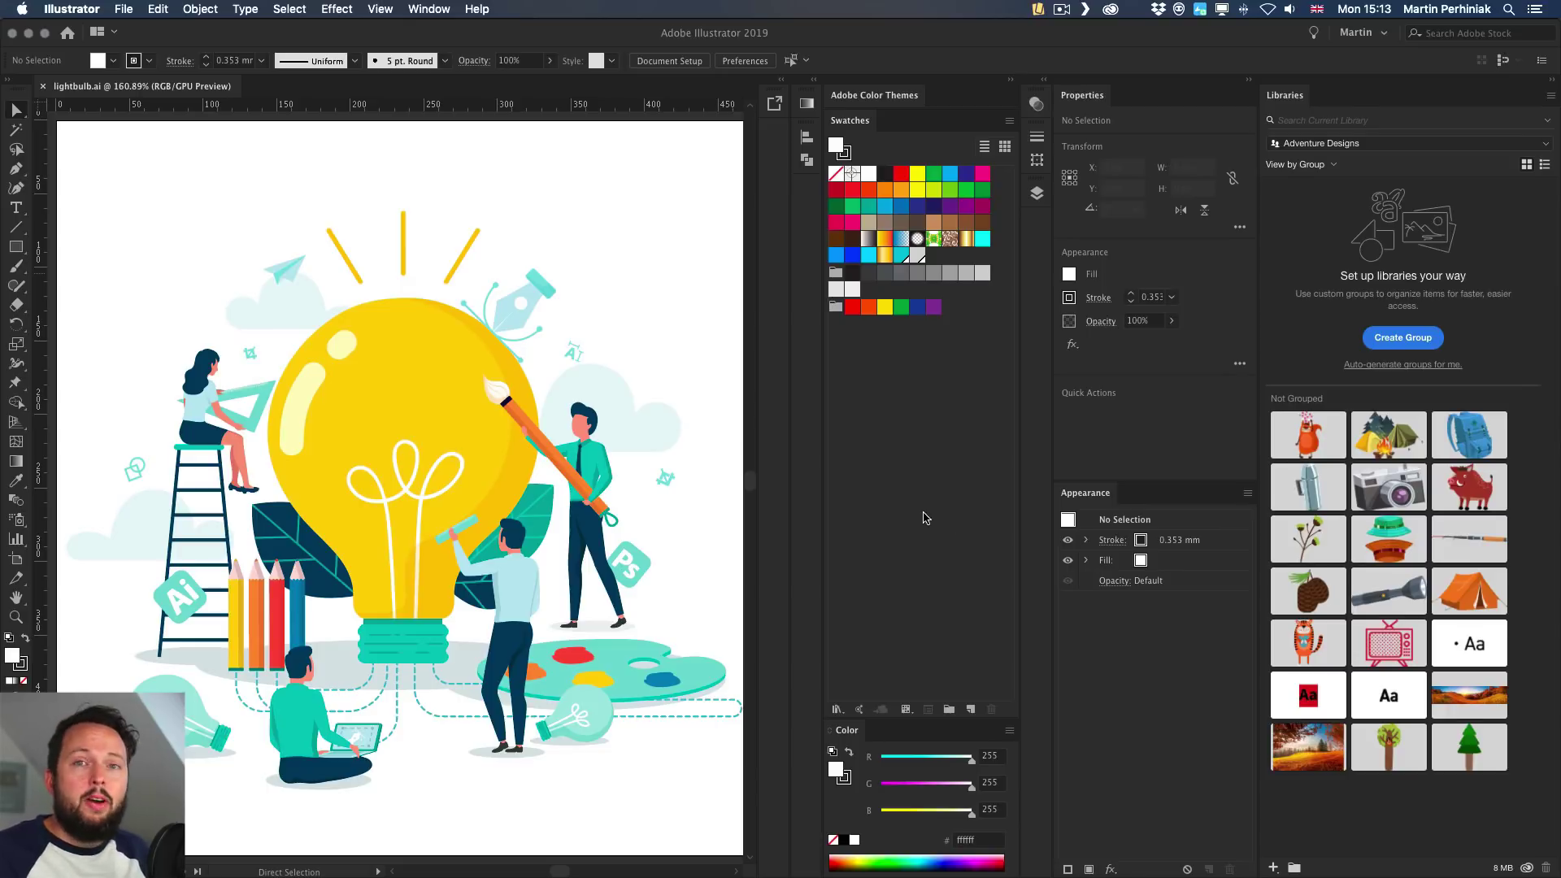
# Open the Adobe Color Themes panel and show the color wheel for creating a theme
pyautogui.click(428, 10)
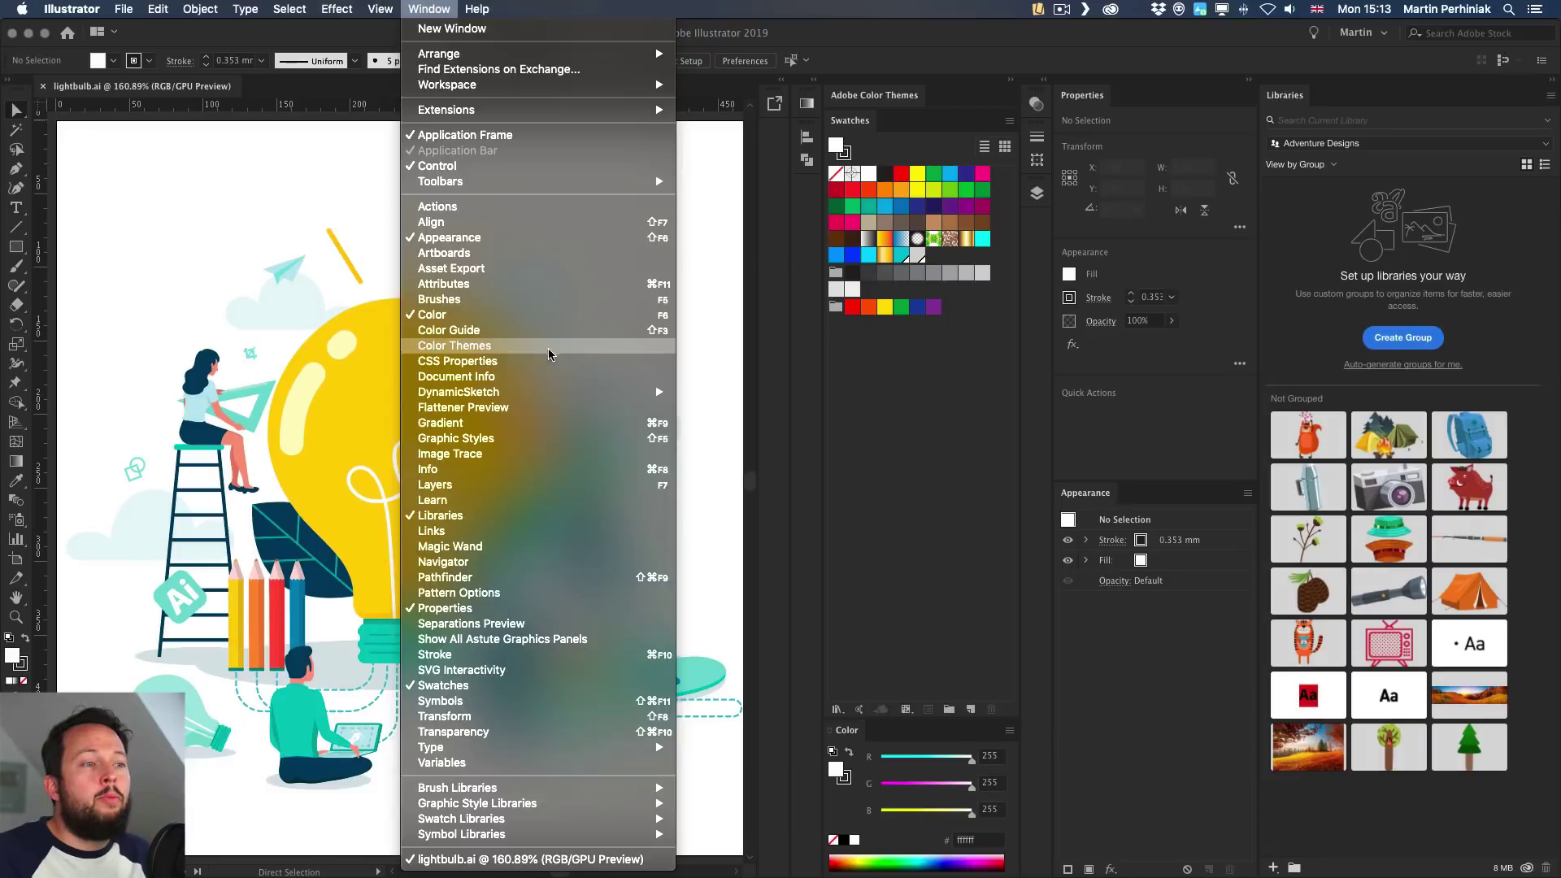
pyautogui.click(550, 344)
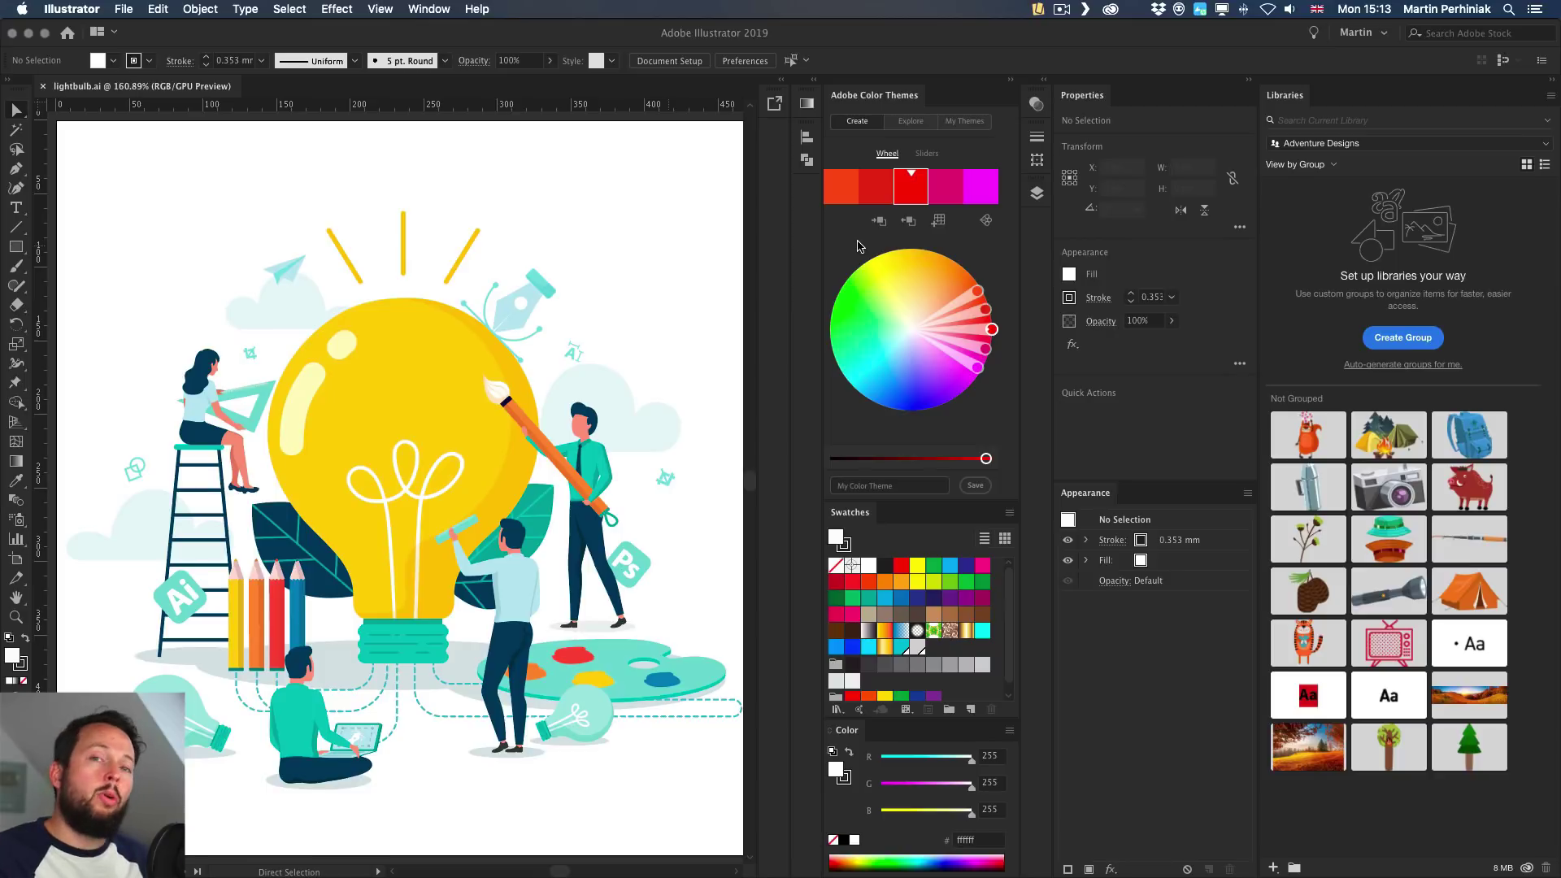
pyautogui.click(887, 153)
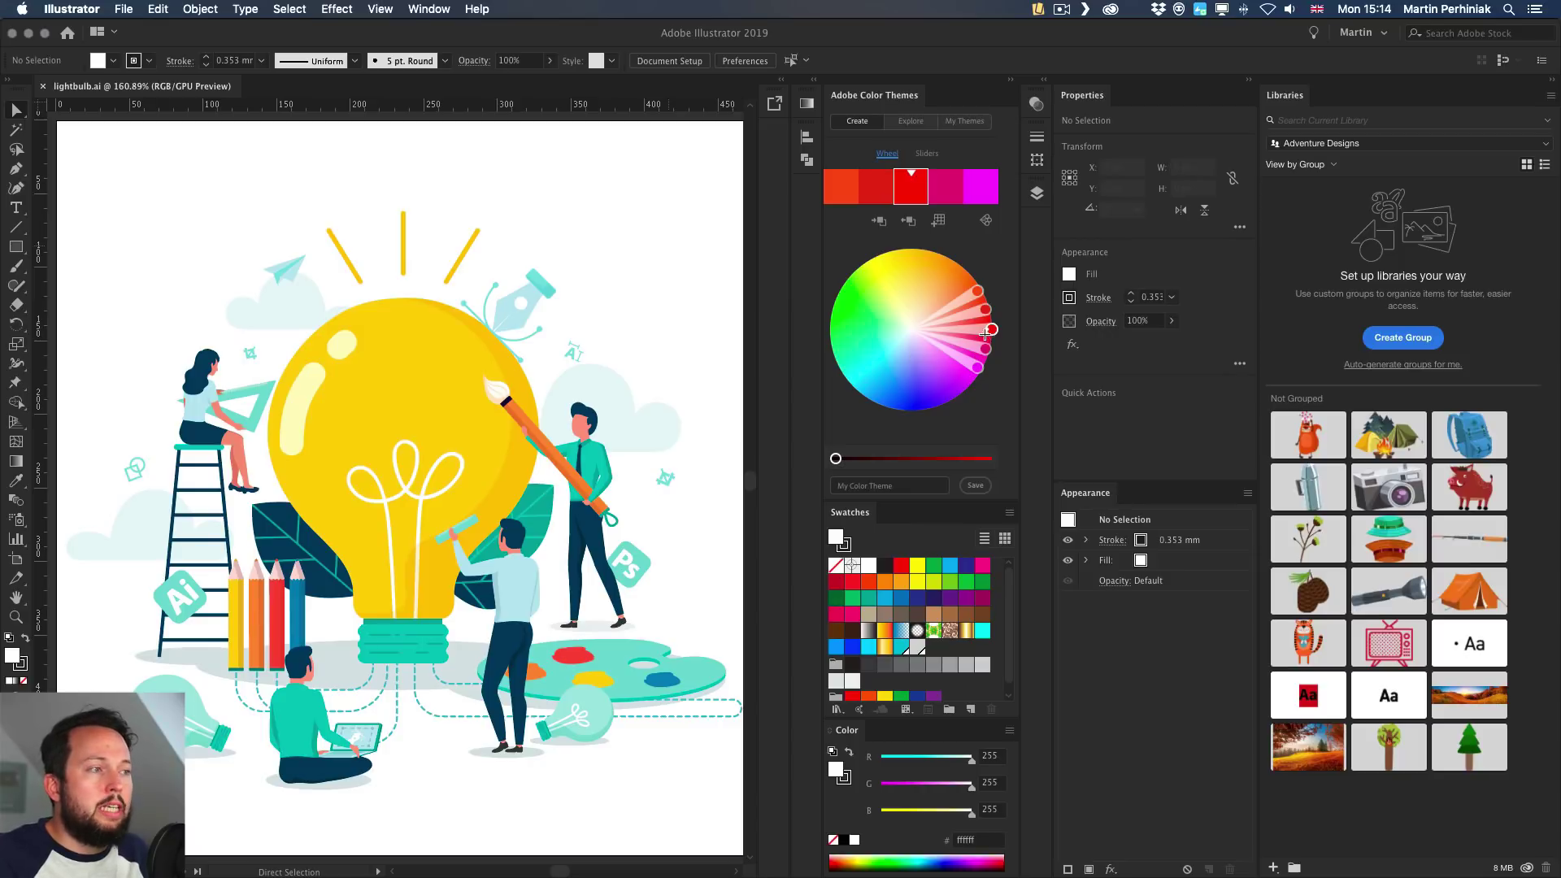
# Try shifting the theme's base color from red towards magenta on the wheel and expand its CMYK sliders
pyautogui.moveTo(985, 333); pyautogui.dragTo(975, 342)
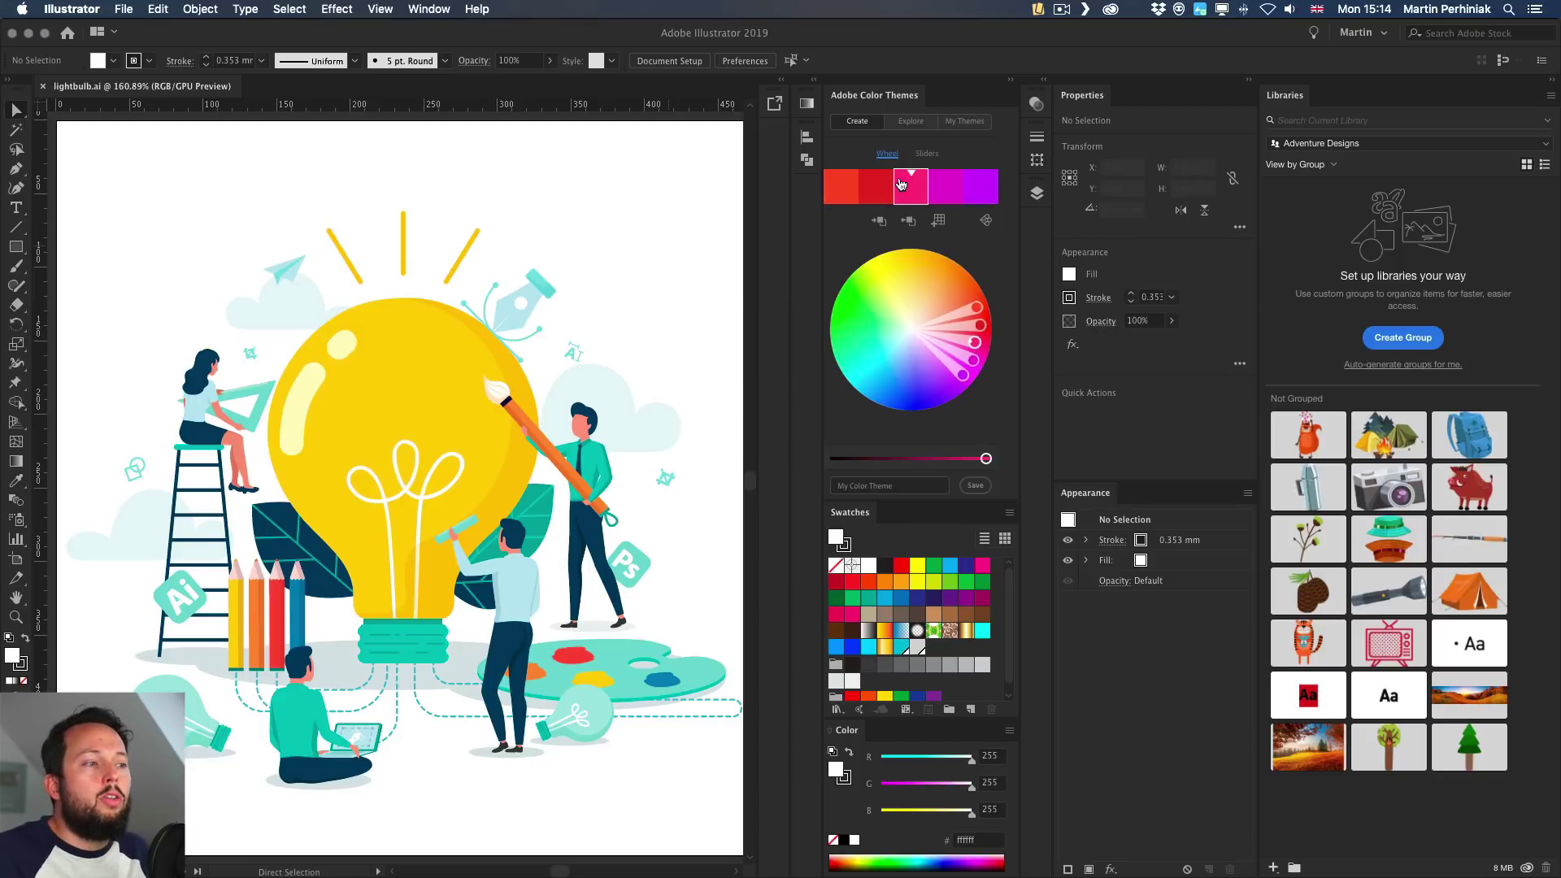
pyautogui.click(927, 154)
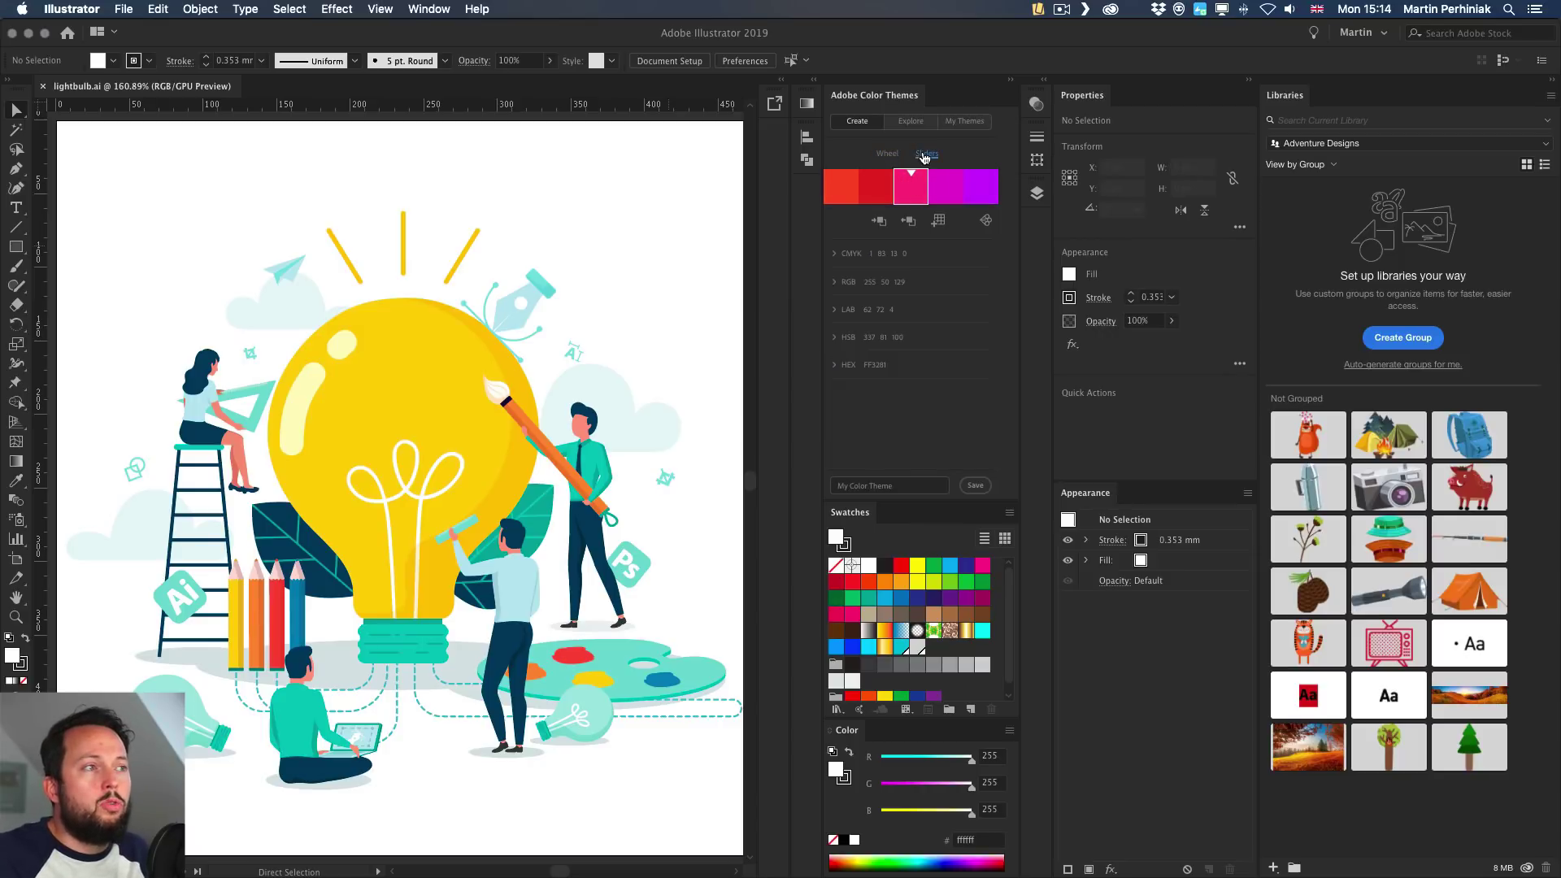
pyautogui.click(835, 255)
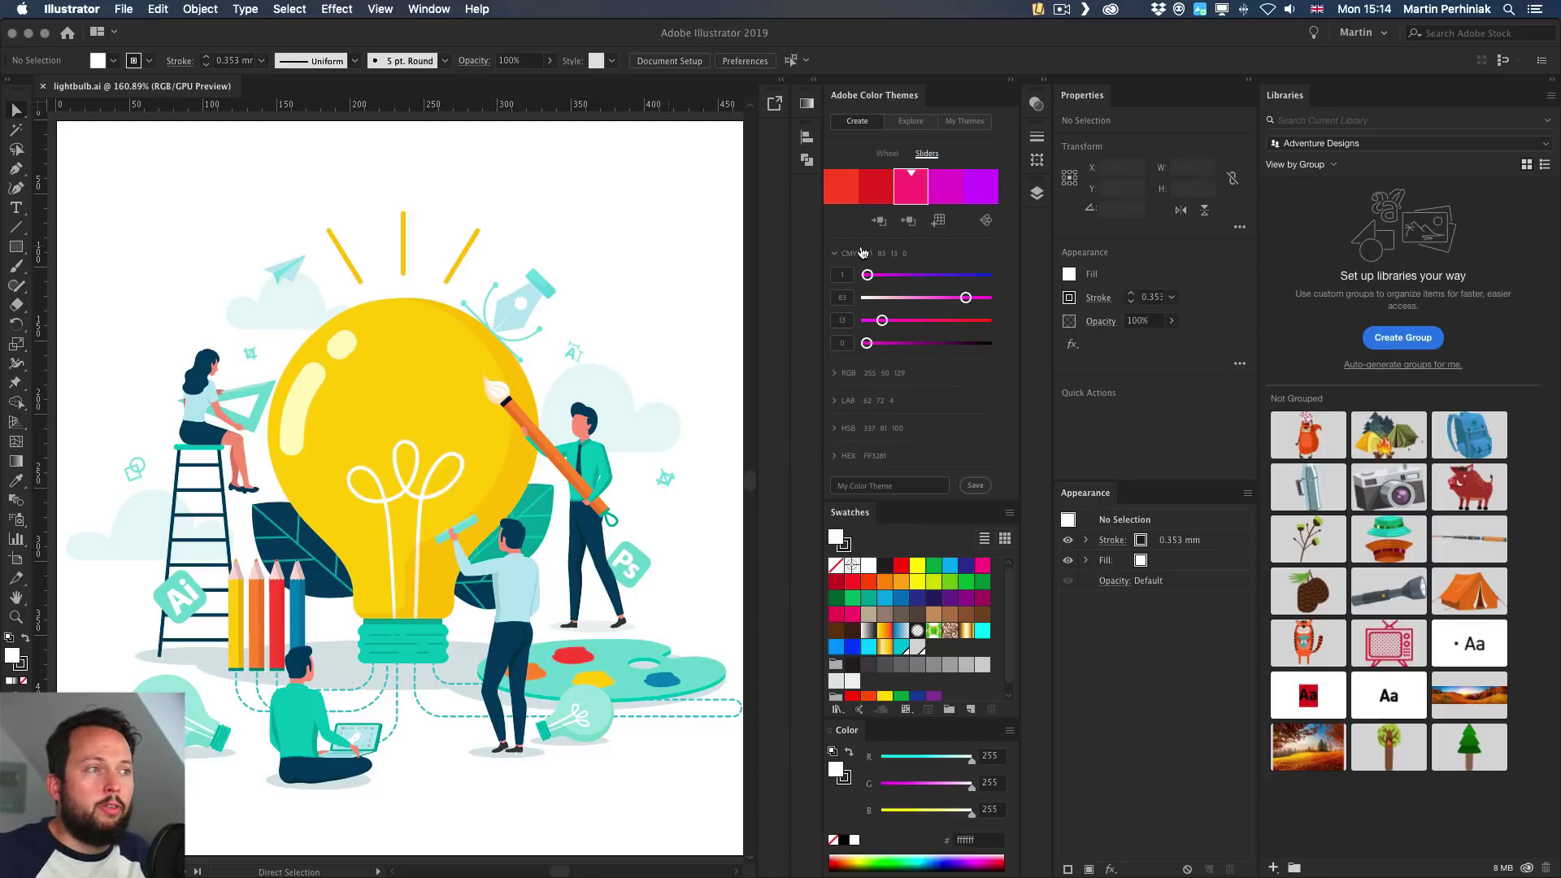
pyautogui.click(887, 154)
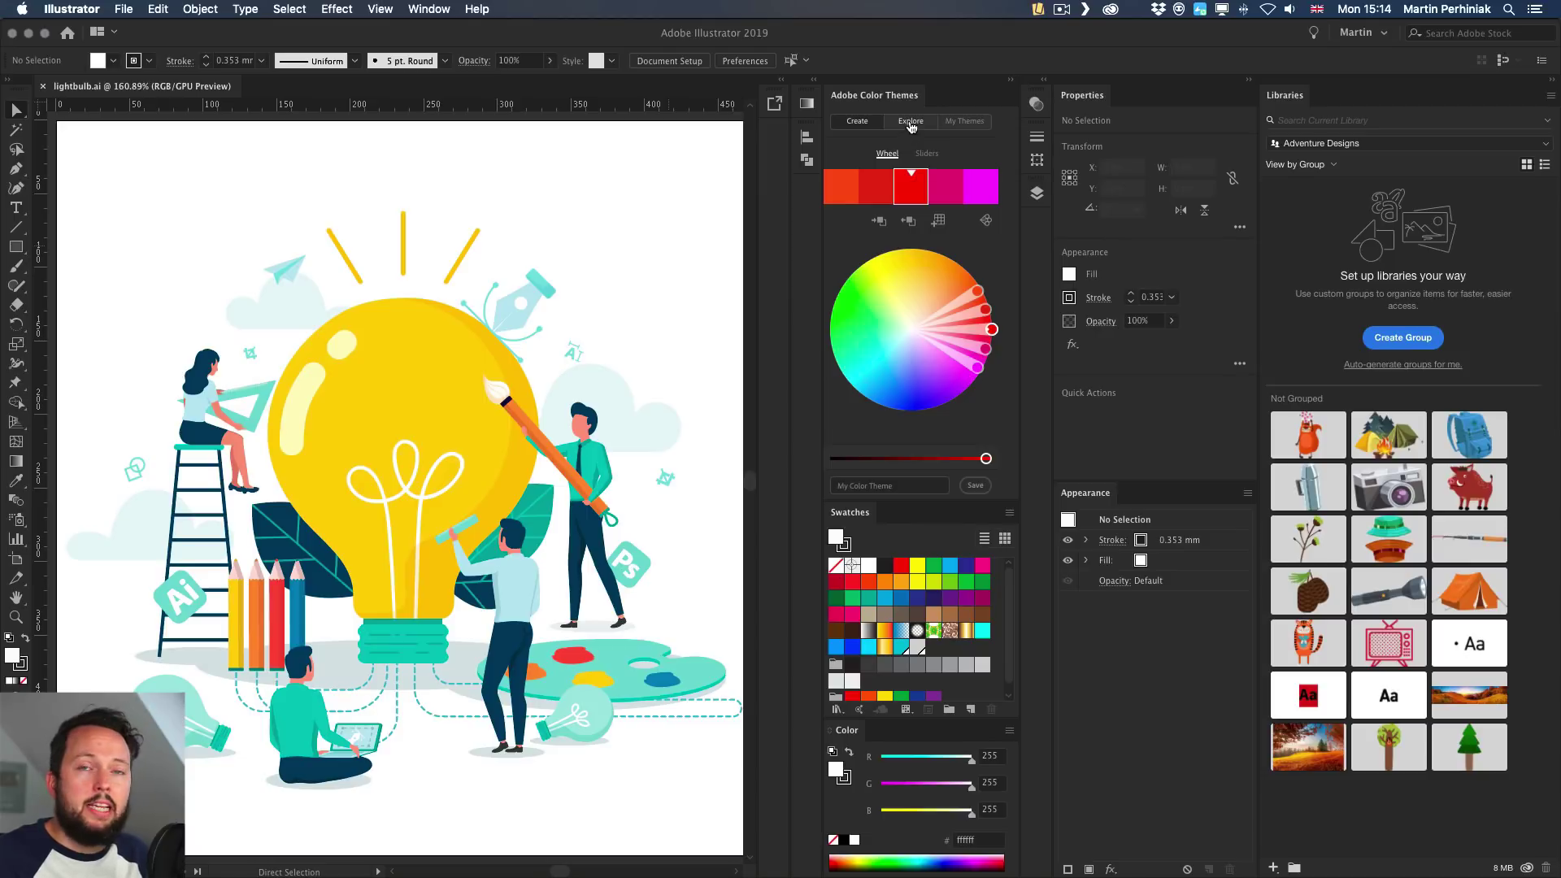
# Search the shared color themes for "autumn"
pyautogui.click(907, 122)
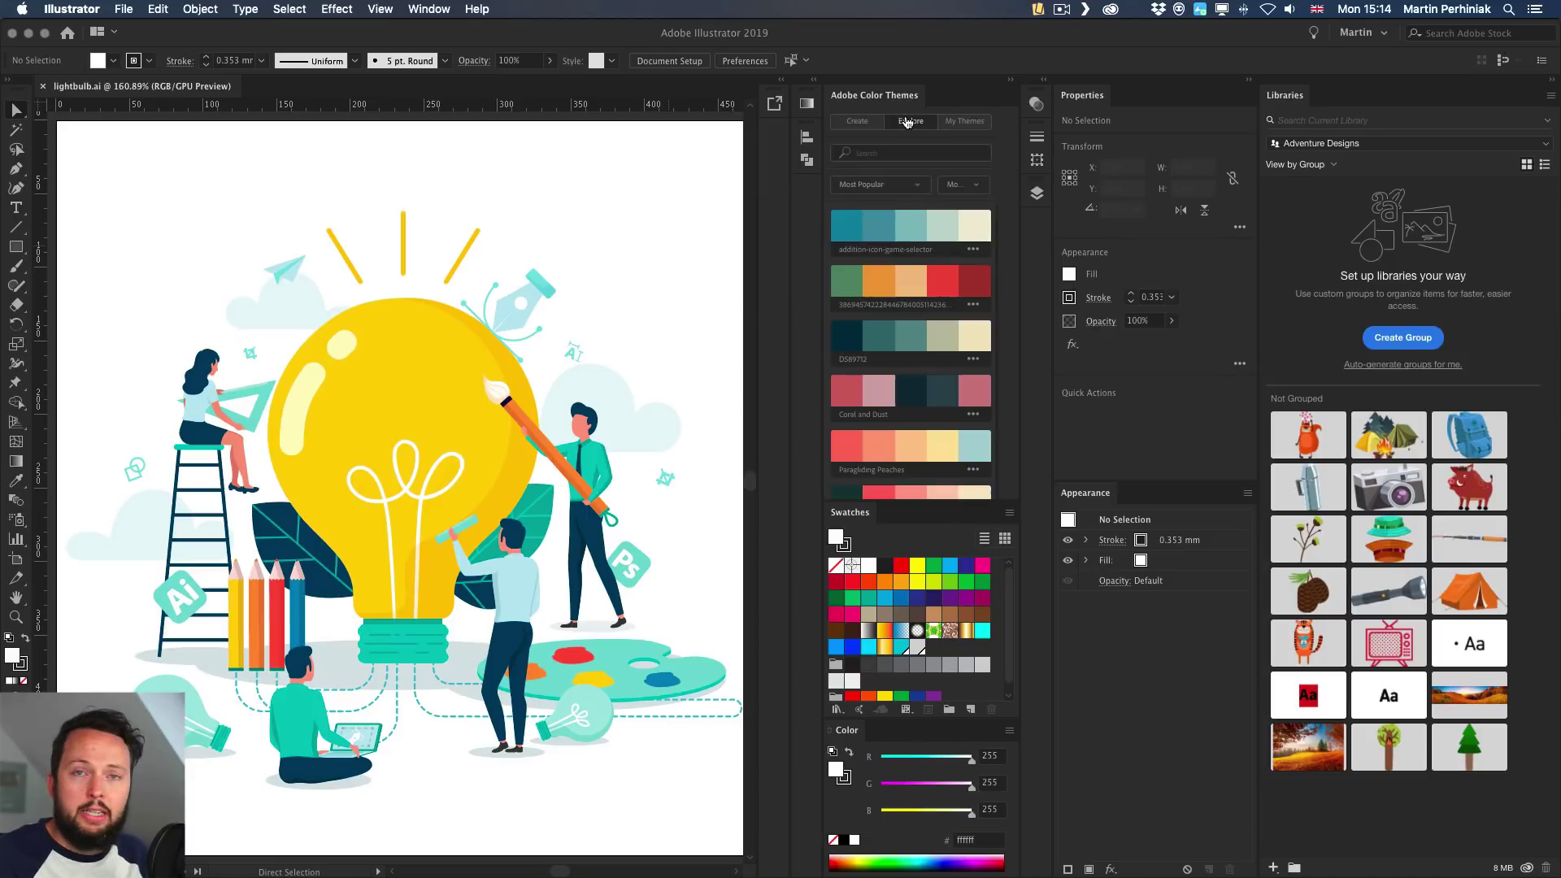
pyautogui.click(902, 153)
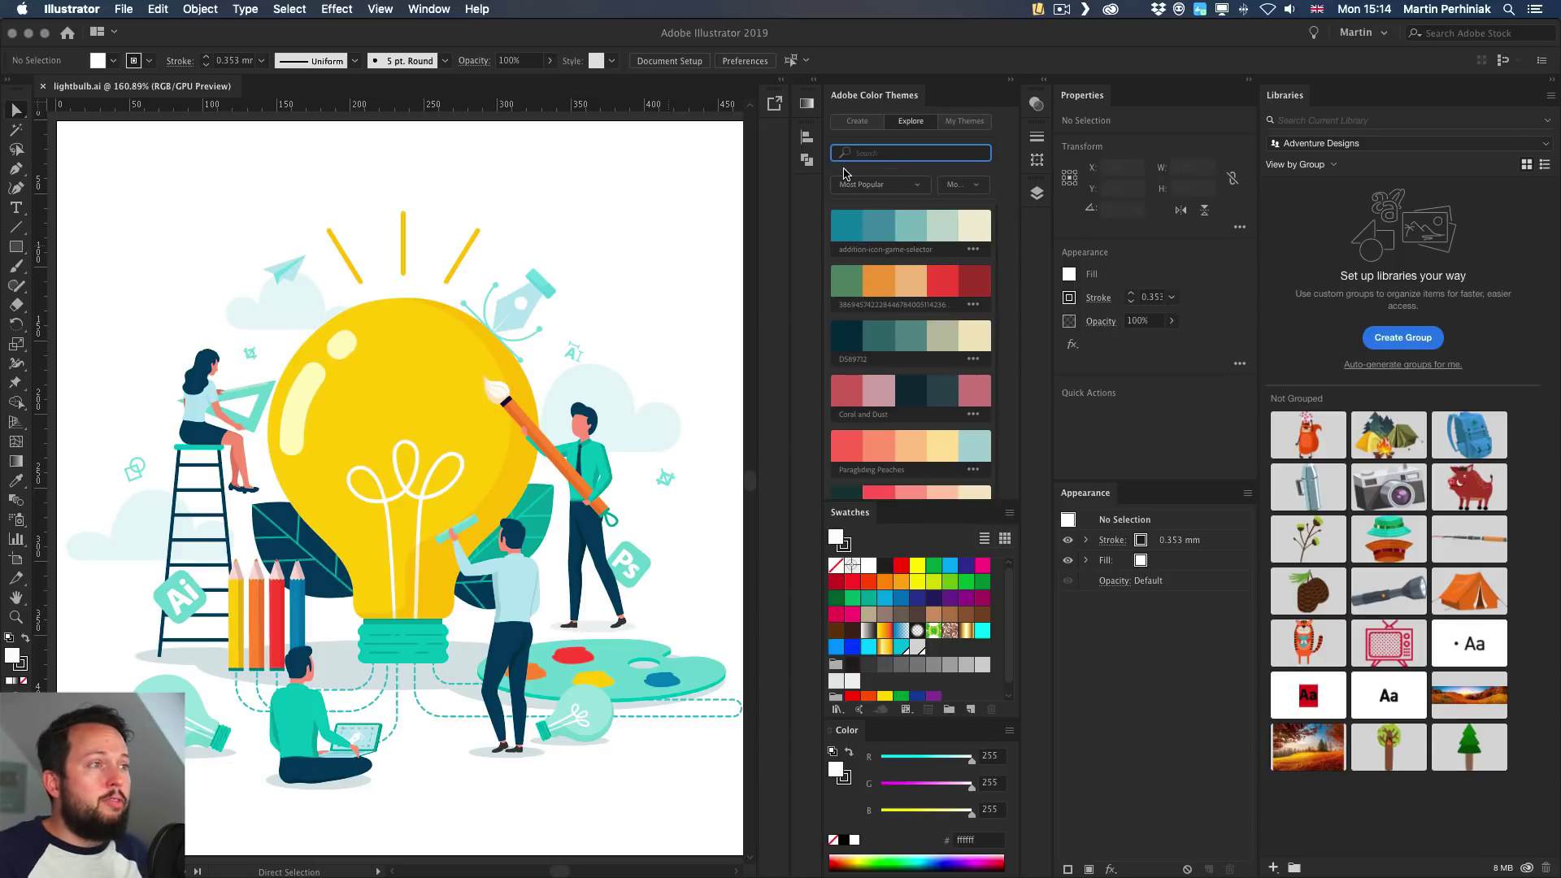
pyautogui.write('autumn')
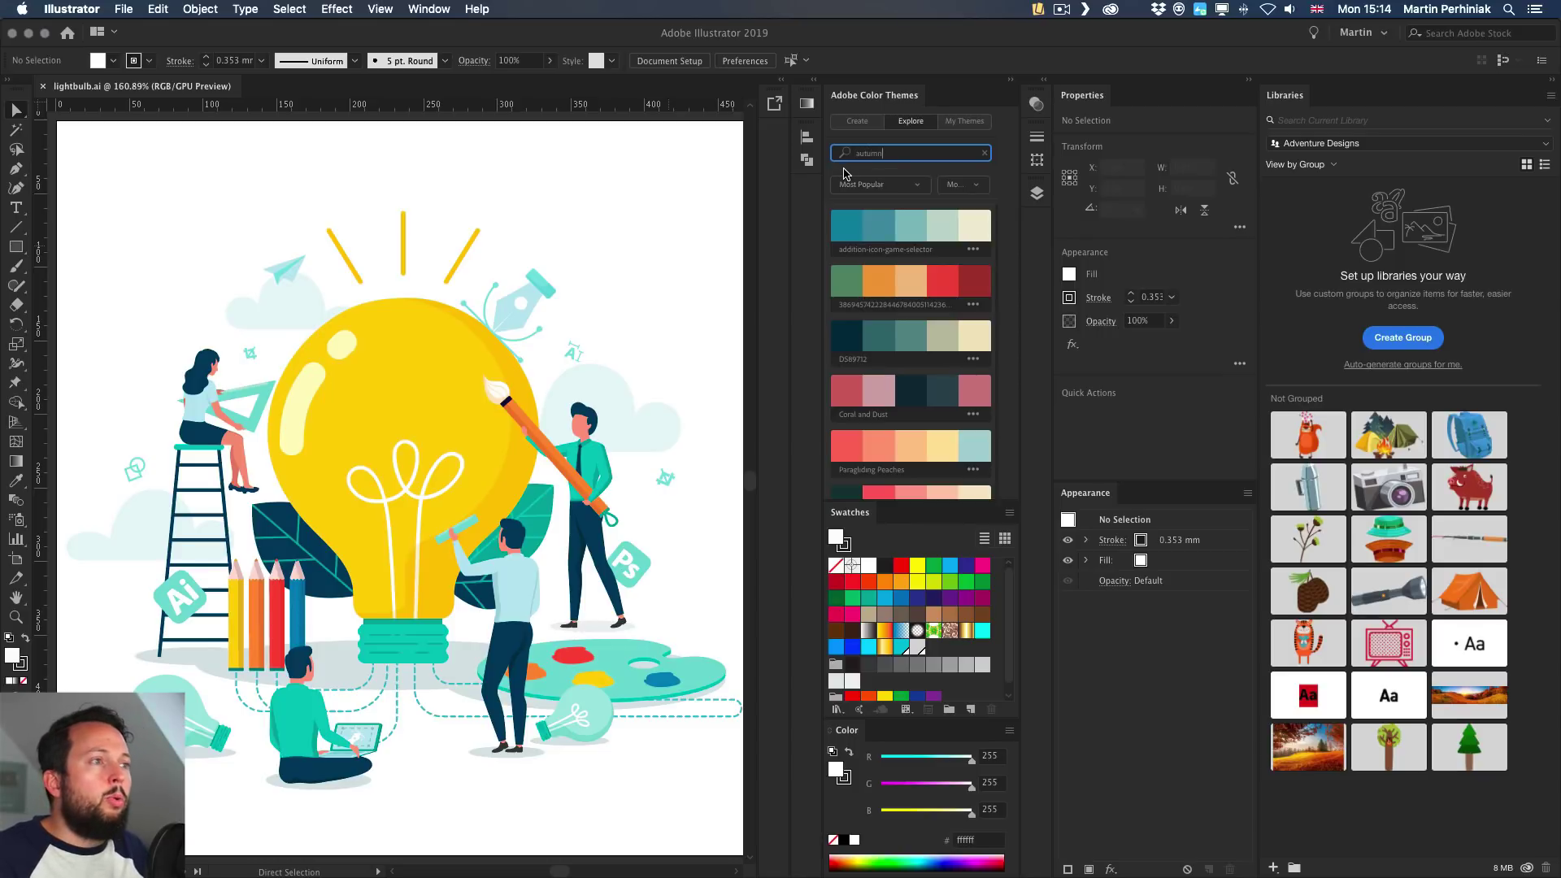
pyautogui.press('Return')
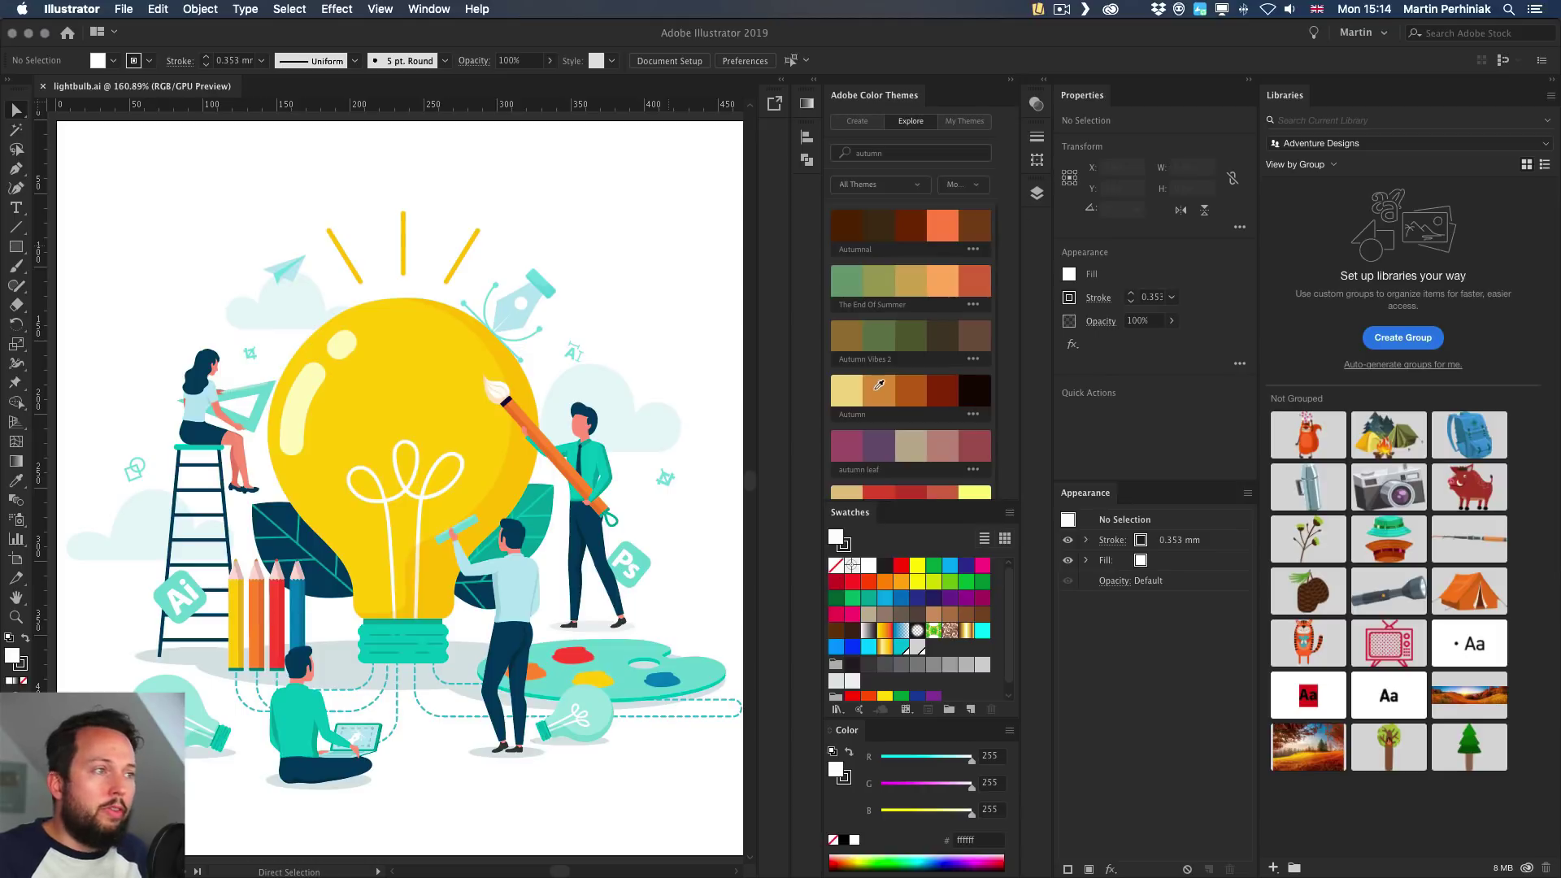
# Look through the theme filter options and try the All time period for the theme list
pyautogui.click(922, 188)
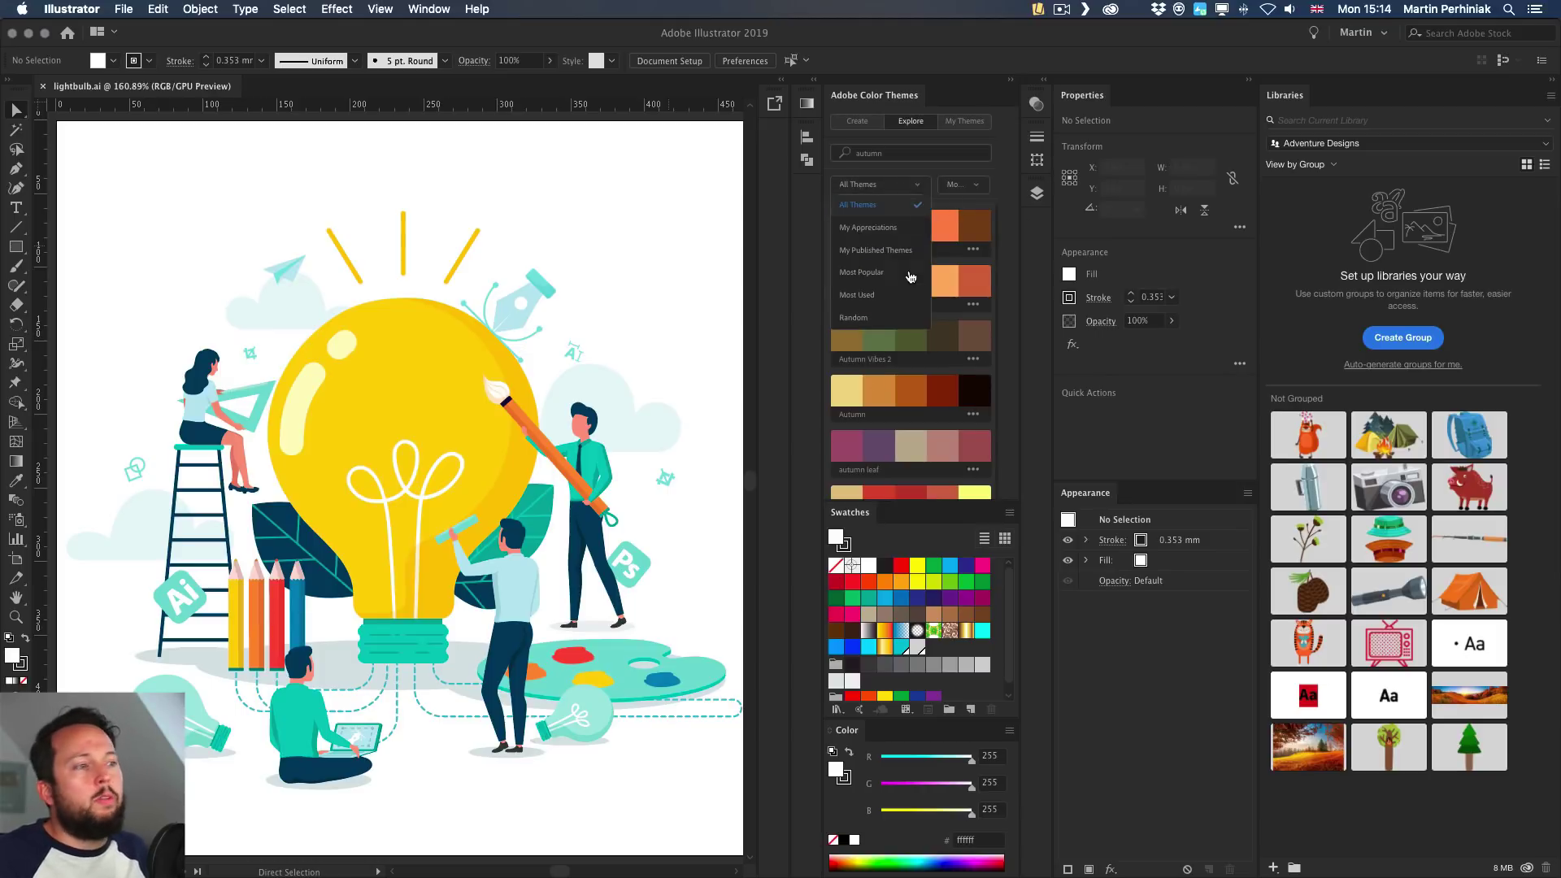
pyautogui.click(1006, 201)
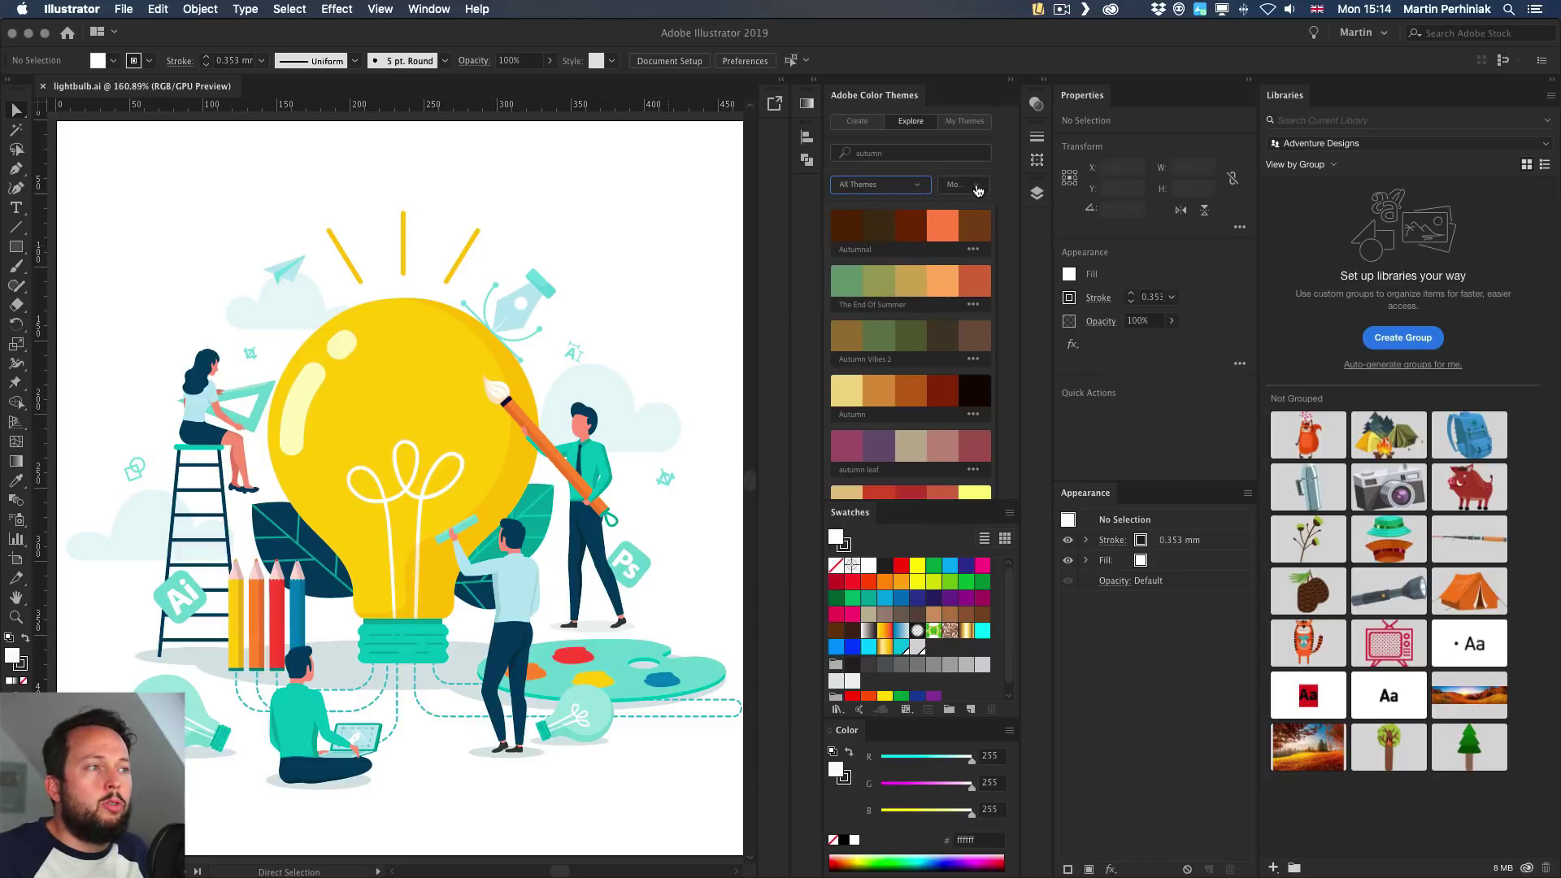
pyautogui.click(977, 188)
pyautogui.click(971, 206)
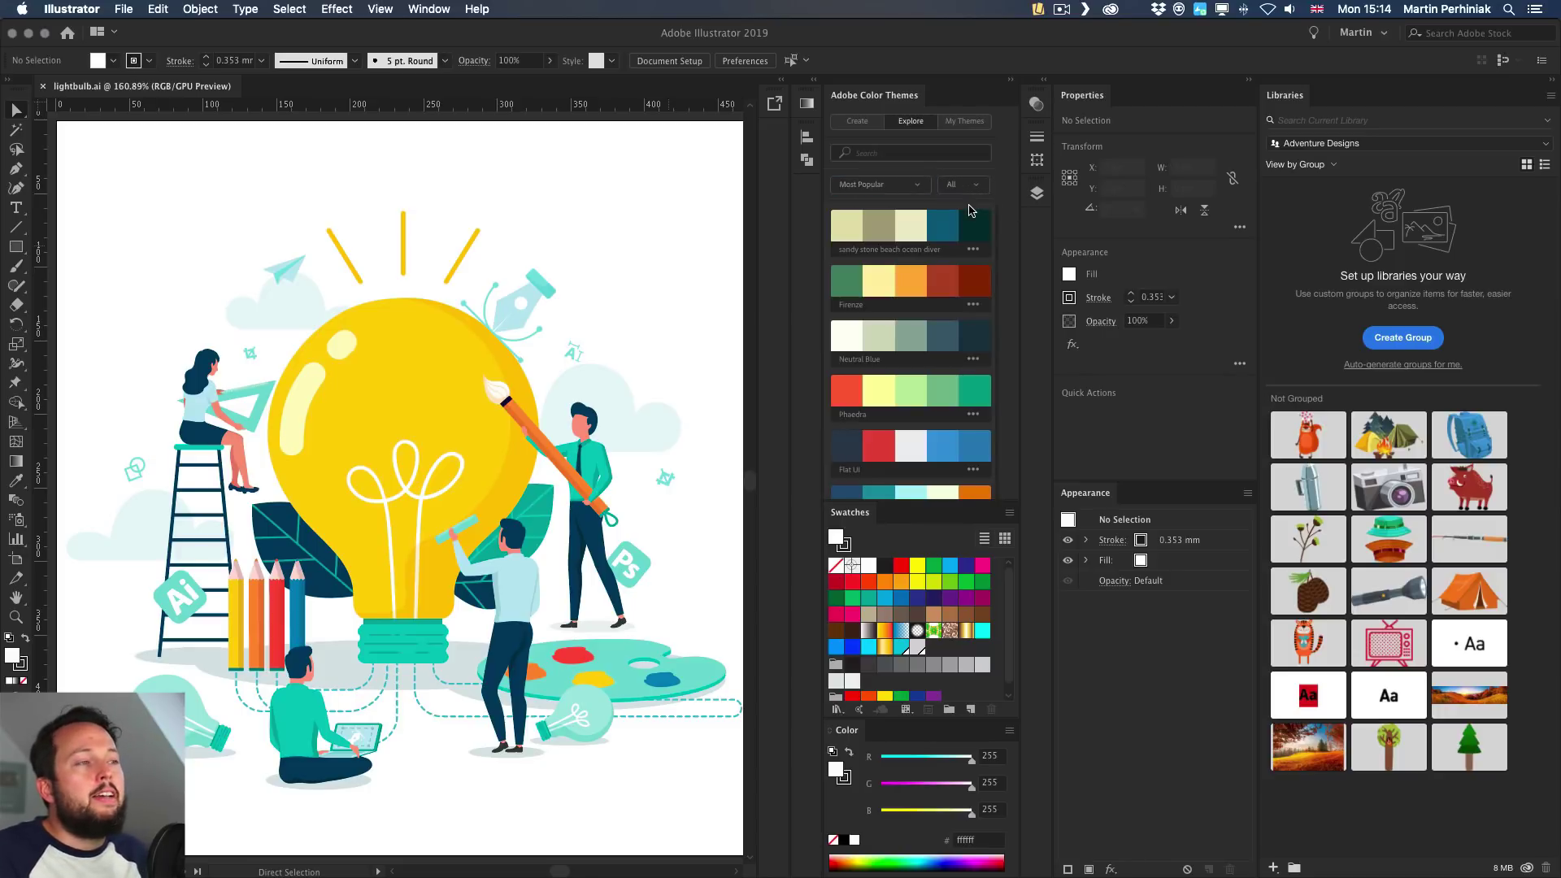
# View the personal saved themes and the theme creation page, and return to the autumn themes found earlier
pyautogui.click(966, 123)
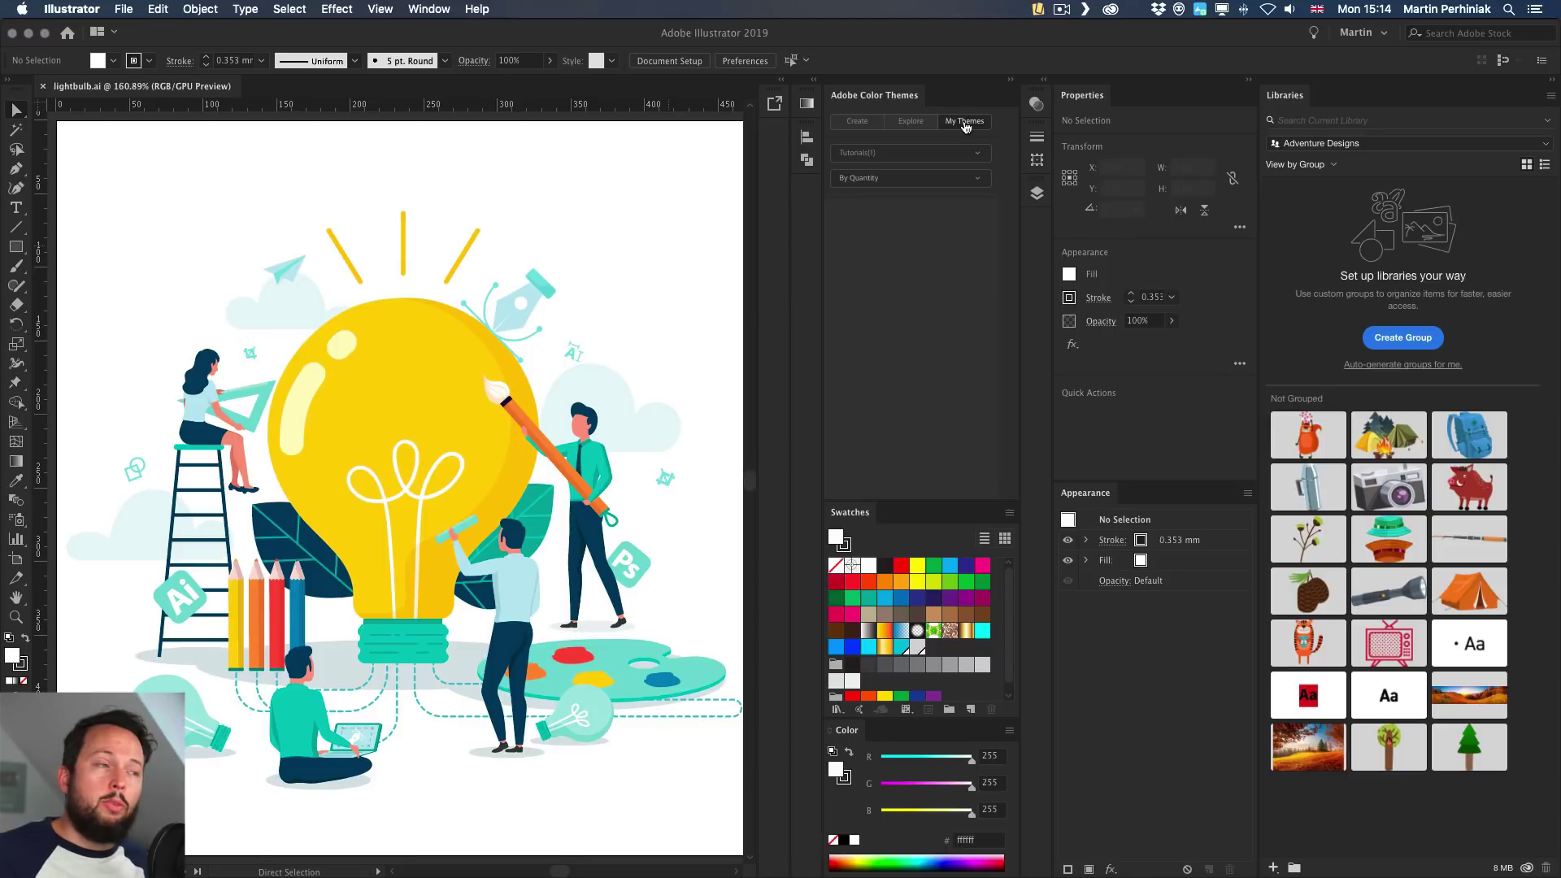
pyautogui.click(856, 130)
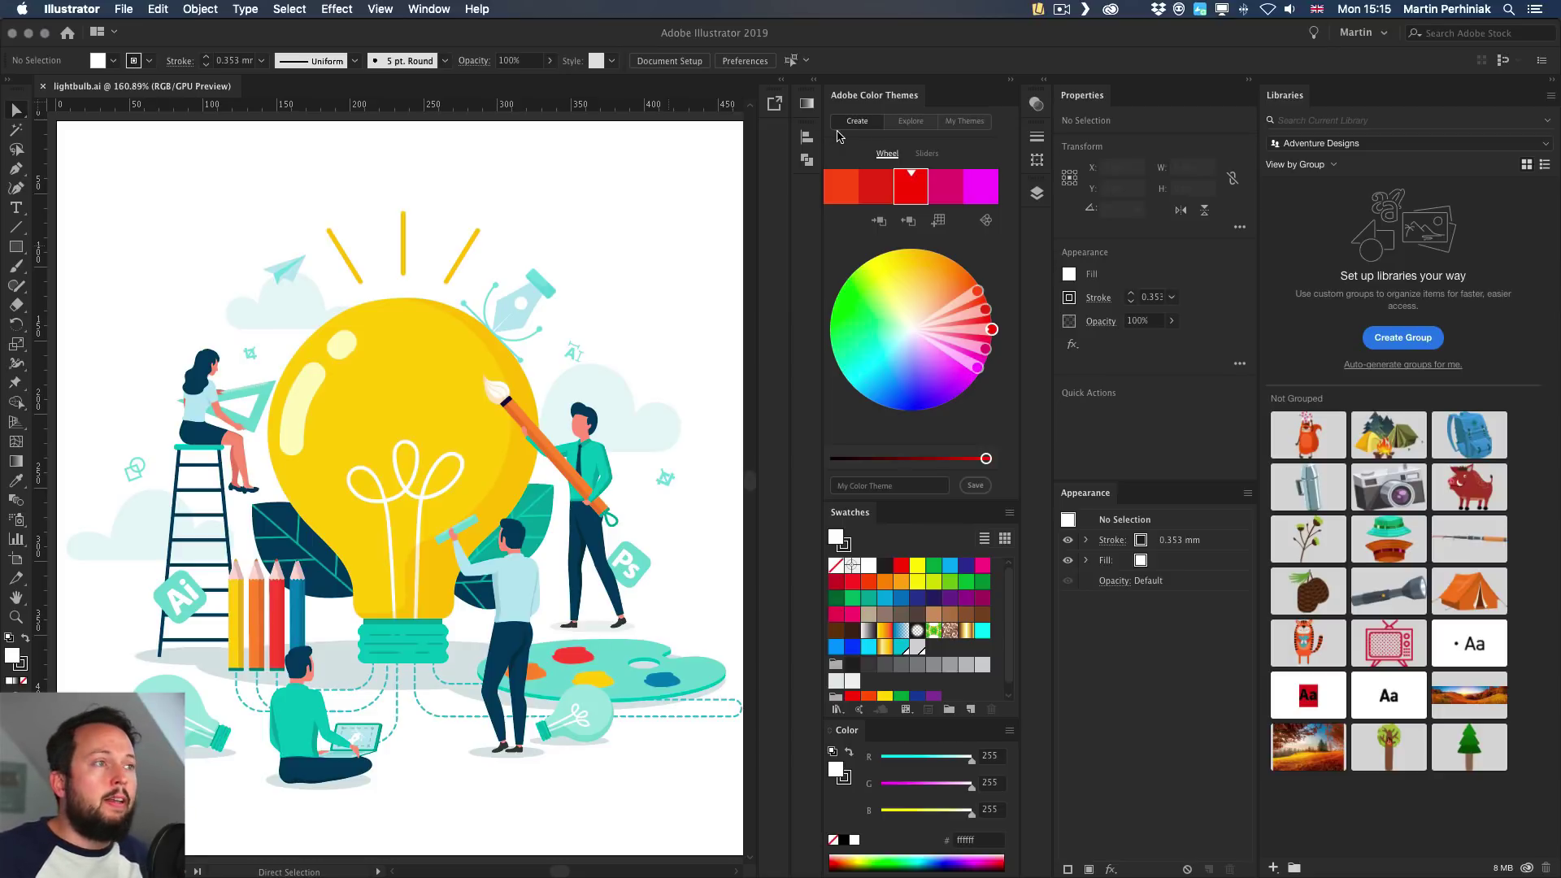
pyautogui.click(910, 121)
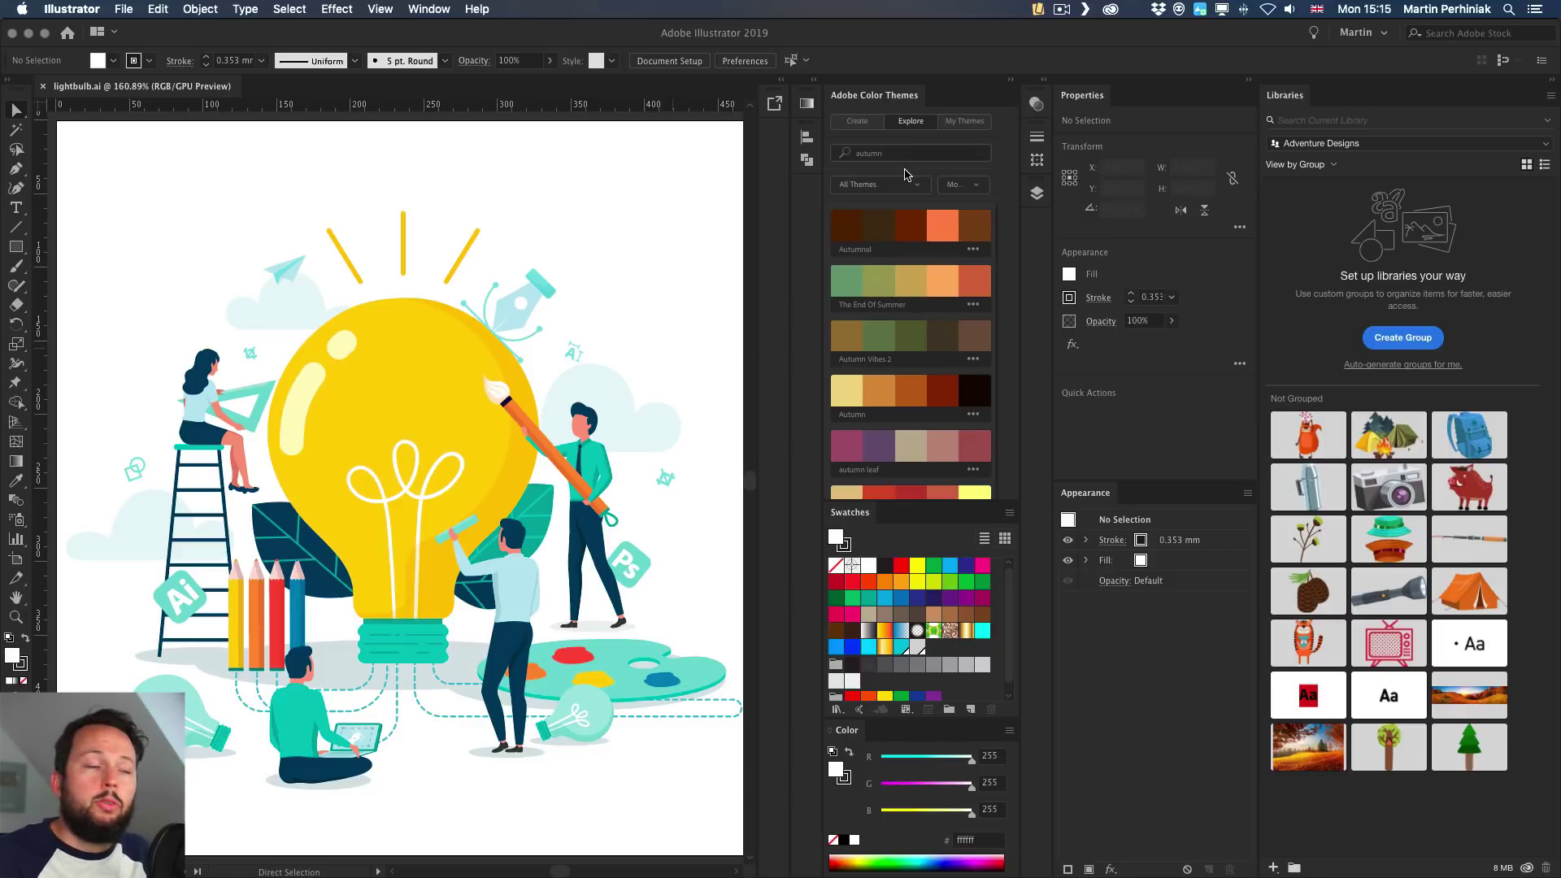
# Select all unused swatches in the document and delete them
pyautogui.click(1010, 515)
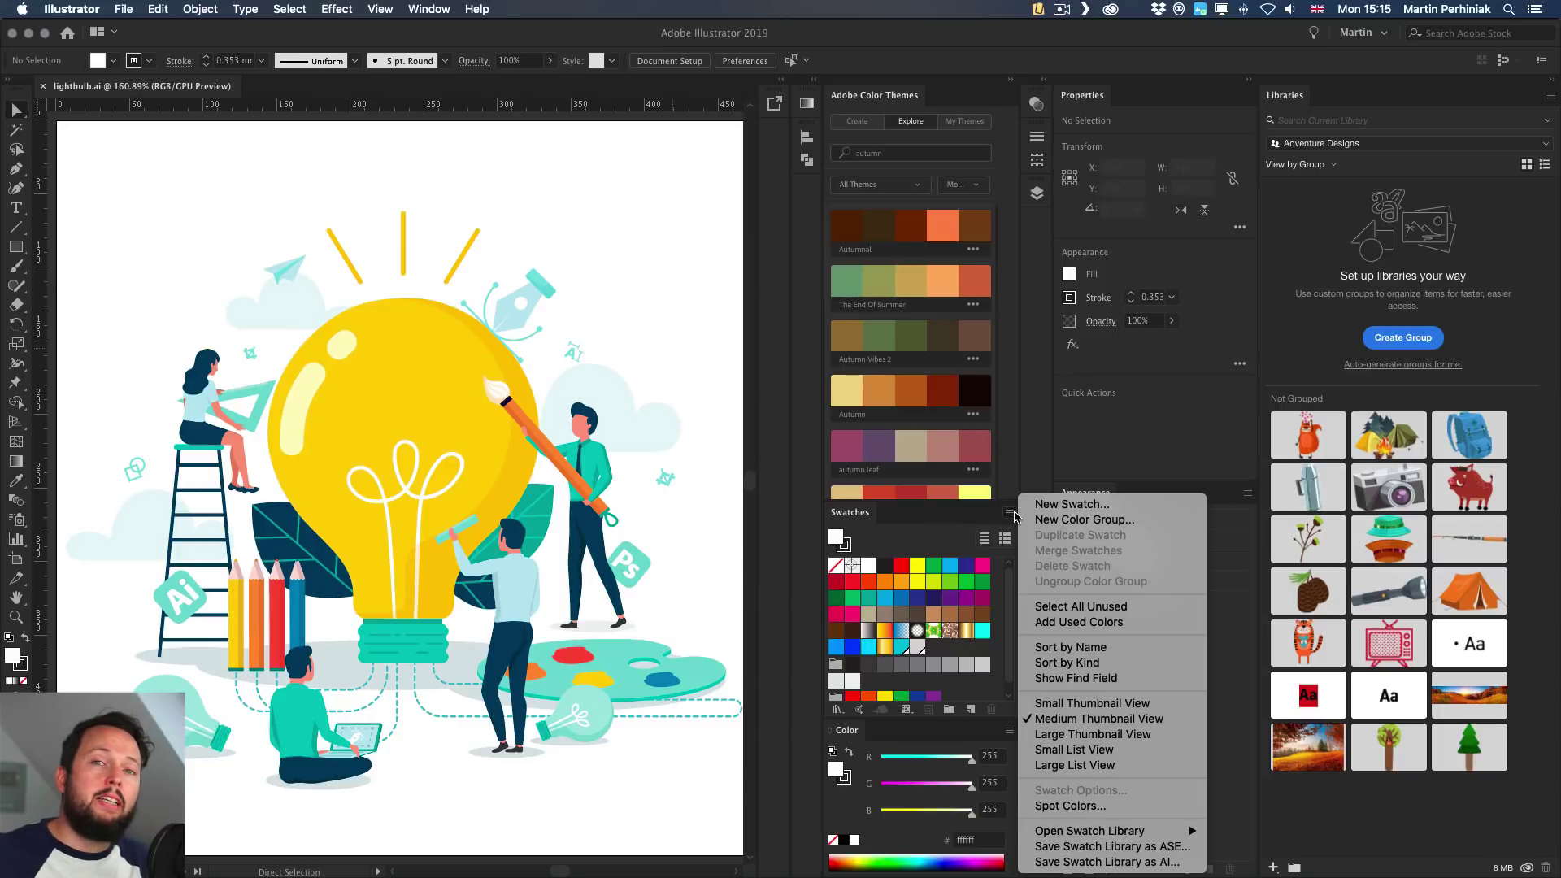
pyautogui.click(1065, 610)
pyautogui.click(993, 710)
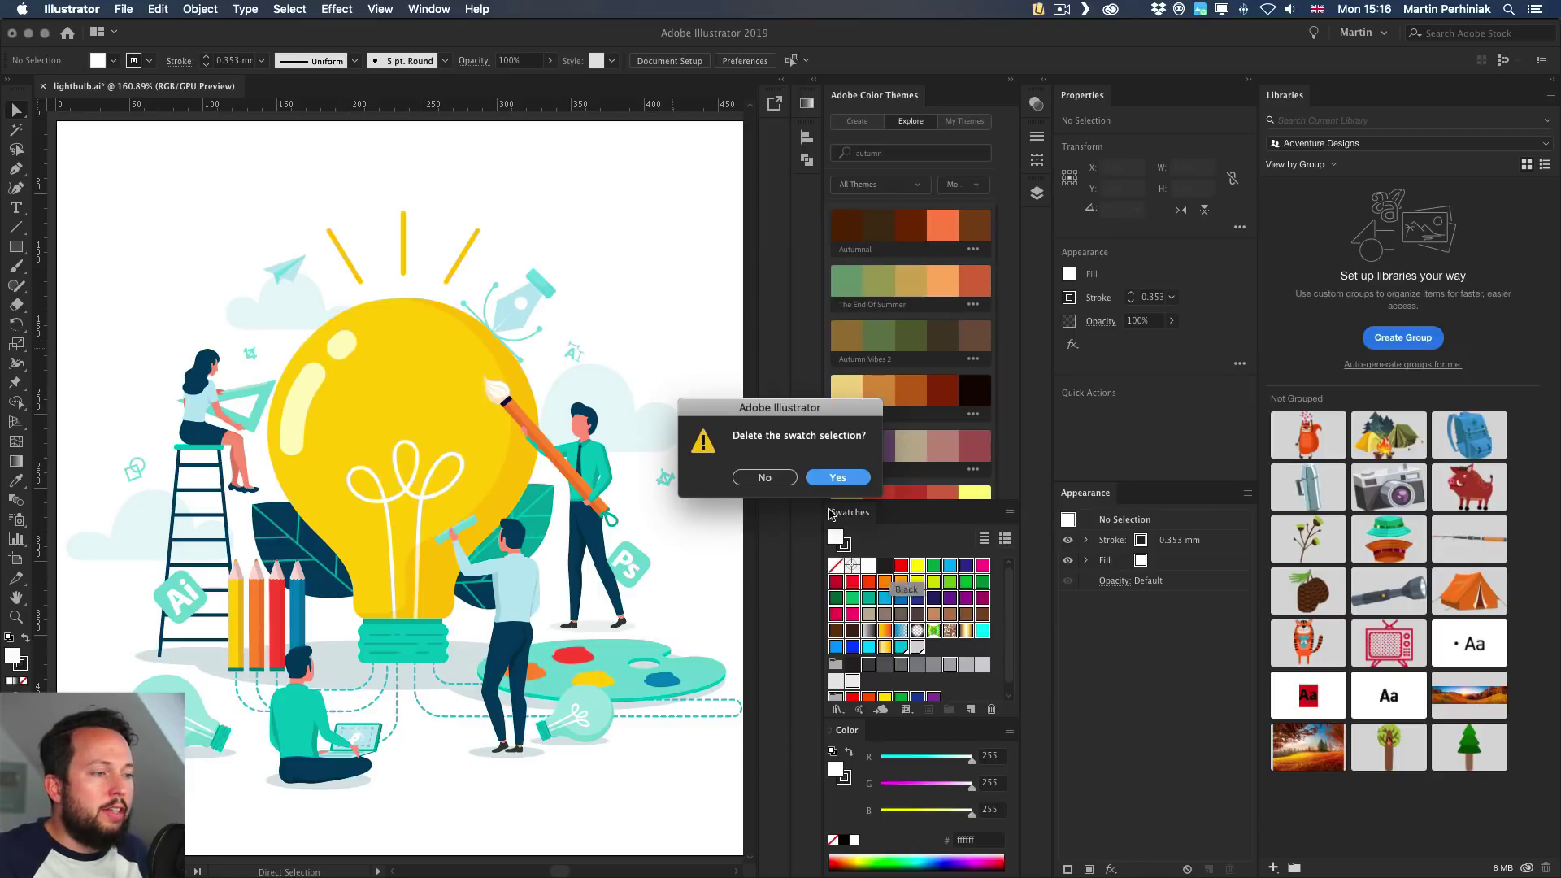
pyautogui.click(838, 480)
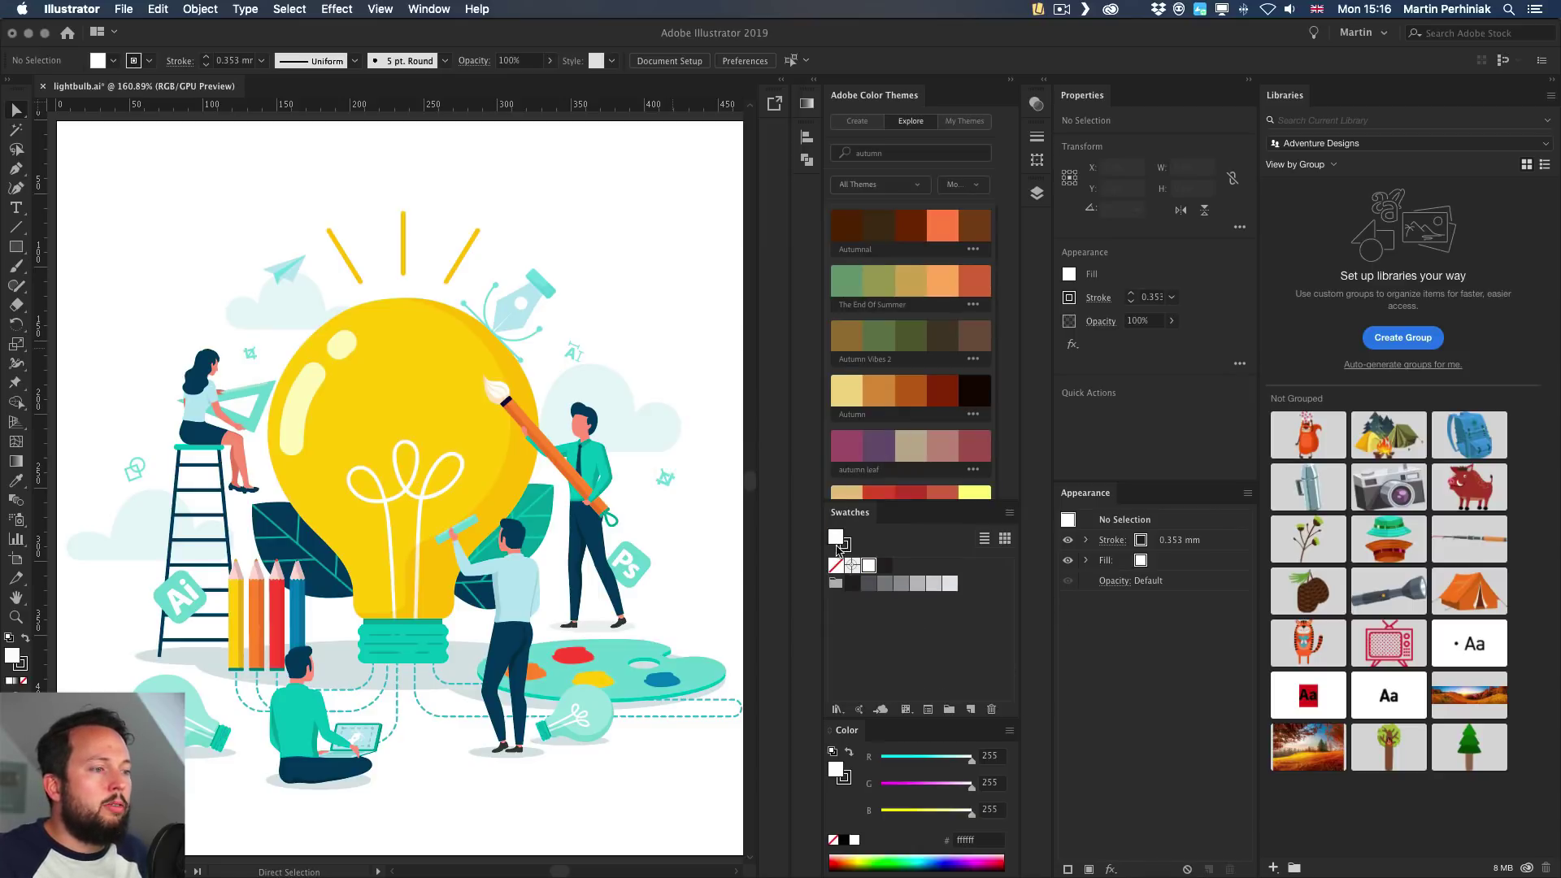
# Delete the remaining gray color group from the swatches
pyautogui.click(836, 586)
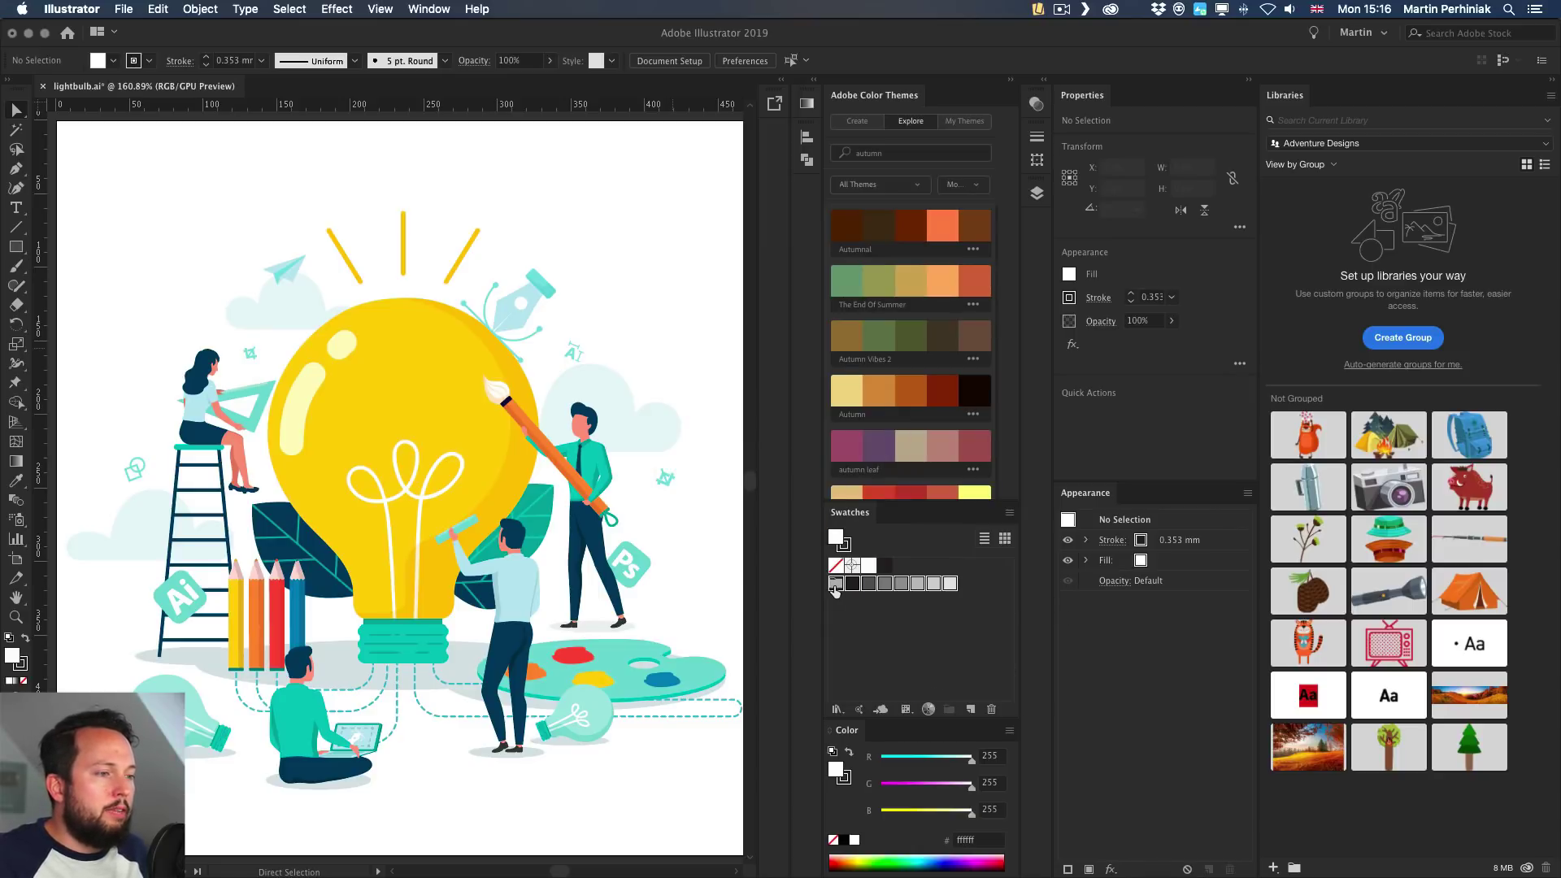
pyautogui.click(992, 710)
pyautogui.click(838, 480)
pyautogui.click(954, 644)
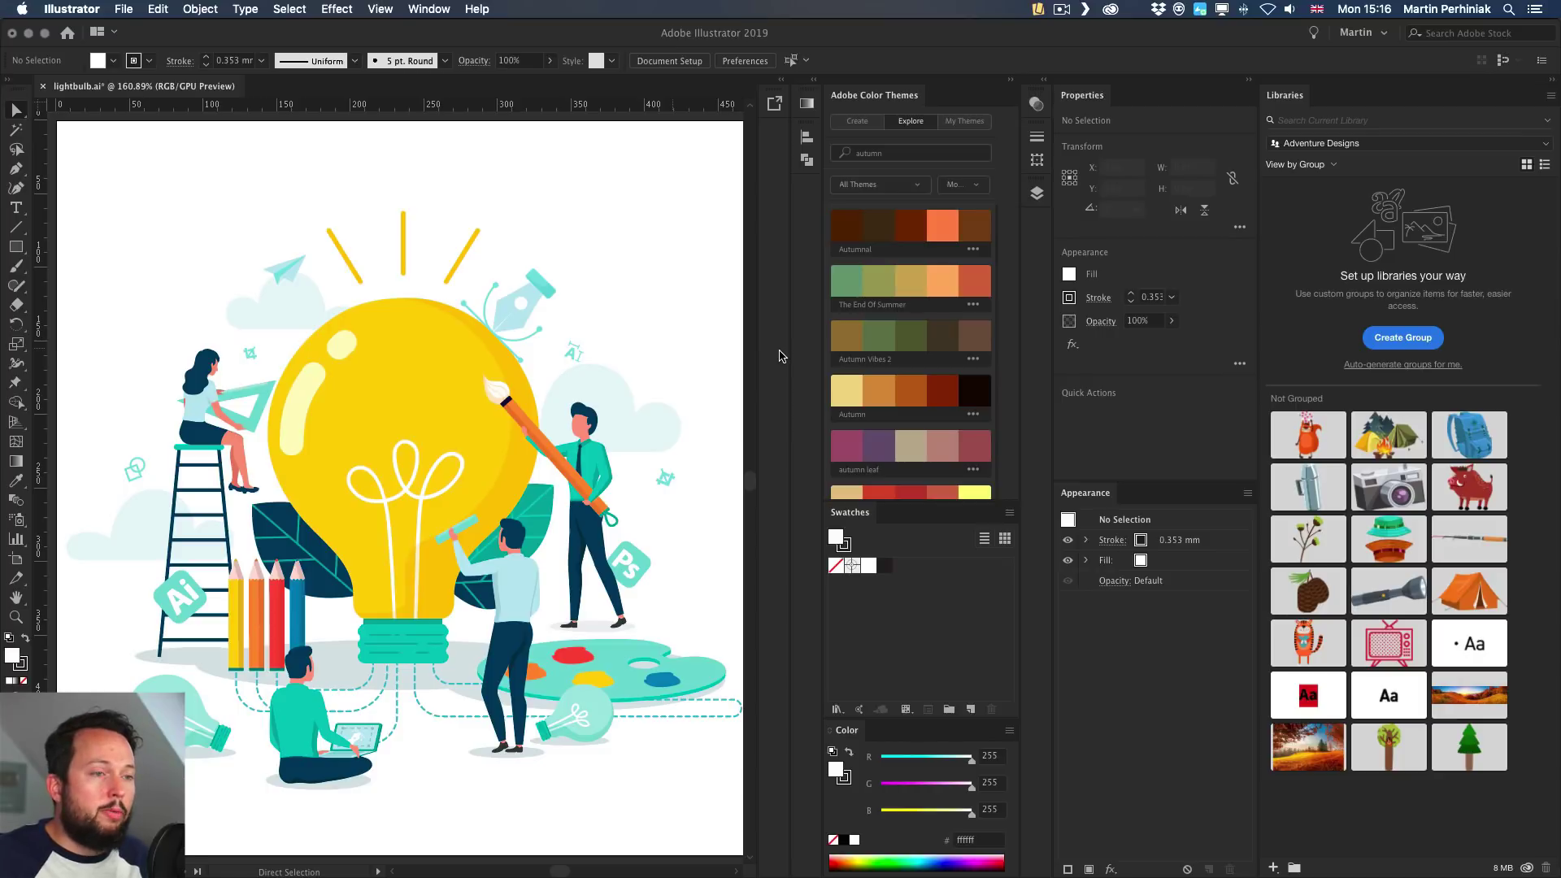
# Create a color group named Color Group 1 from the colors of the entire artwork, including swatches for tints
pyautogui.press('super+a')
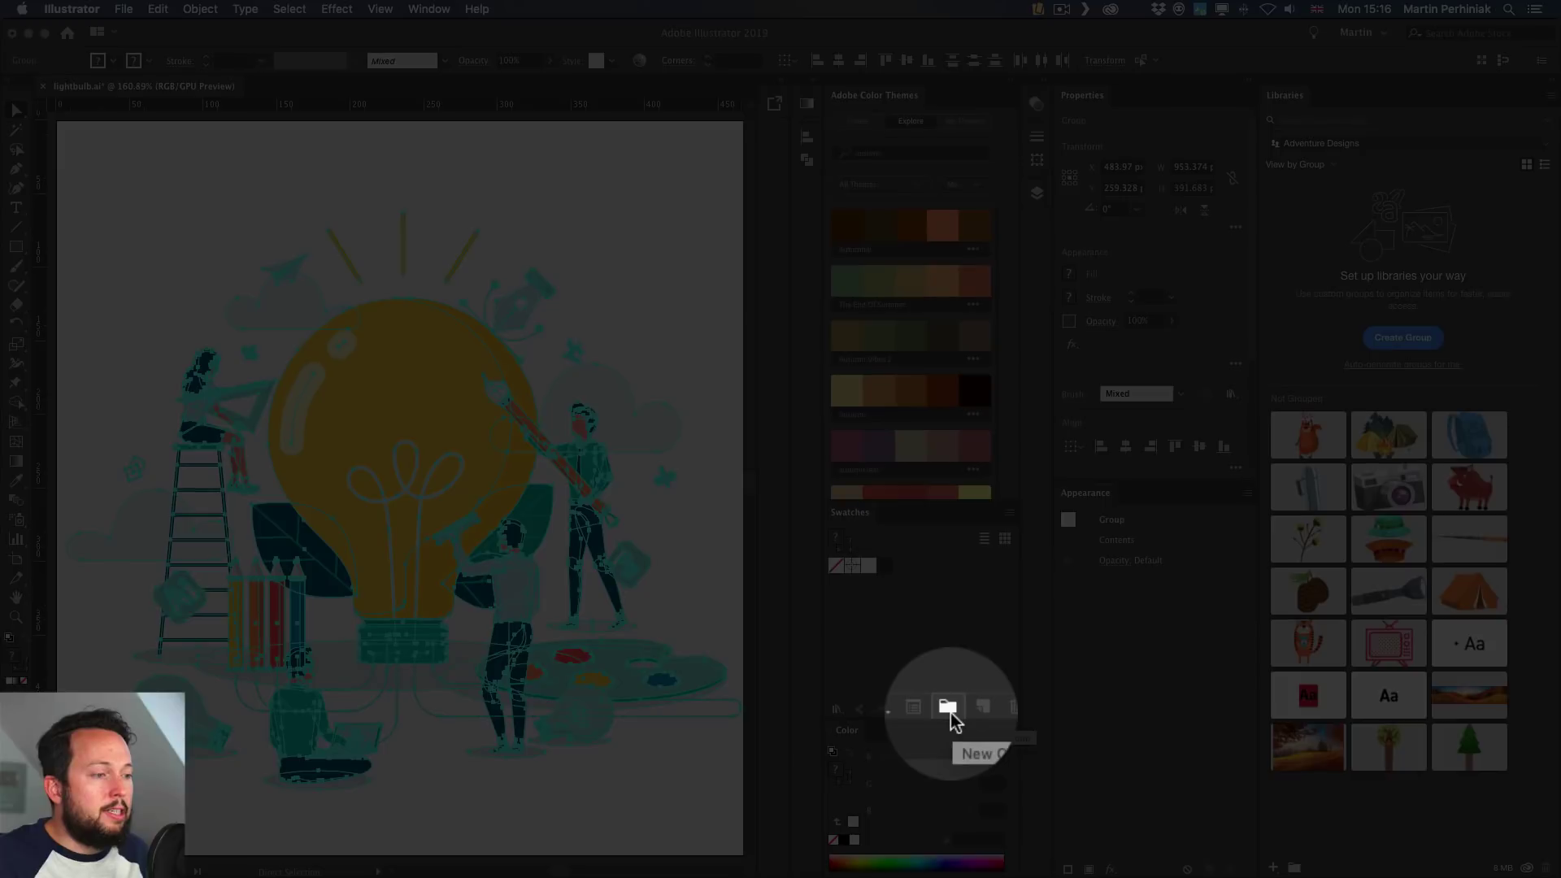
pyautogui.click(948, 707)
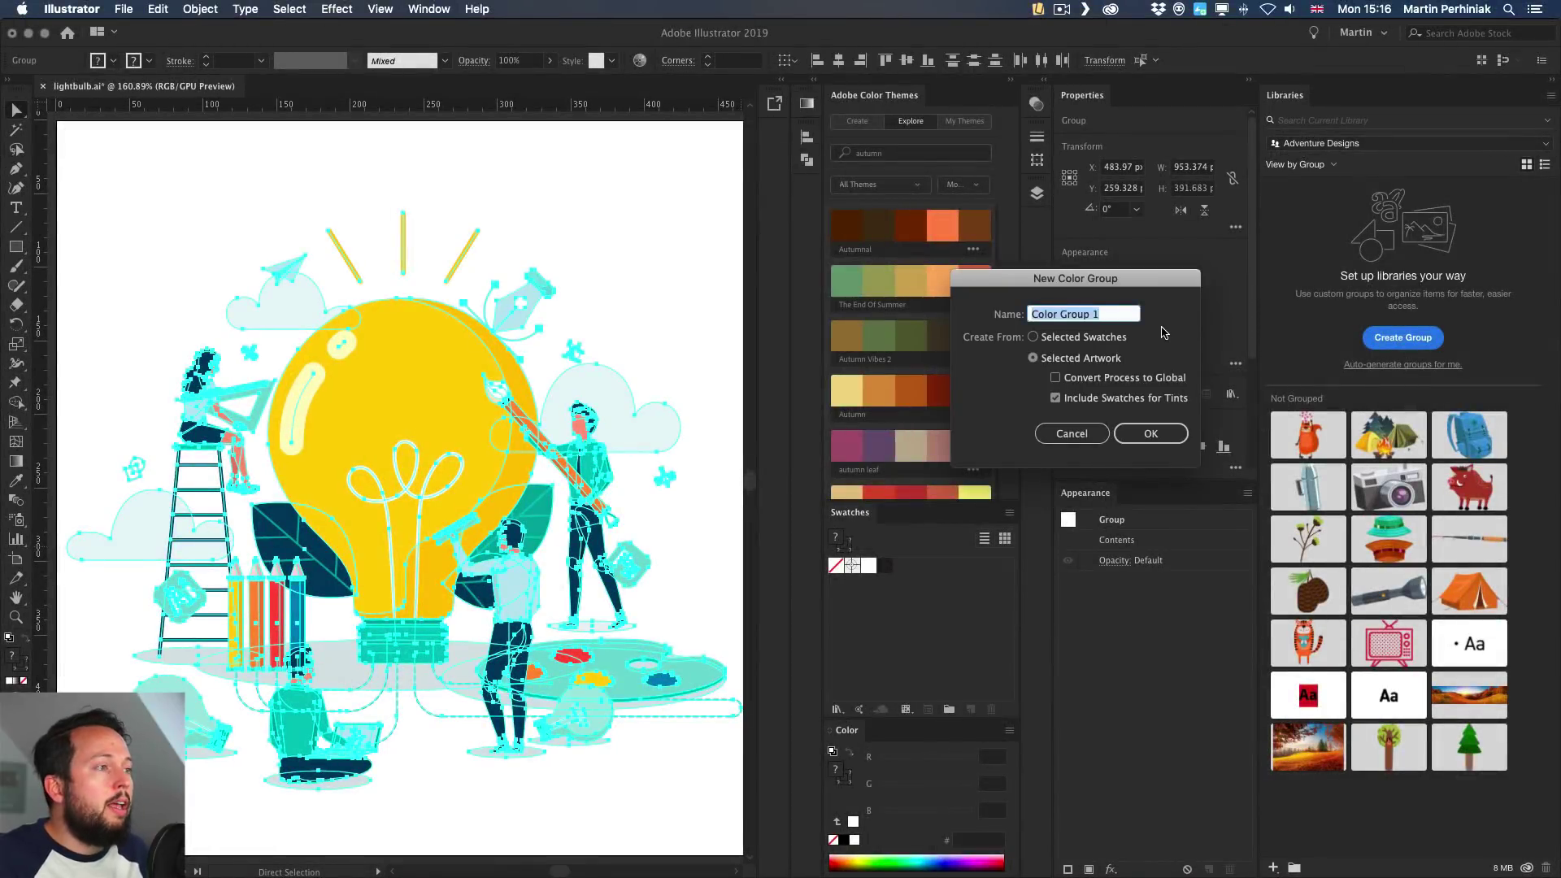
pyautogui.click(1152, 434)
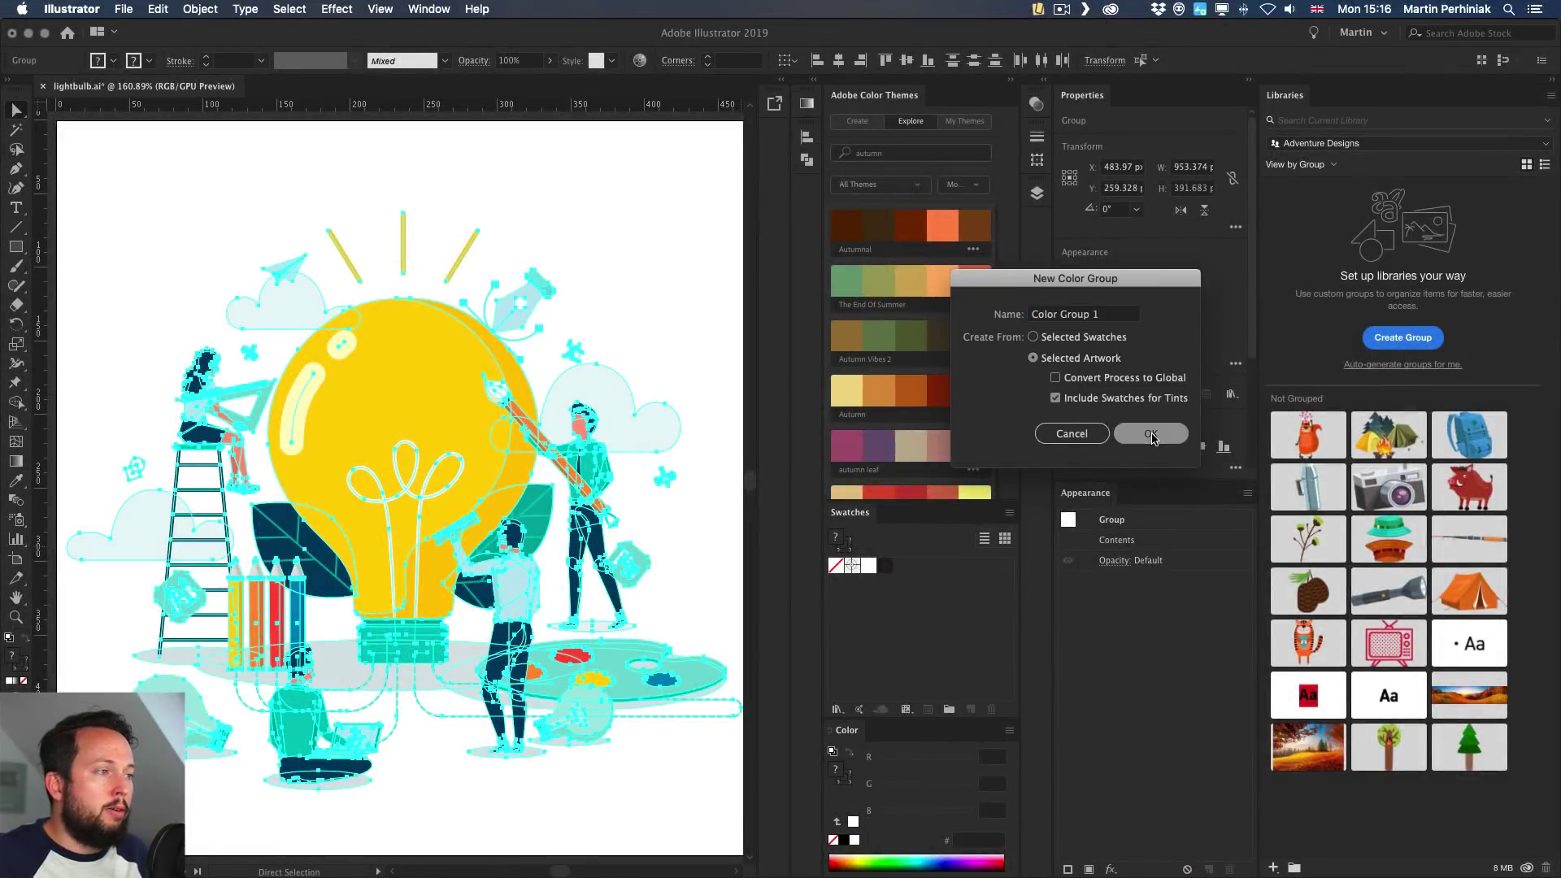
pyautogui.click(904, 669)
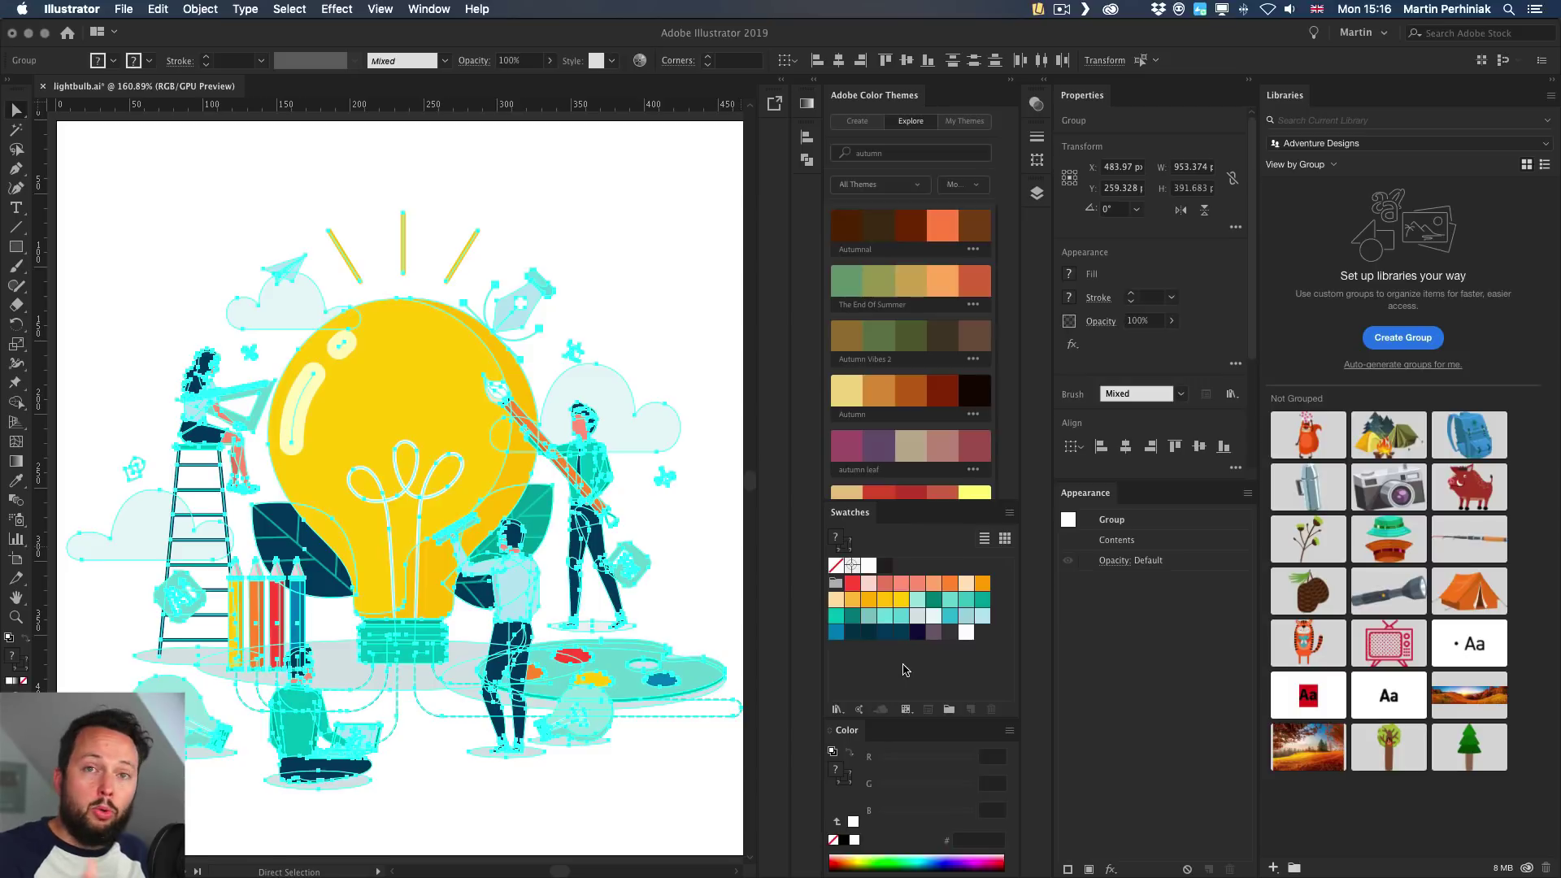
pyautogui.click(660, 225)
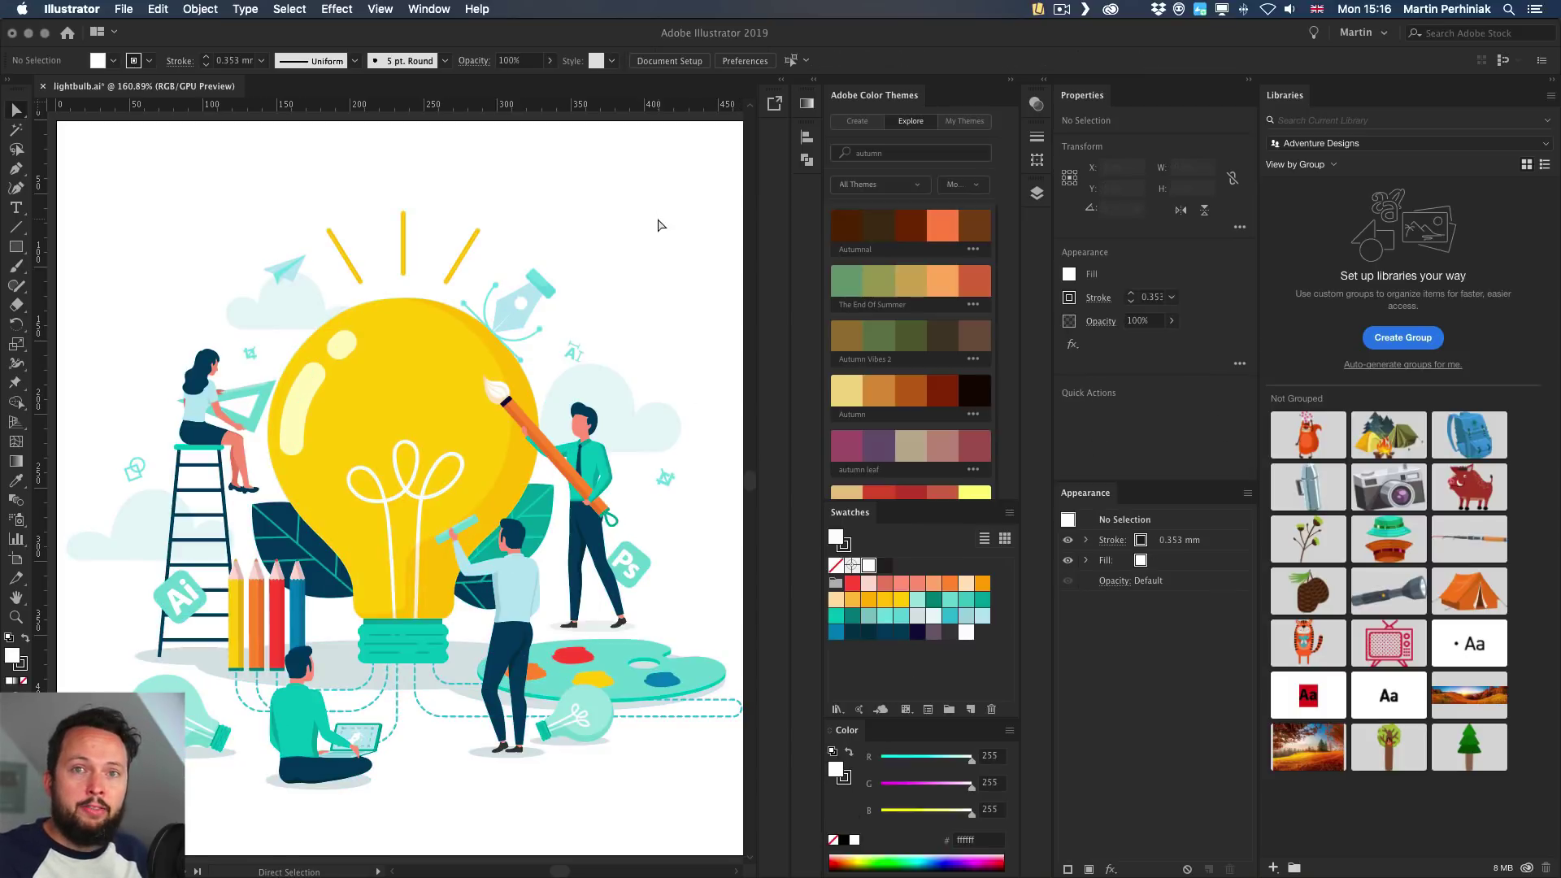
# Add the "autumn leaf" color theme to the document's swatches
pyautogui.scroll(-3, 940, 366)
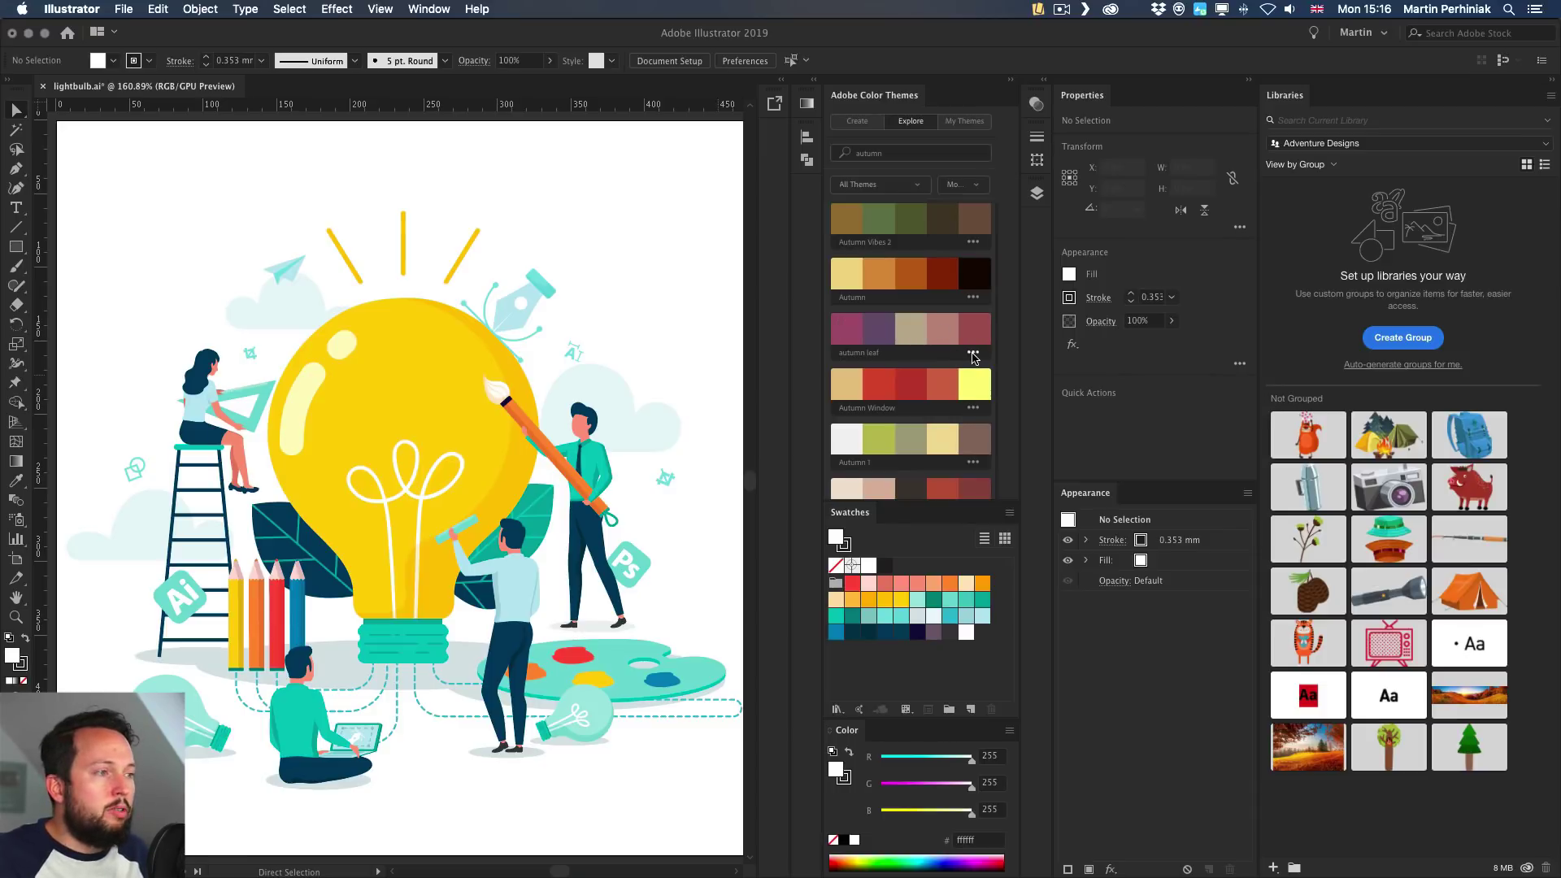
pyautogui.click(973, 355)
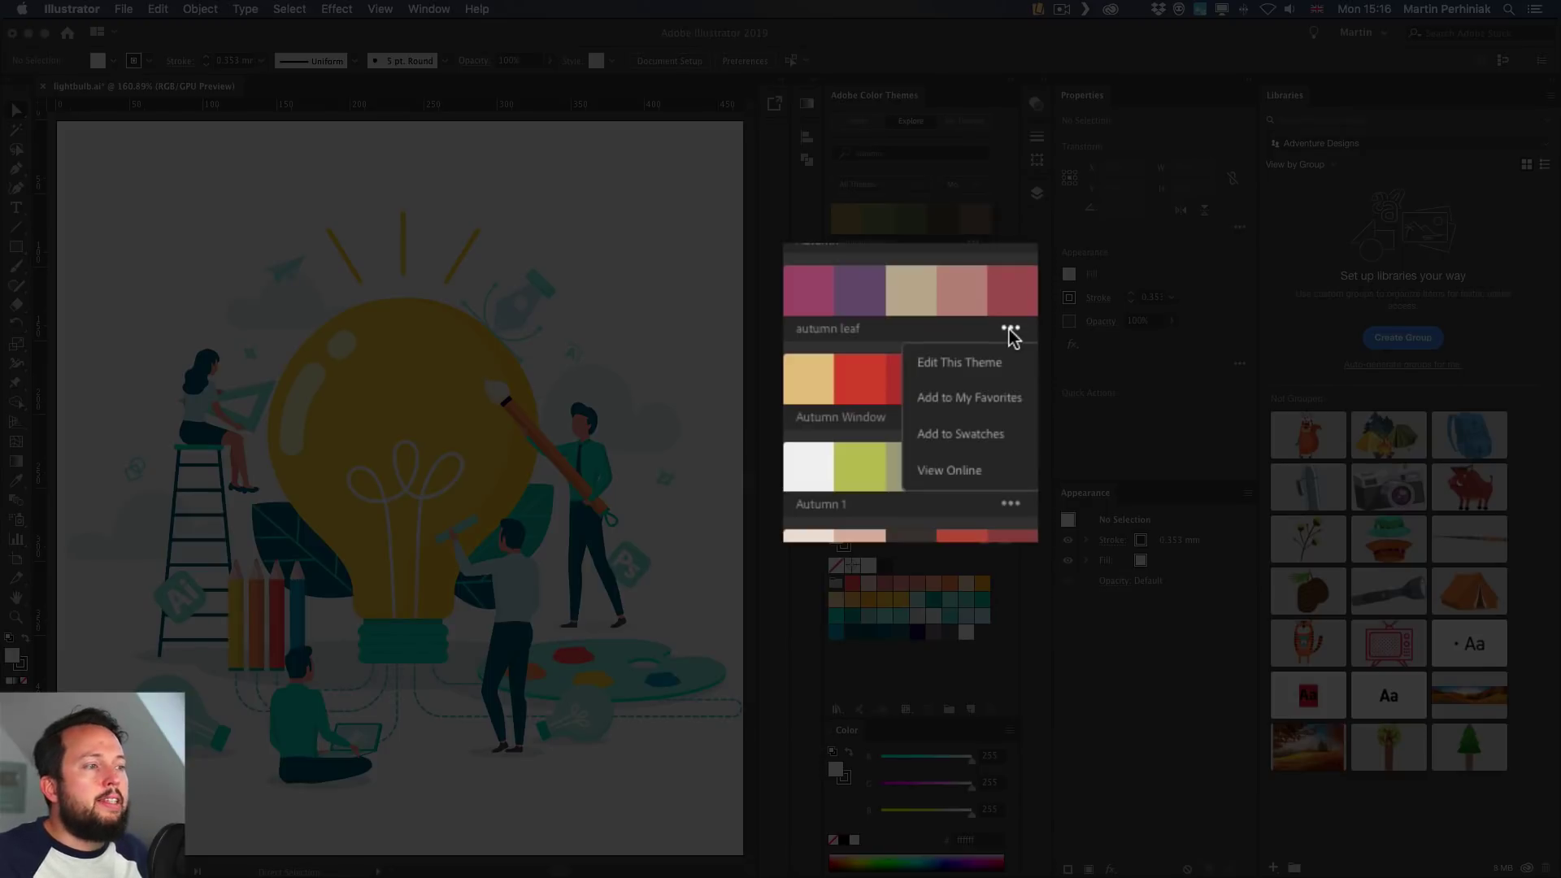
pyautogui.click(962, 433)
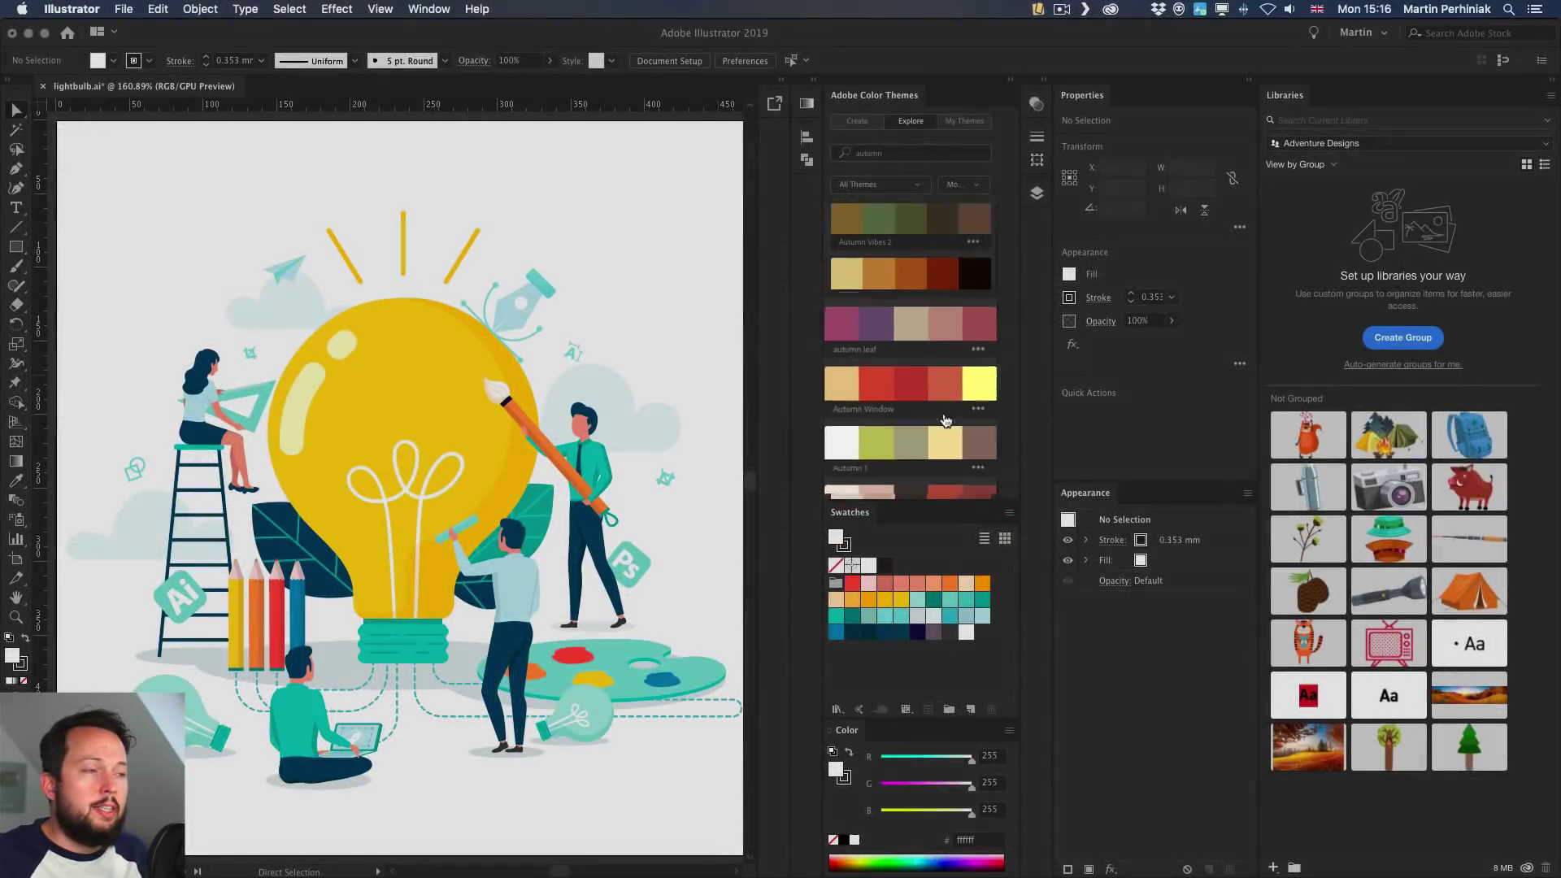
pyautogui.click(881, 672)
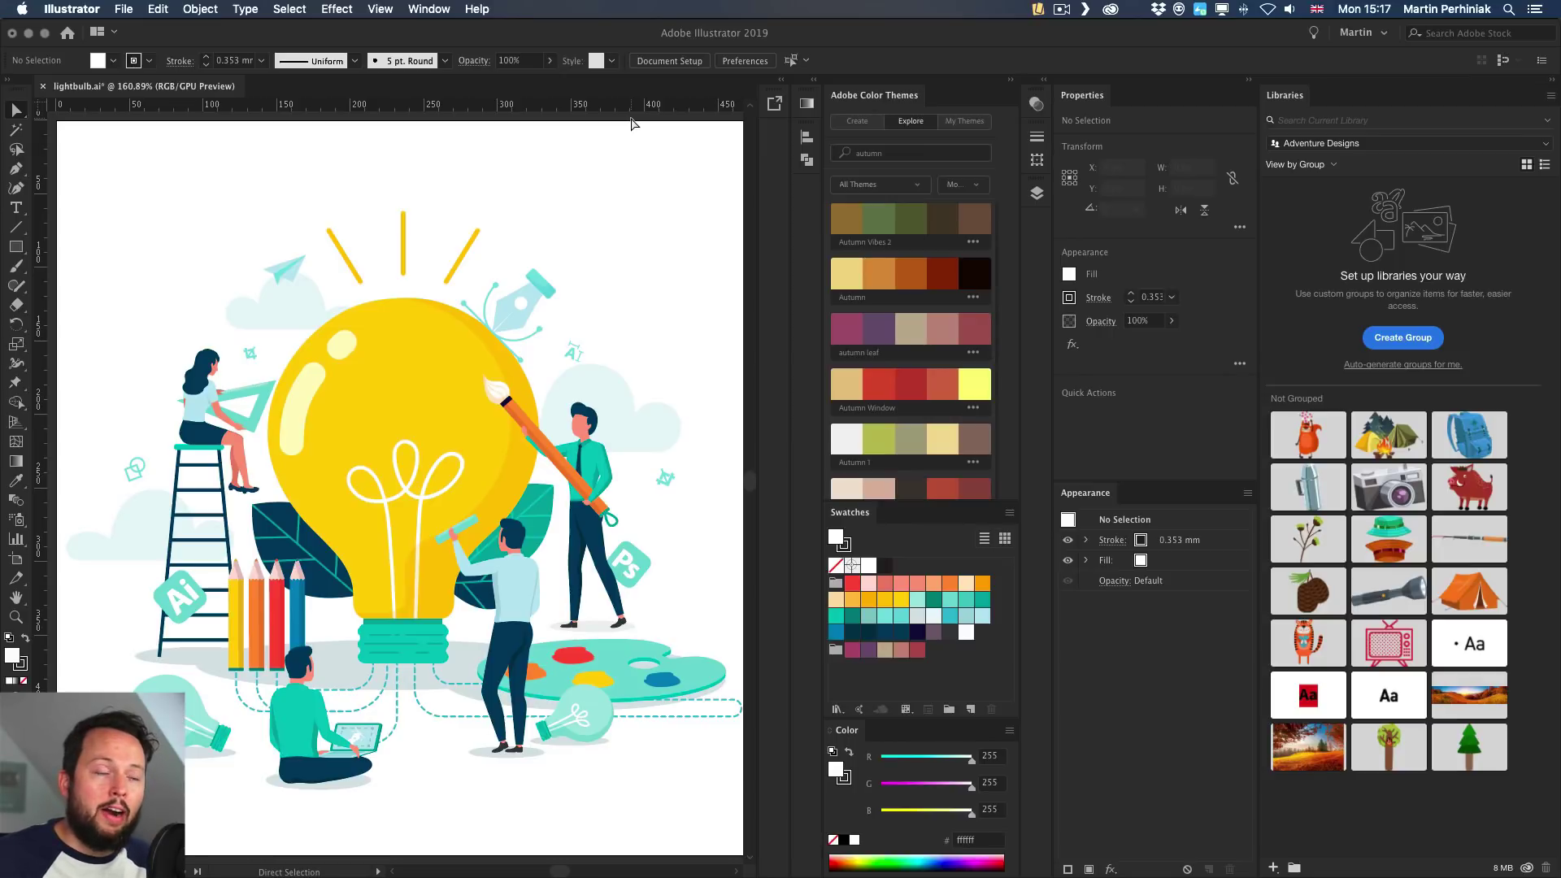
# Recolor the entire illustration with the autumn leaf color group in Recolor Artwork, and move the dialog off the artwork
pyautogui.press('super+a')
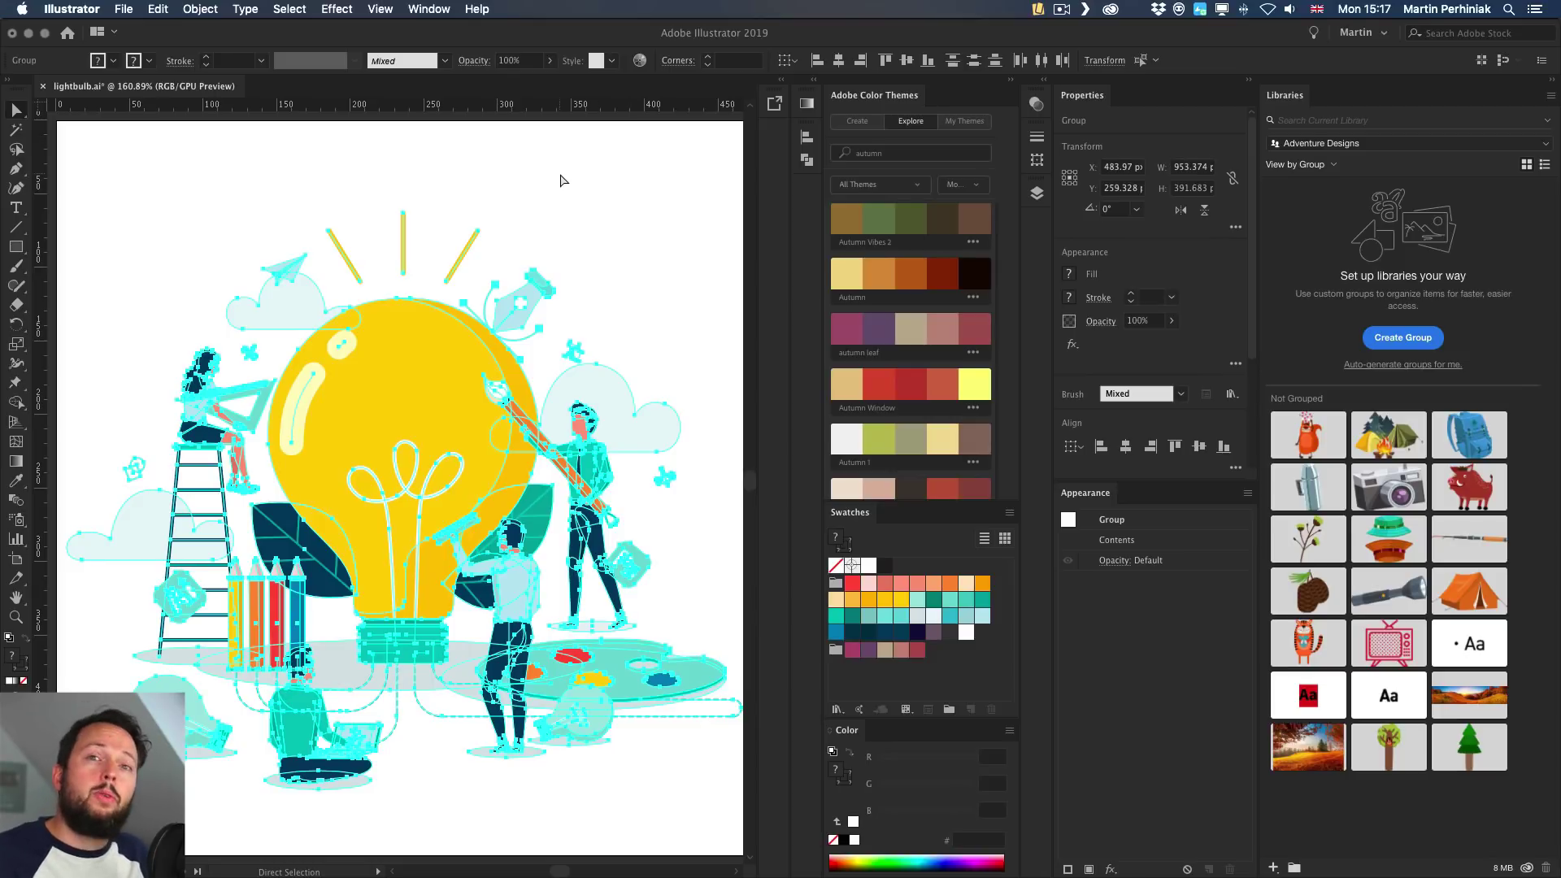
pyautogui.click(640, 60)
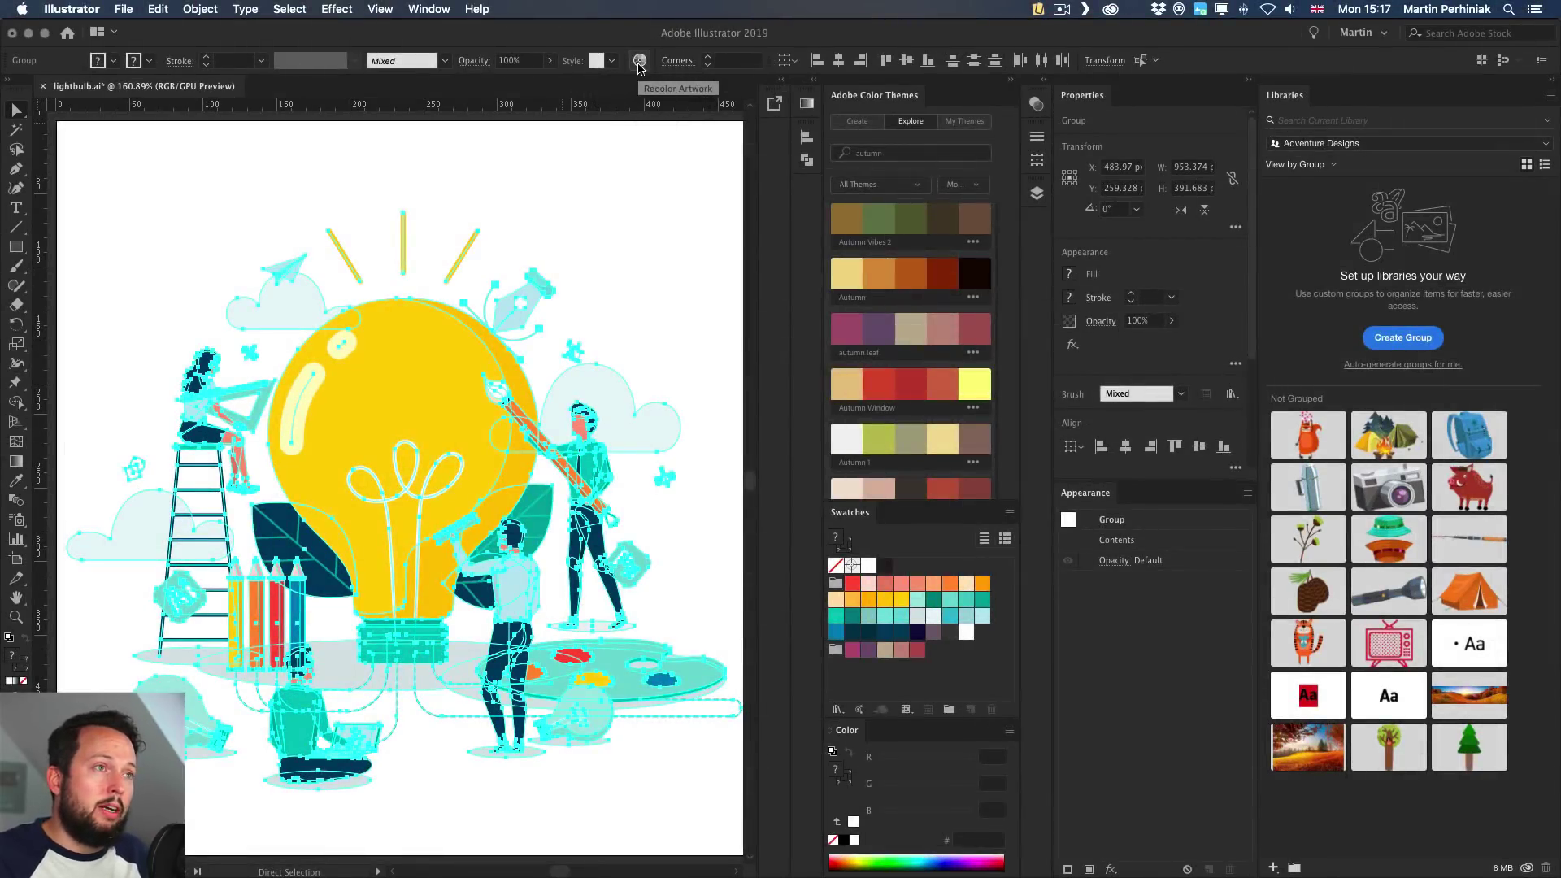
pyautogui.click(640, 61)
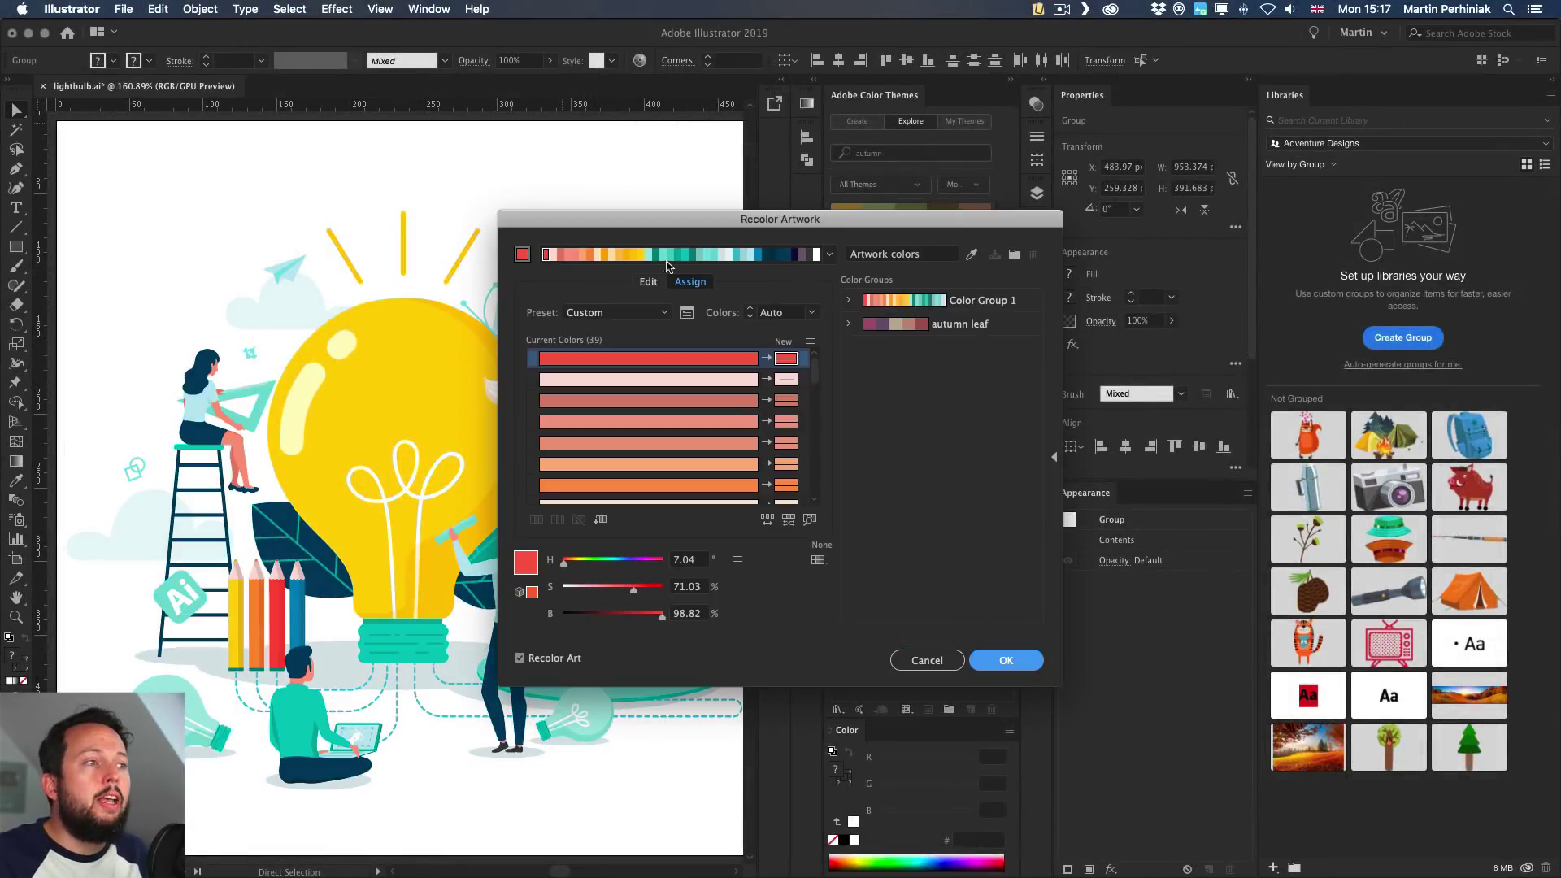
pyautogui.click(945, 326)
pyautogui.moveTo(808, 220); pyautogui.dragTo(1074, 203)
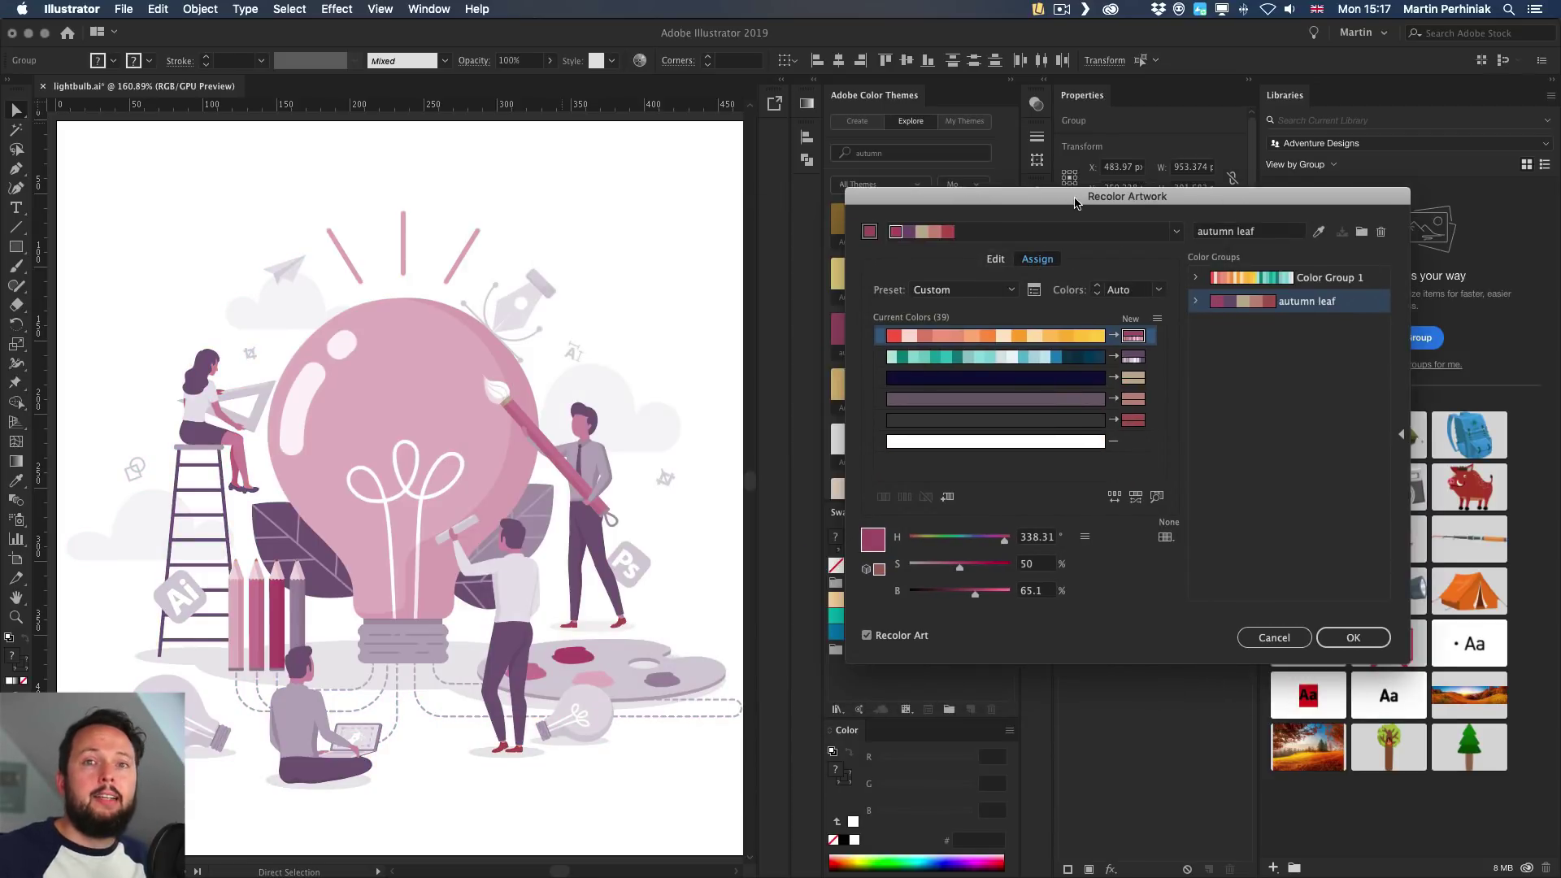
# Apply the autumn leaf recoloring, deselect the artwork and fit the artboard in the window
pyautogui.press('Return')
pyautogui.click(547, 233)
pyautogui.press('super+0')
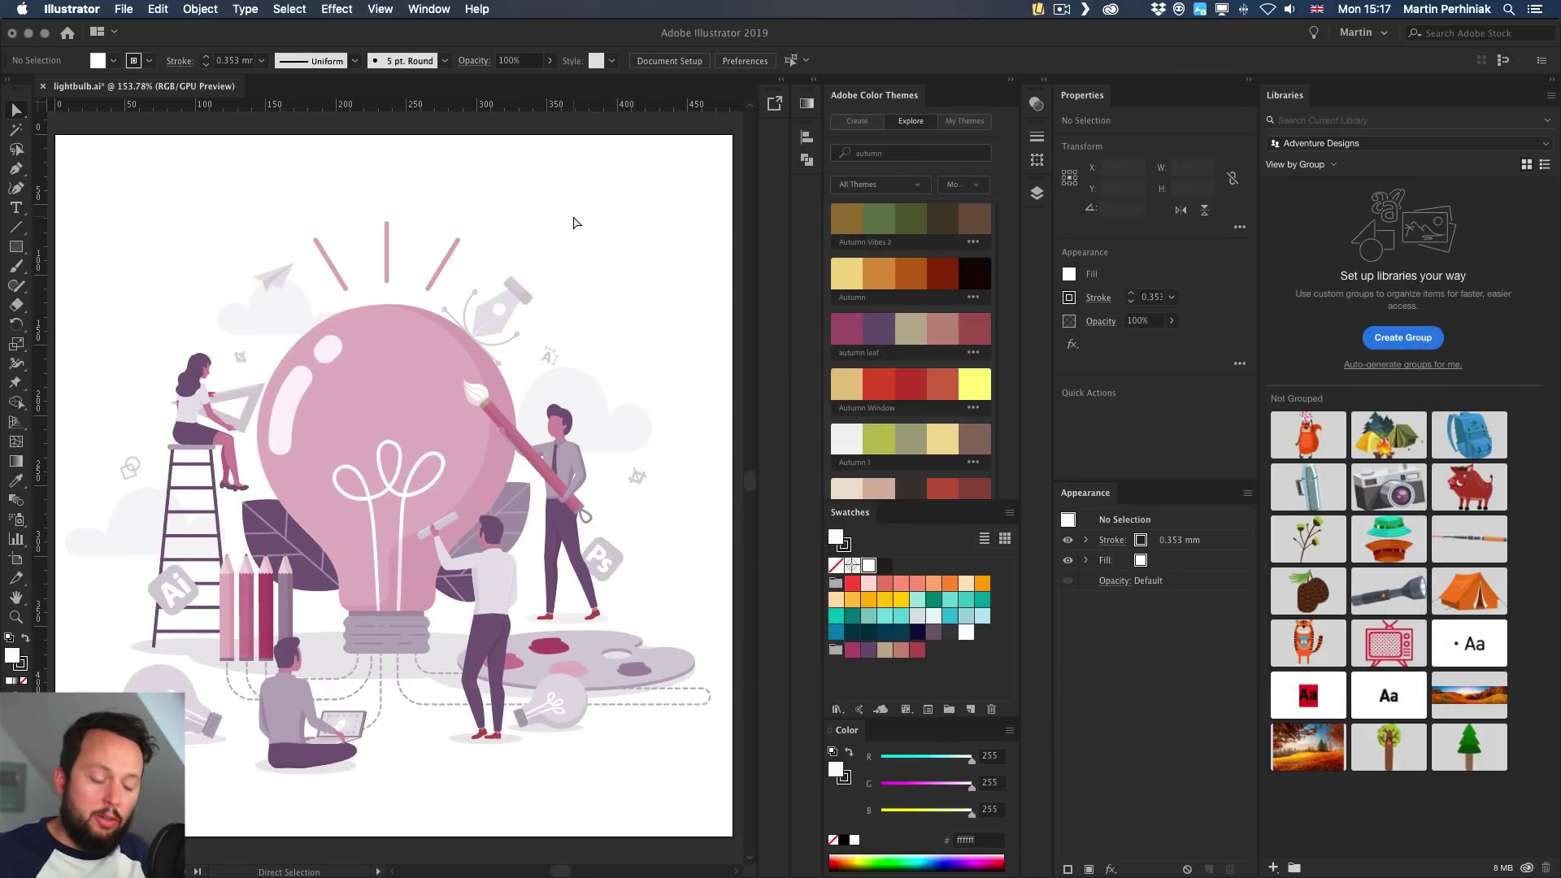
# Undo and redo the recoloring to compare the original illustration with the autumn leaf version
pyautogui.press('super+z')
pyautogui.press('super+z')
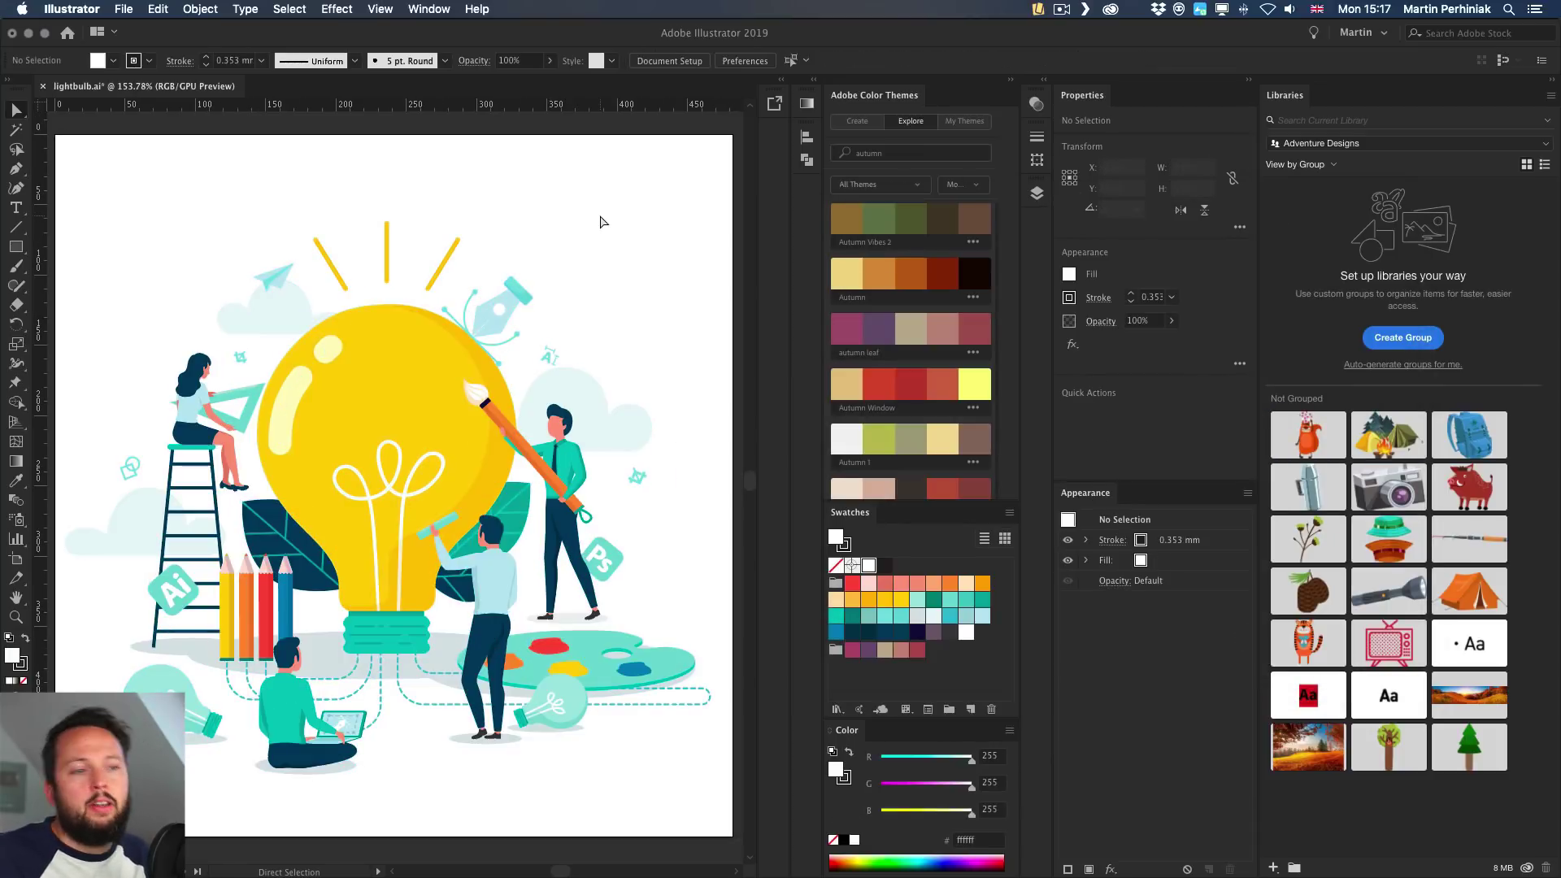
pyautogui.press('super+shift+z')
pyautogui.click(606, 221)
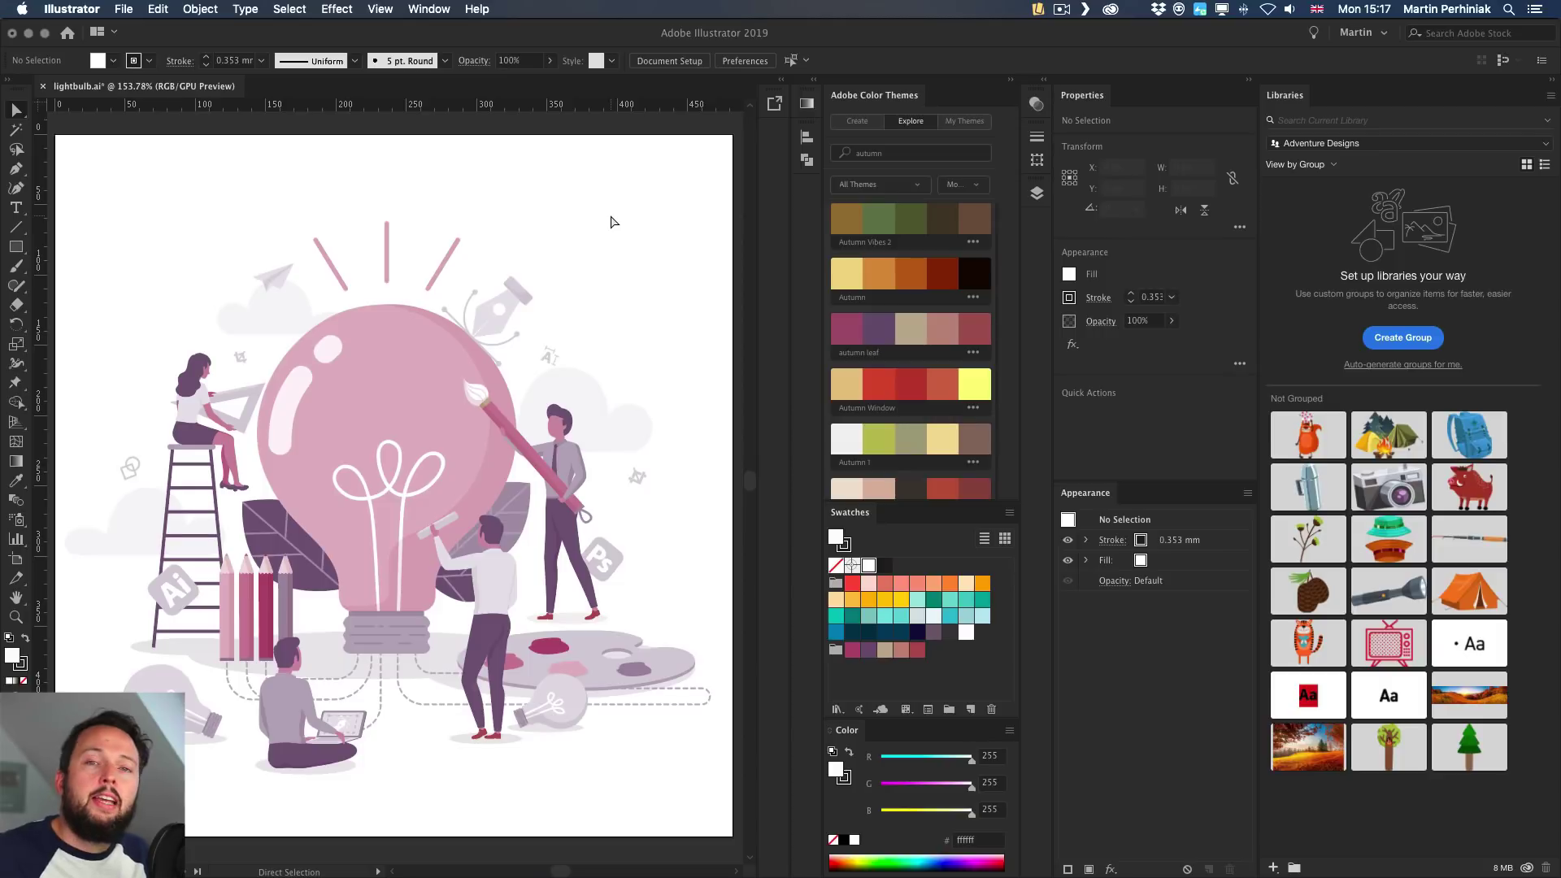
# Switch to Adobe Color in Chrome and rotate the complementary harmony on the color wheel to greens and reds
pyautogui.press('super+Tab')
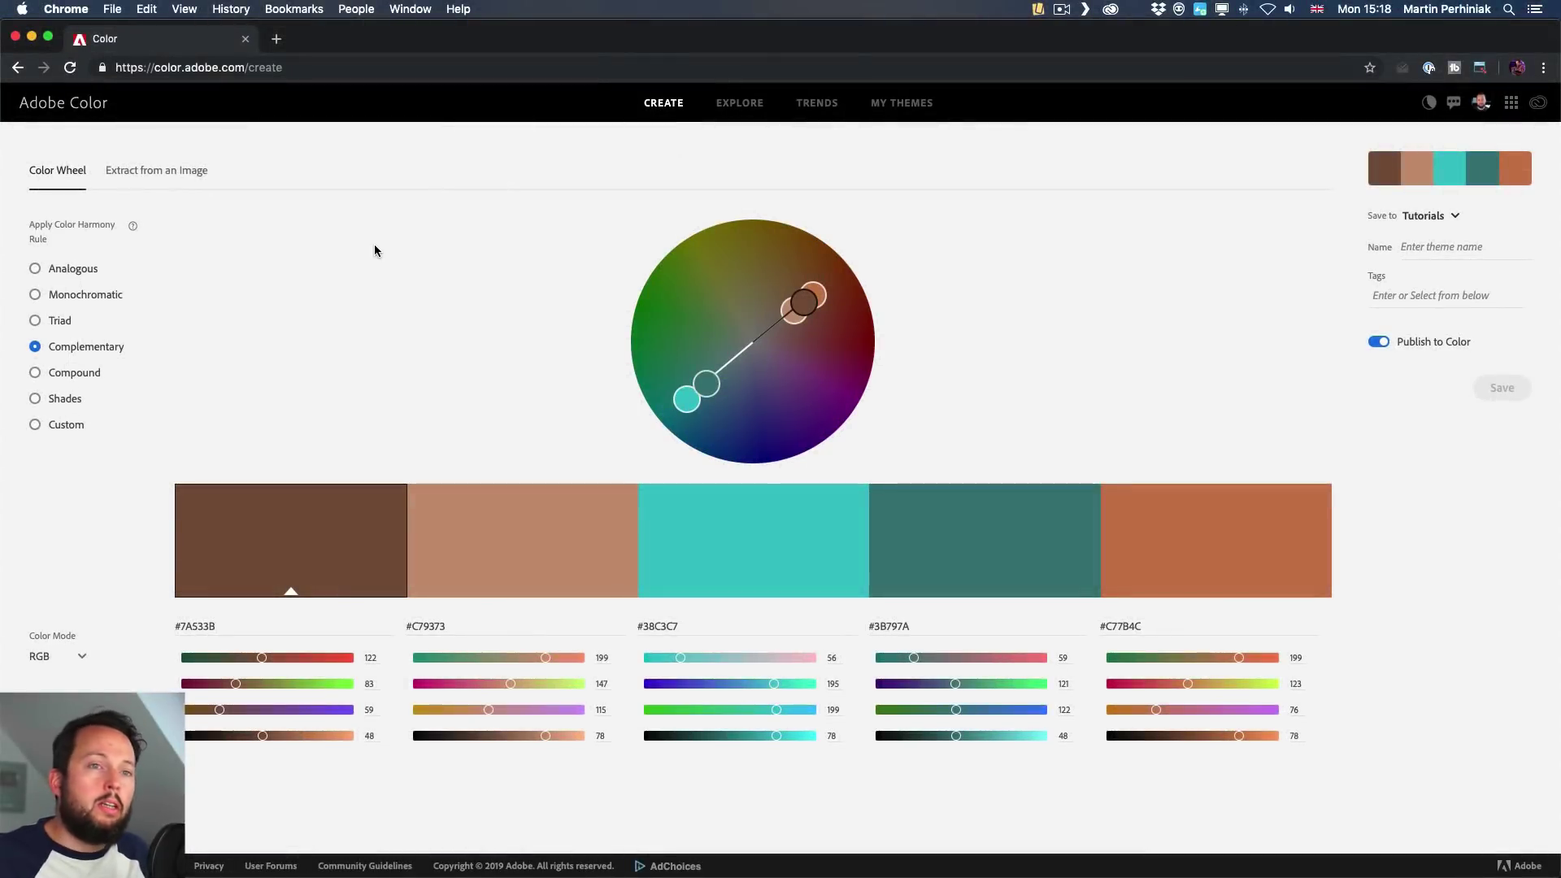
pyautogui.moveTo(706, 383); pyautogui.dragTo(705, 339)
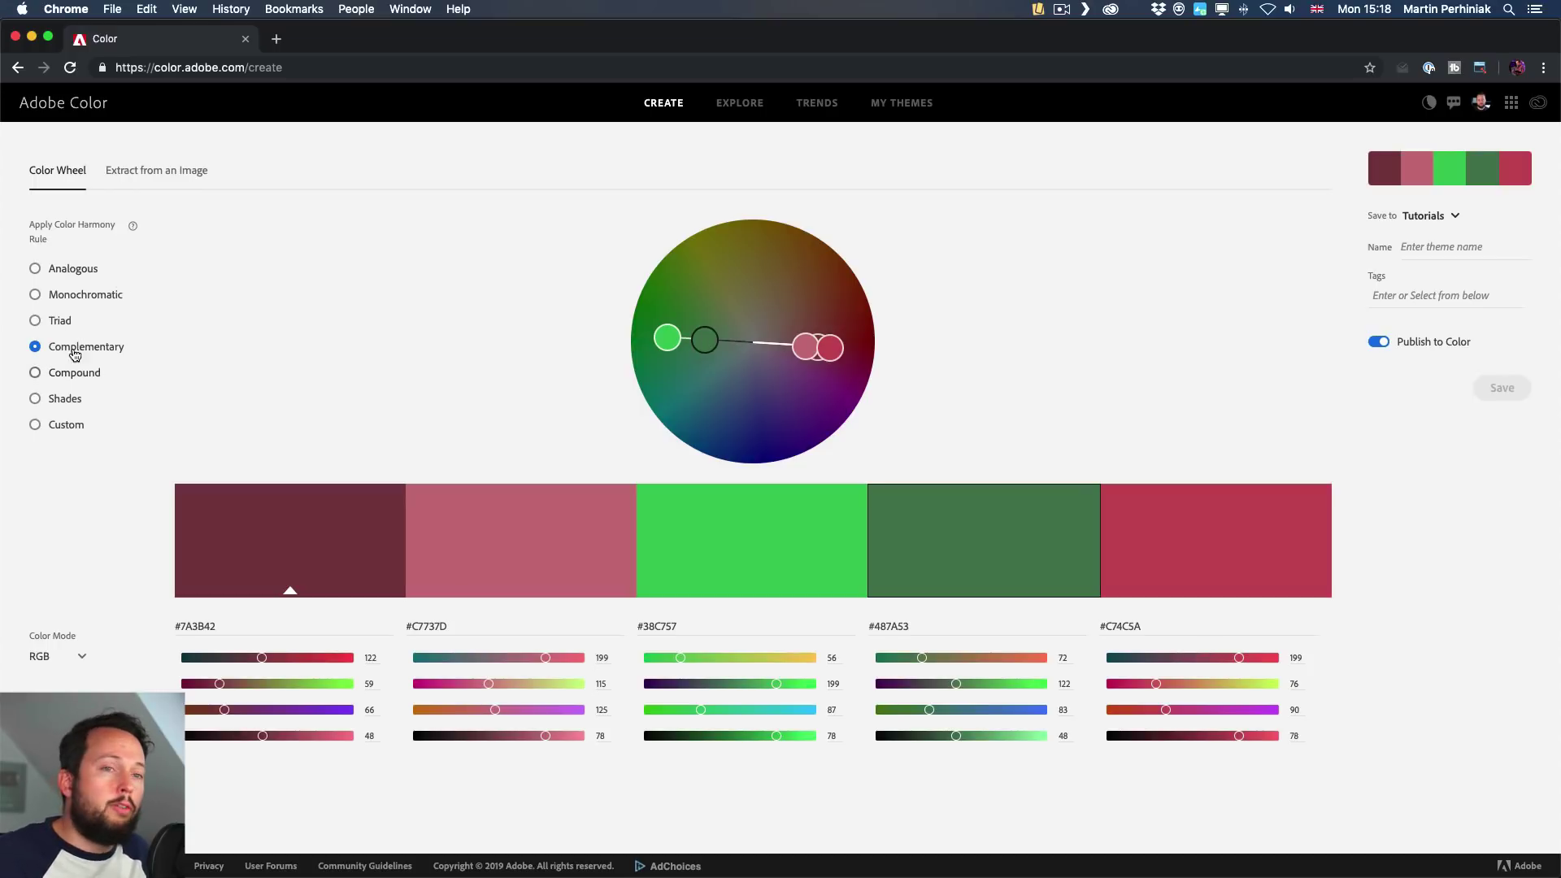
# Set the harmony rule to Custom and reposition the wheel's color markers individually to olive, golden yellow, blue and purple
pyautogui.click(59, 425)
pyautogui.moveTo(705, 339); pyautogui.dragTo(723, 282)
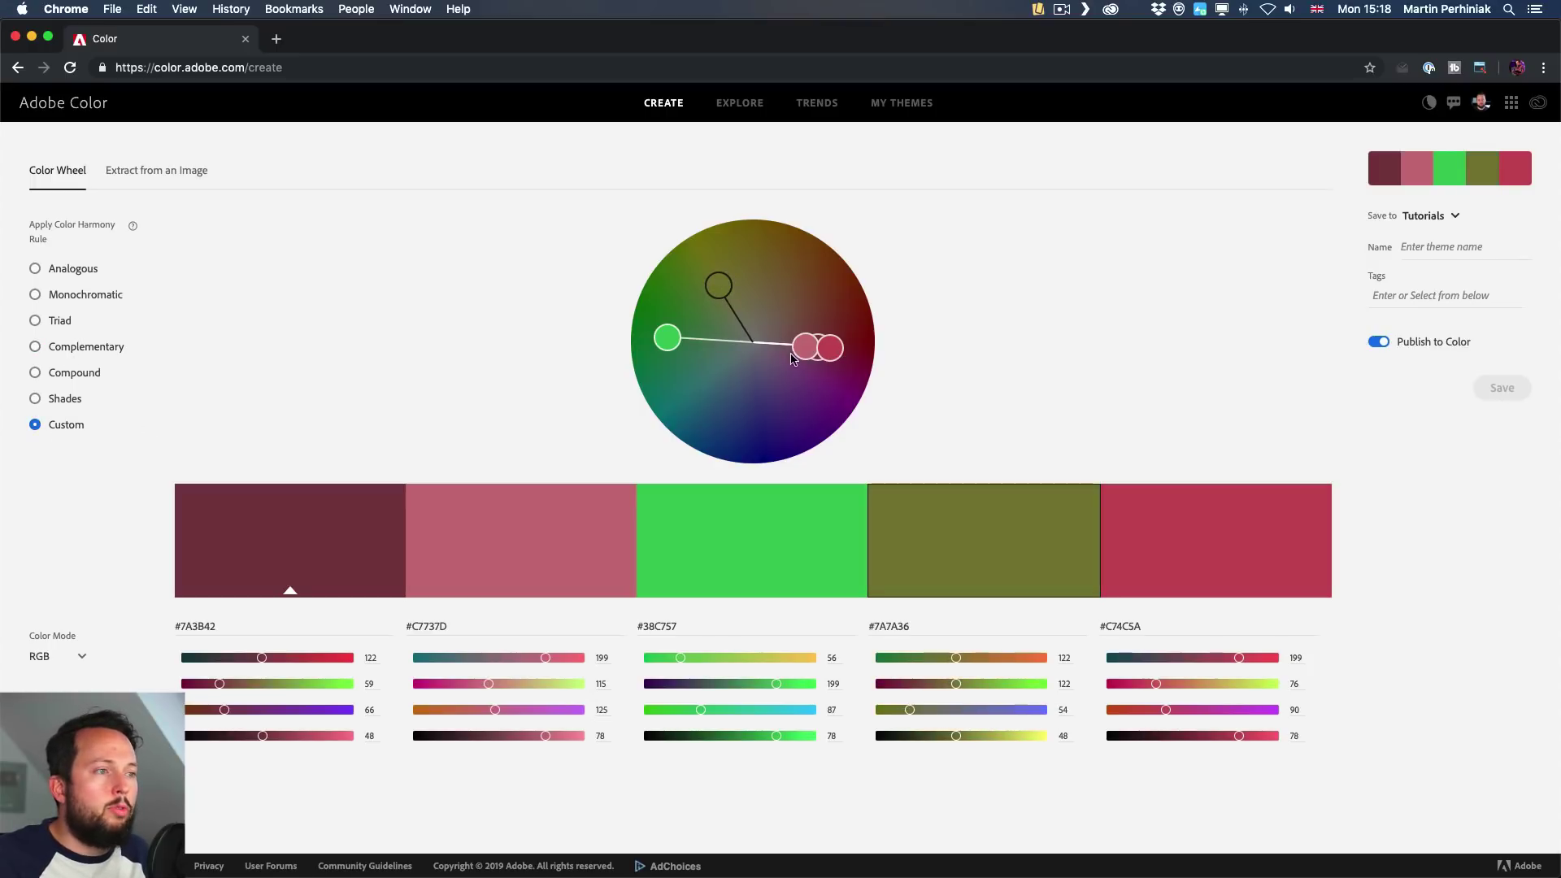
pyautogui.moveTo(806, 347); pyautogui.dragTo(773, 241)
pyautogui.moveTo(829, 348); pyautogui.dragTo(733, 414)
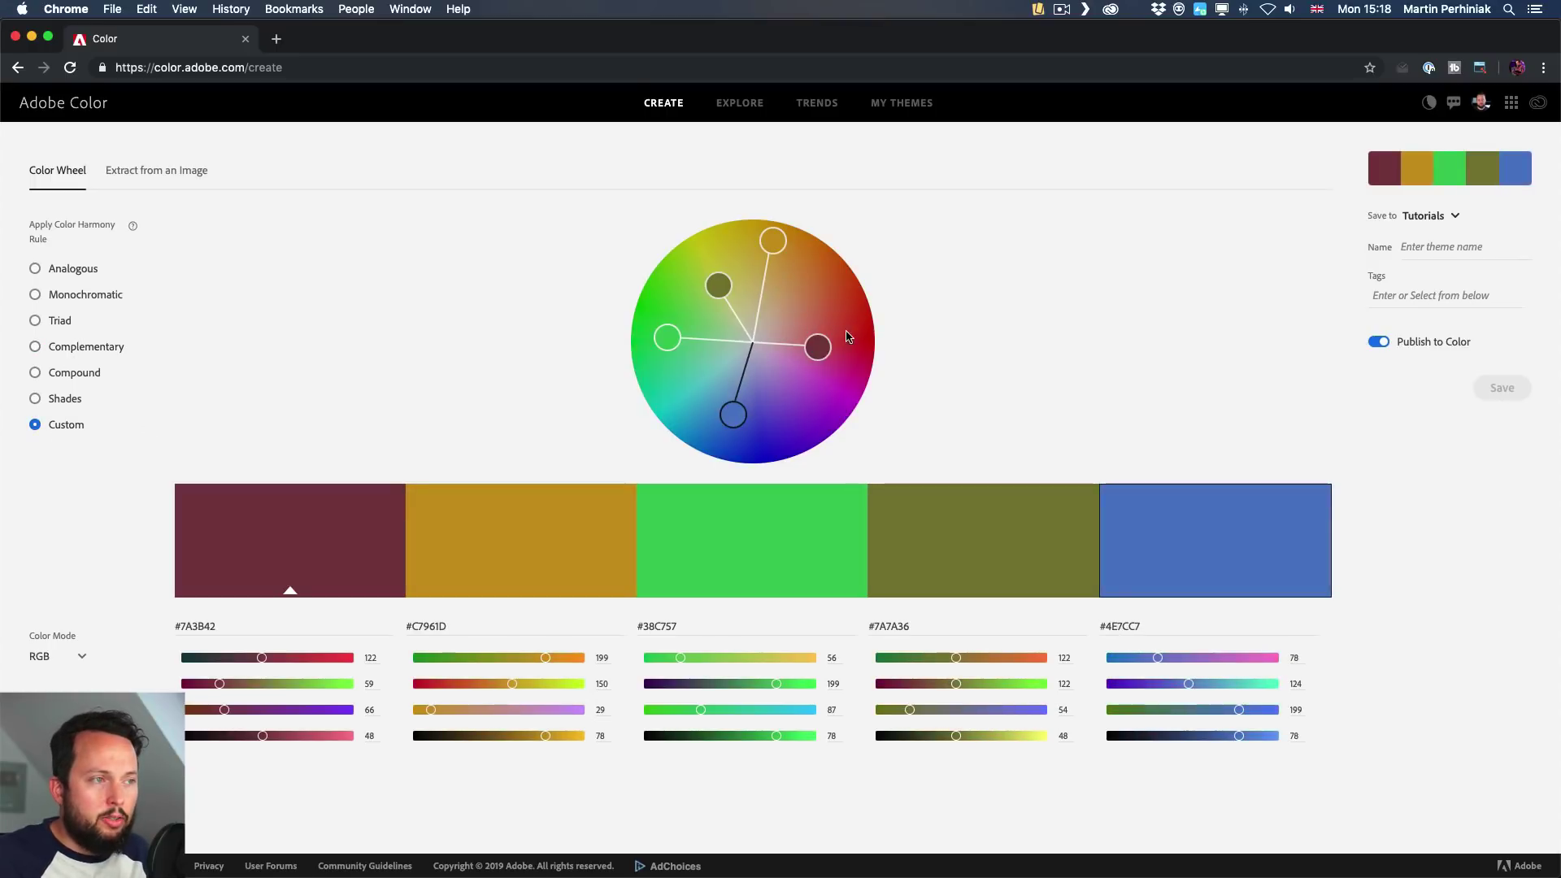
pyautogui.moveTo(818, 347); pyautogui.dragTo(774, 397)
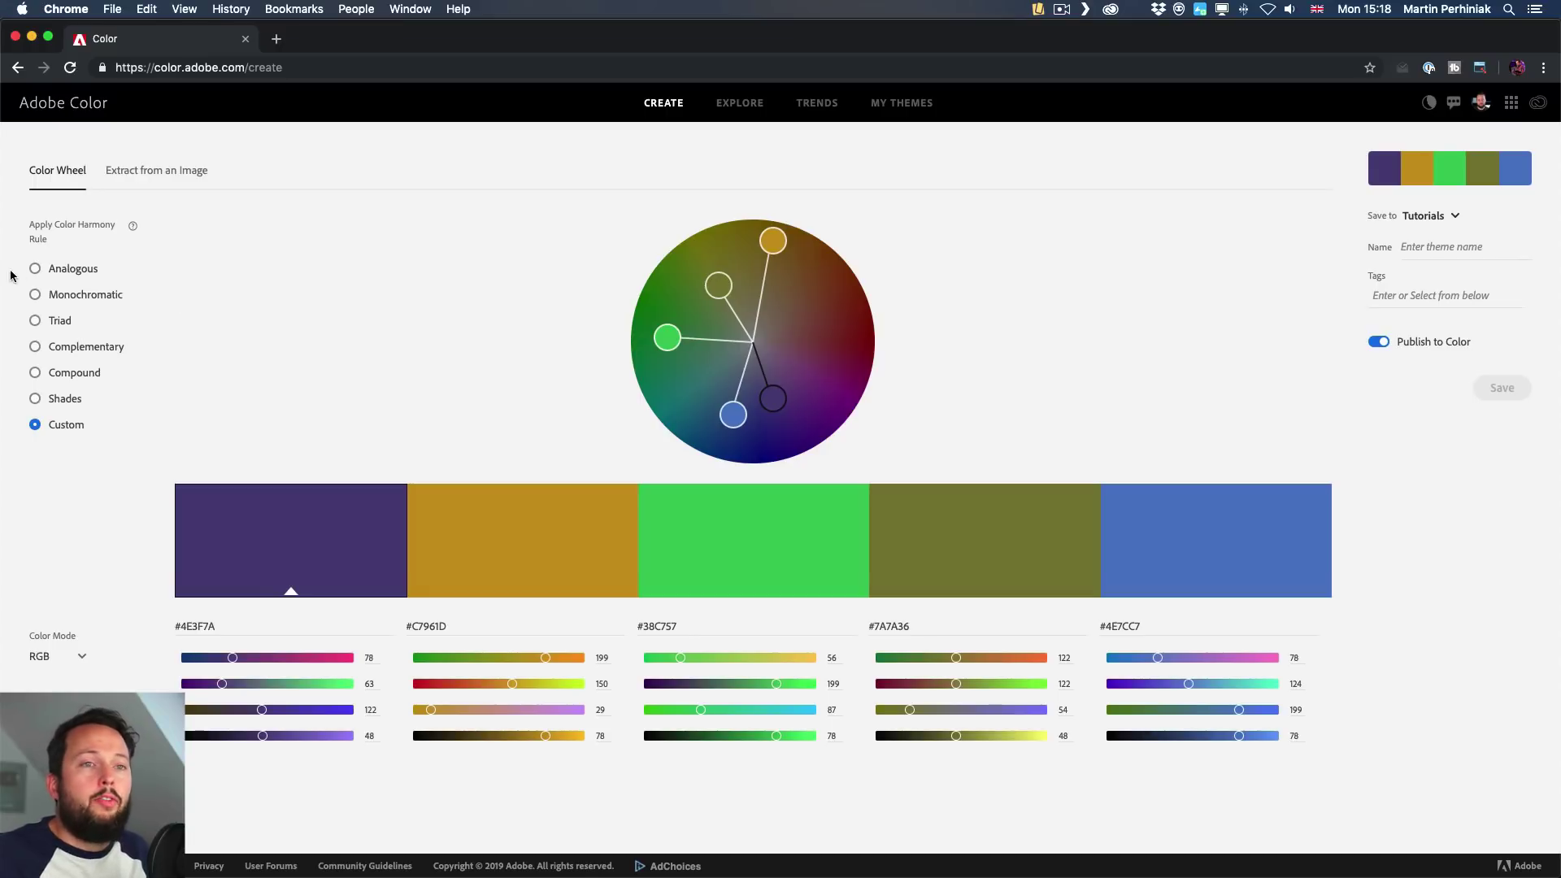
# Try the Analogous harmony rule, rotate its colors to the green area of the wheel, and apply the Monochromatic rule
pyautogui.click(35, 270)
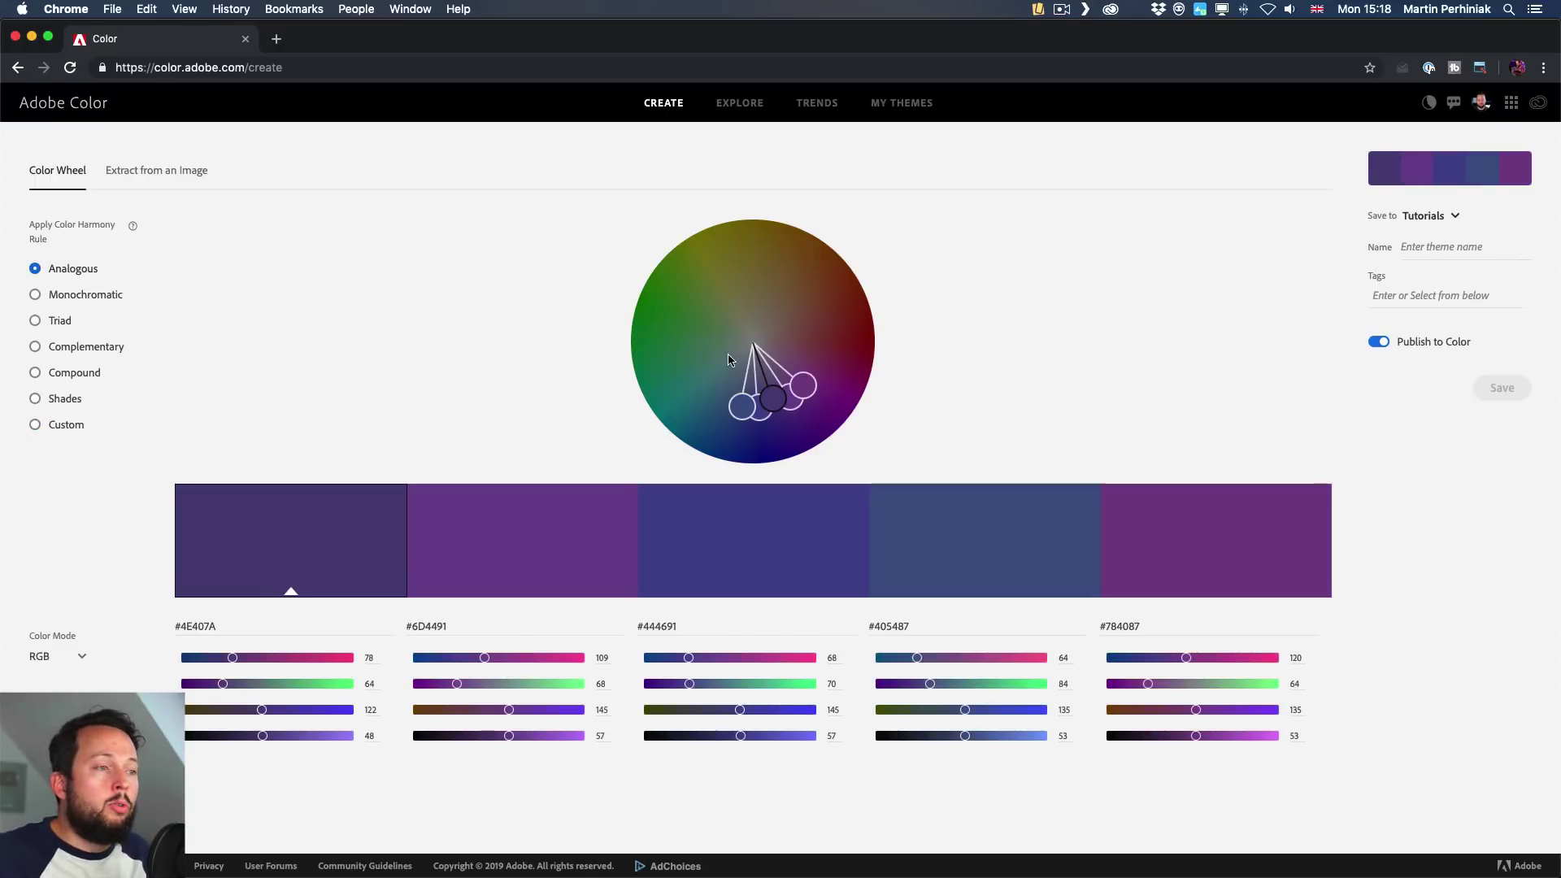
pyautogui.moveTo(736, 404); pyautogui.dragTo(712, 319)
pyautogui.click(92, 299)
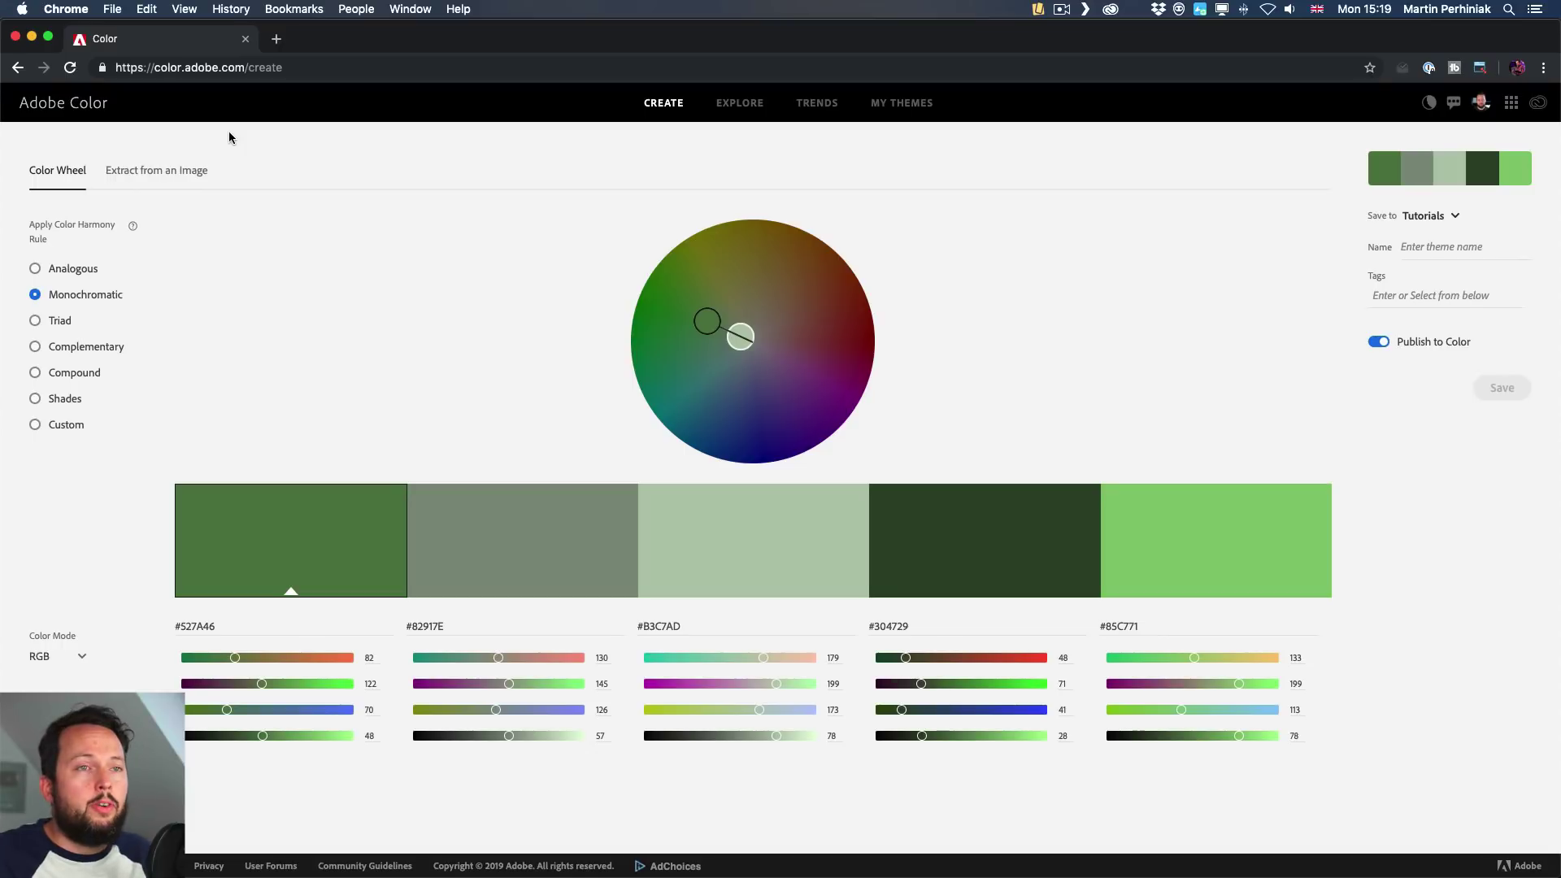
# Load the sunset photo IMG_2350.jpg into Extract from an Image to generate a color theme from it
pyautogui.click(130, 181)
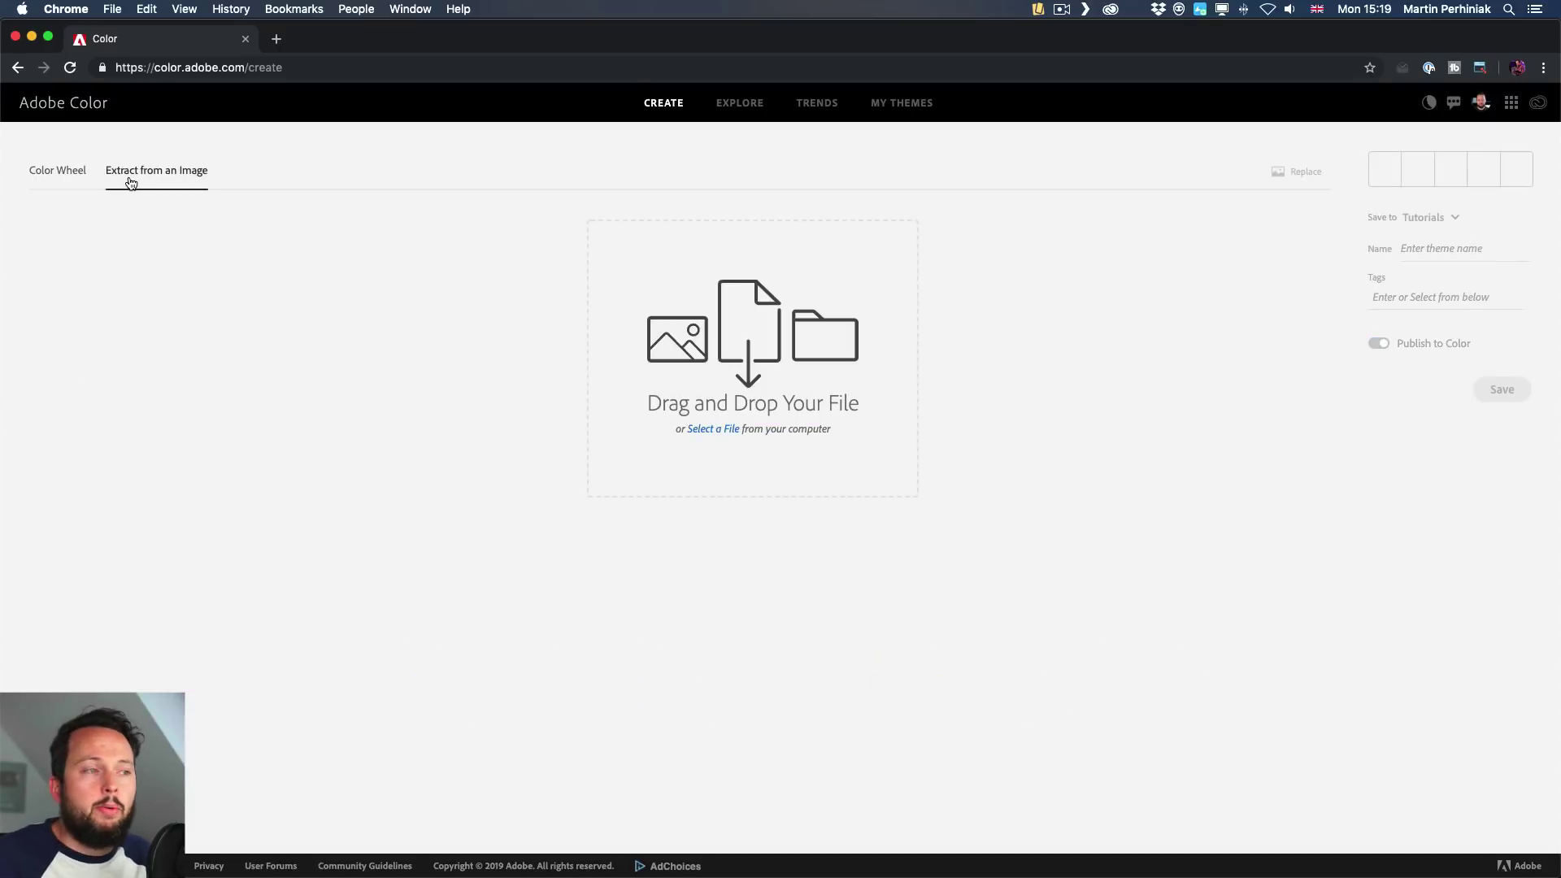
pyautogui.click(713, 430)
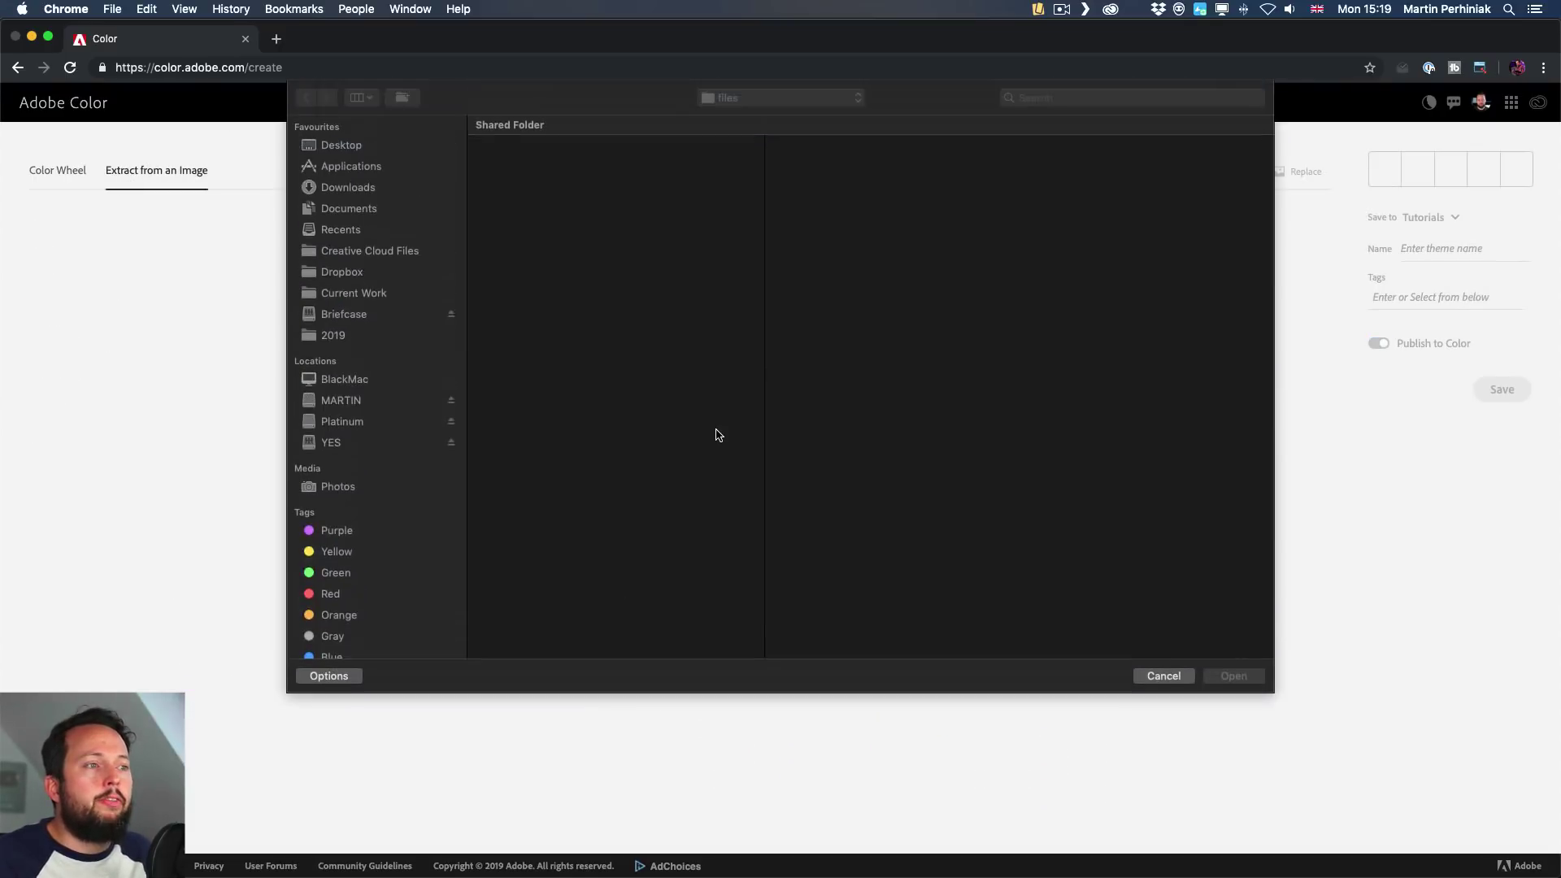
pyautogui.click(537, 156)
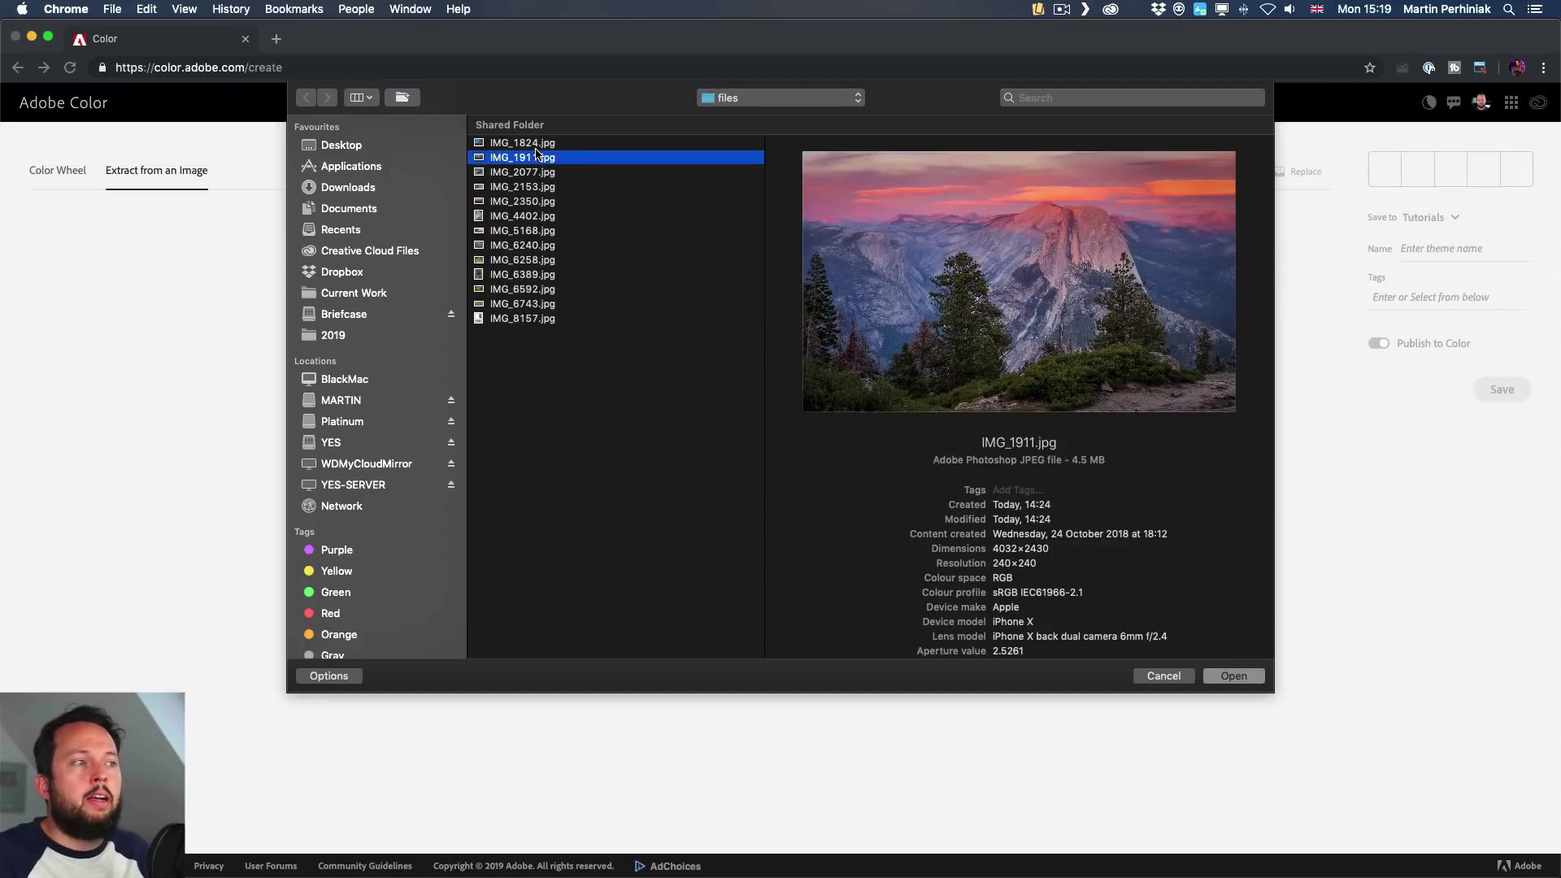
pyautogui.press('Down')
pyautogui.press('Down')
pyautogui.press('Down')
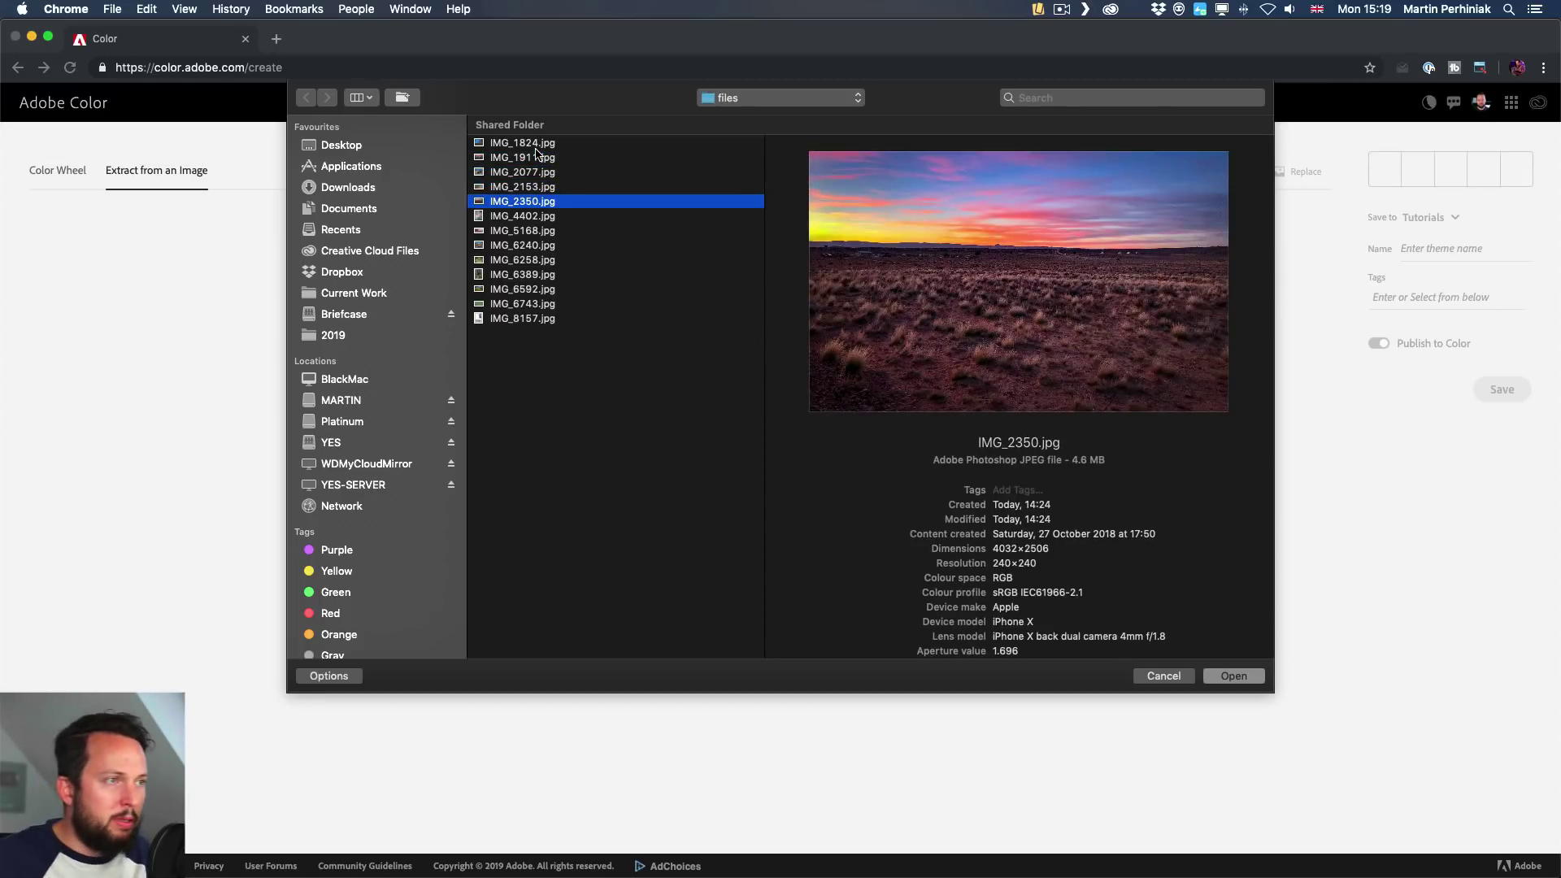
pyautogui.press('Return')
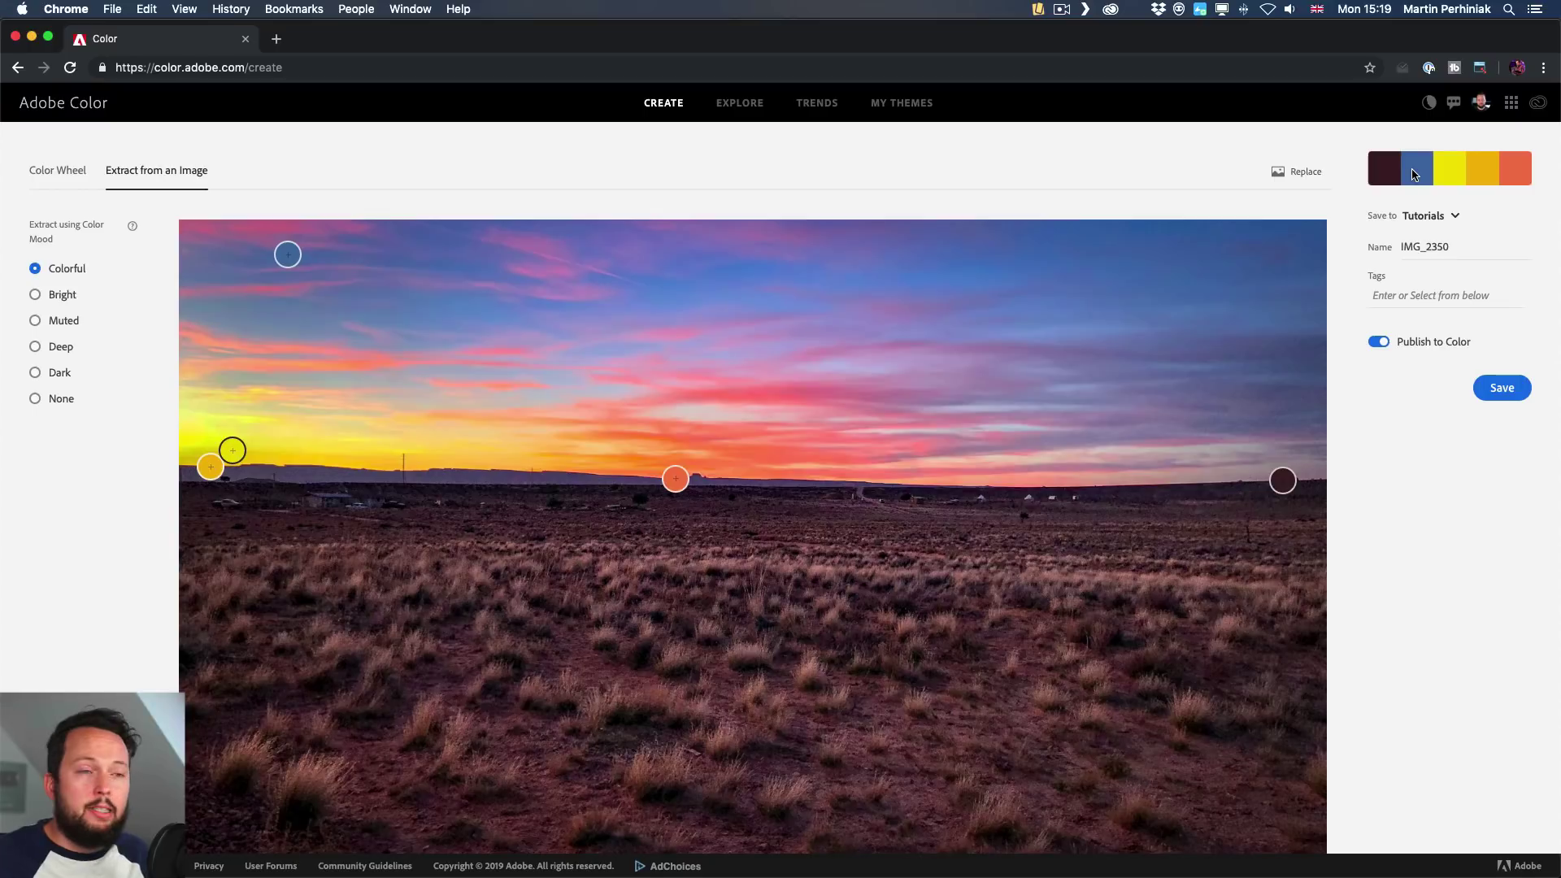
# Try the Bright, Muted, Deep, Dark and None color moods, and move the yellow sampling marker up into the sky
pyautogui.click(62, 296)
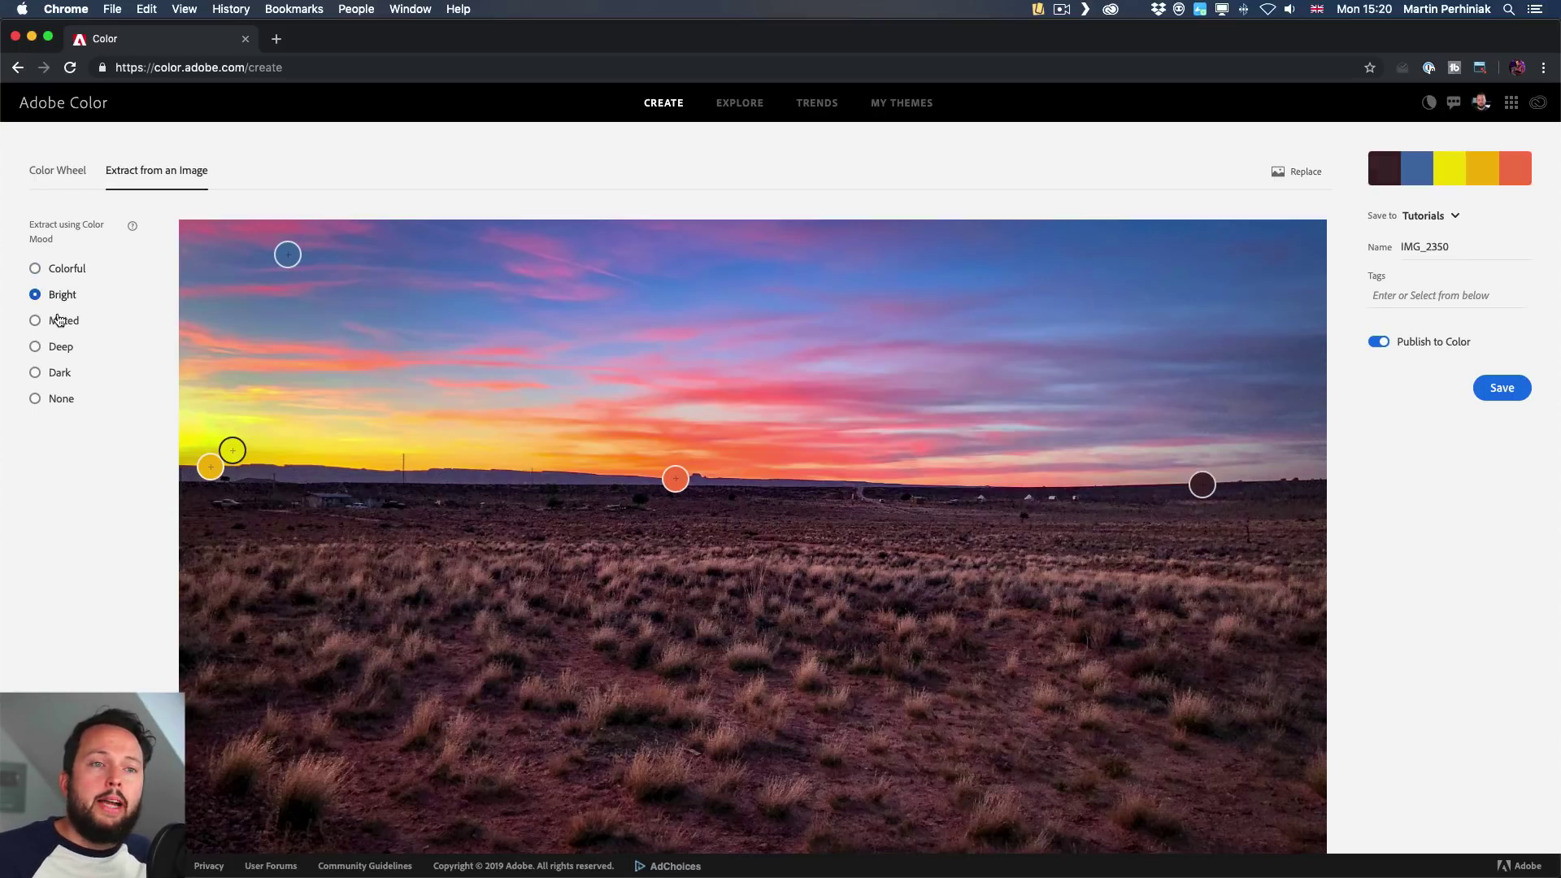
pyautogui.click(59, 320)
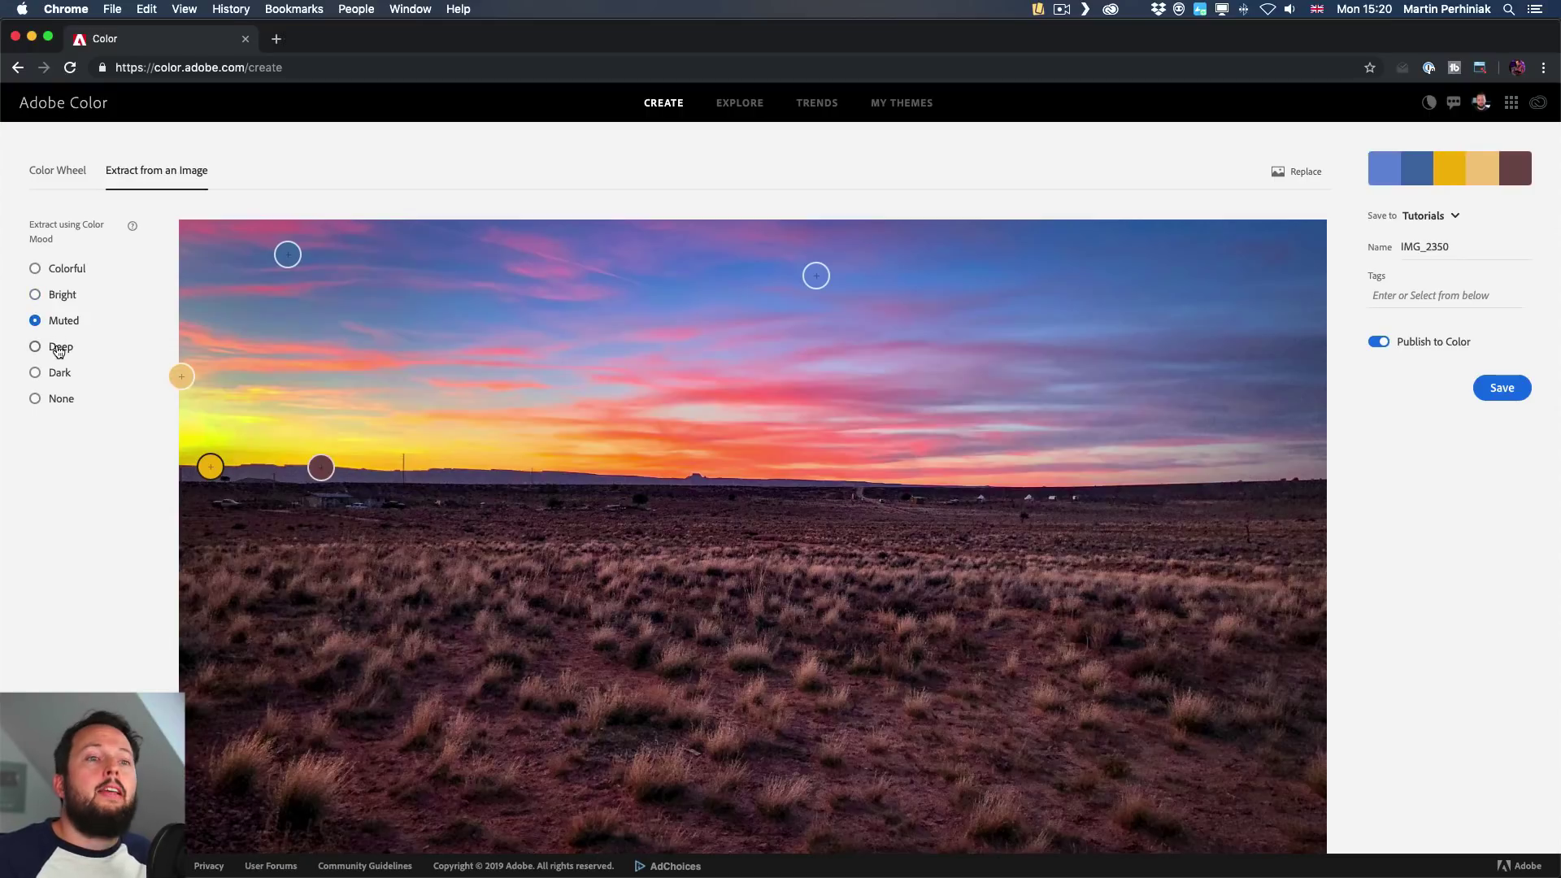
pyautogui.click(58, 349)
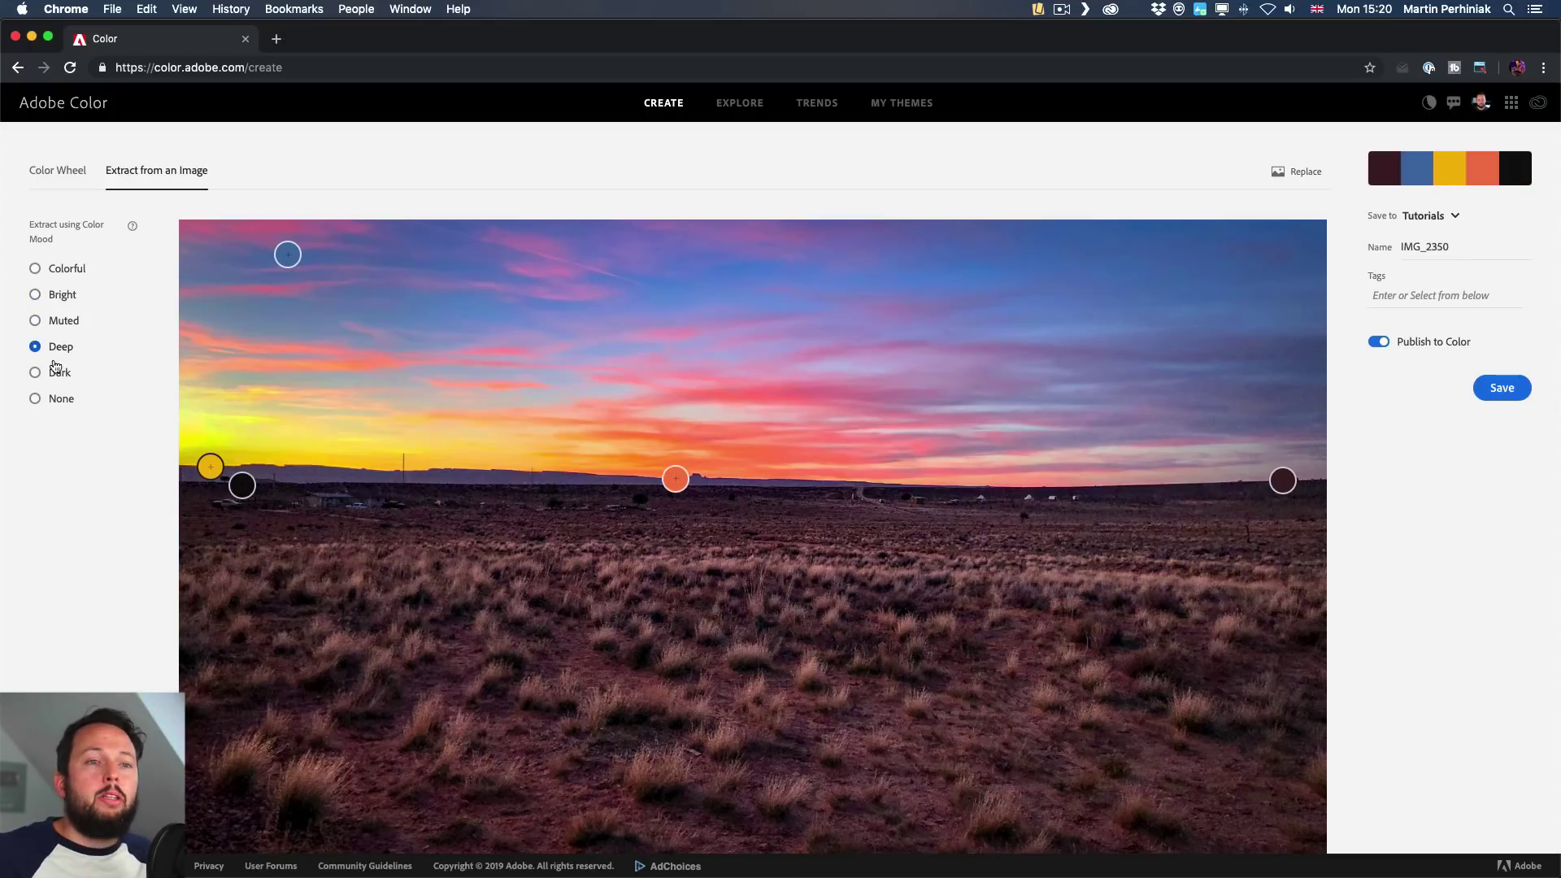
pyautogui.click(53, 375)
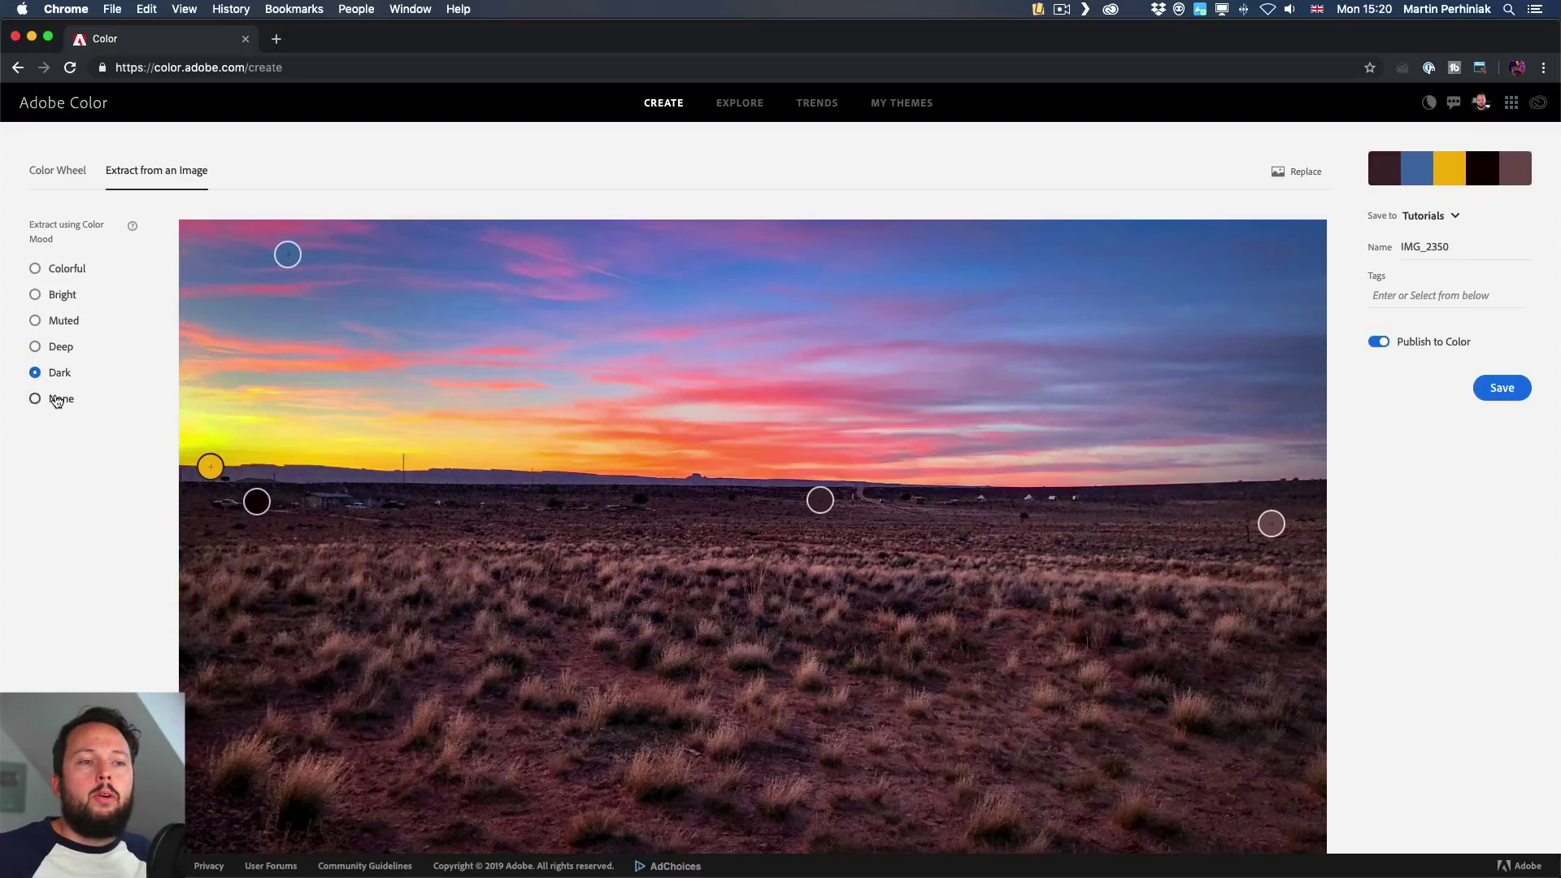
pyautogui.click(55, 400)
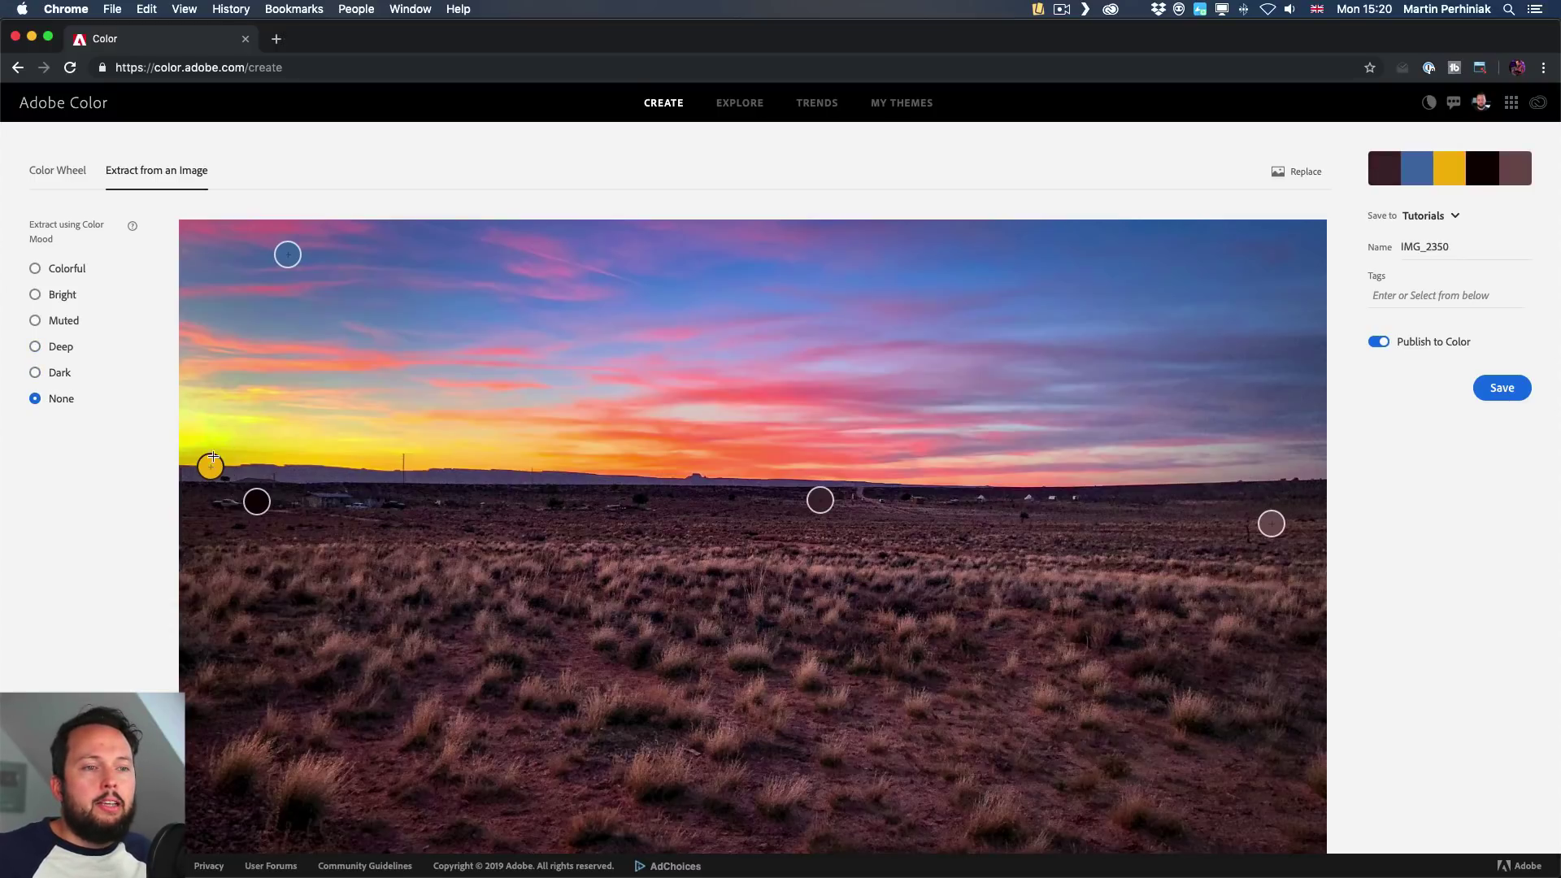
pyautogui.moveTo(213, 468); pyautogui.dragTo(291, 381)
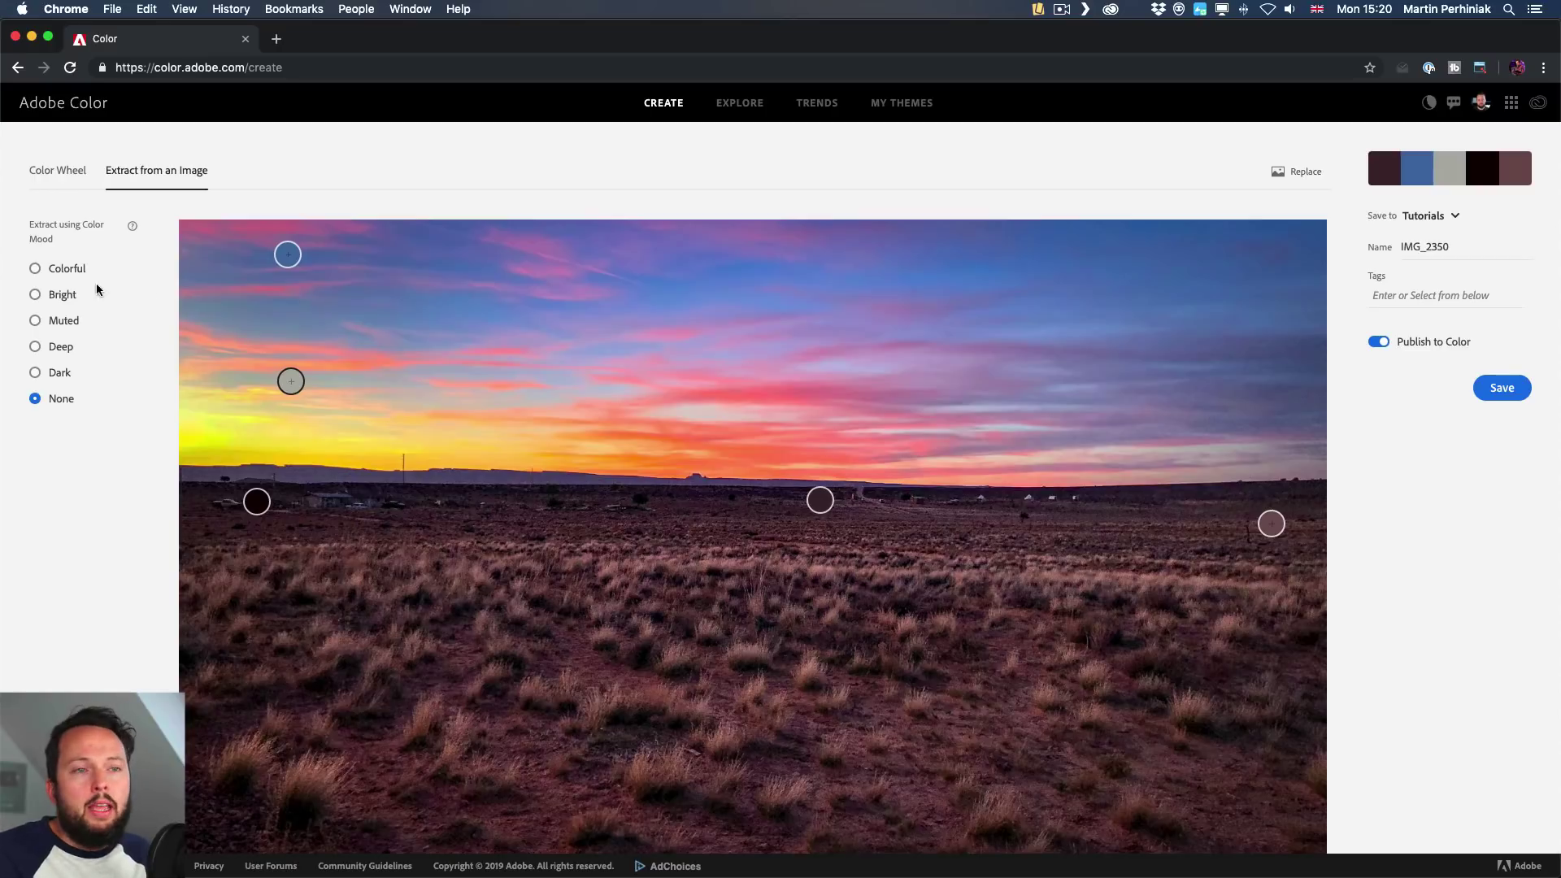
# Extract the Muted mood, resample the pale orange color from the pink clouds and the brown from the dark purple horizon
pyautogui.click(59, 325)
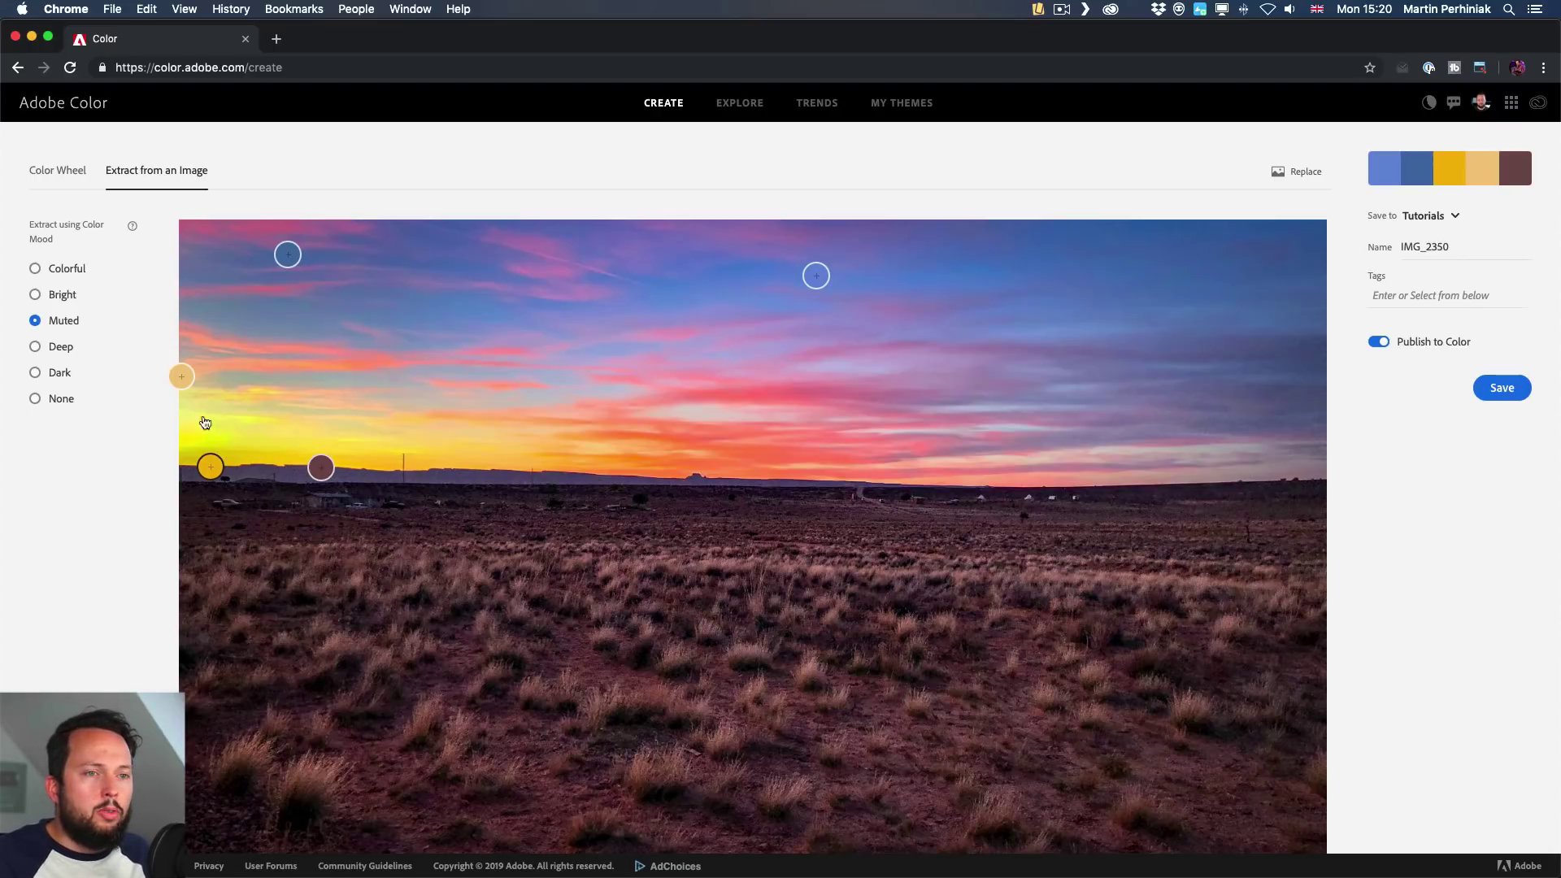
pyautogui.moveTo(183, 374)
pyautogui.mouseDown()
pyautogui.moveTo(592, 375)
pyautogui.moveTo(707, 409)
pyautogui.moveTo(720, 392)
pyautogui.mouseUp()
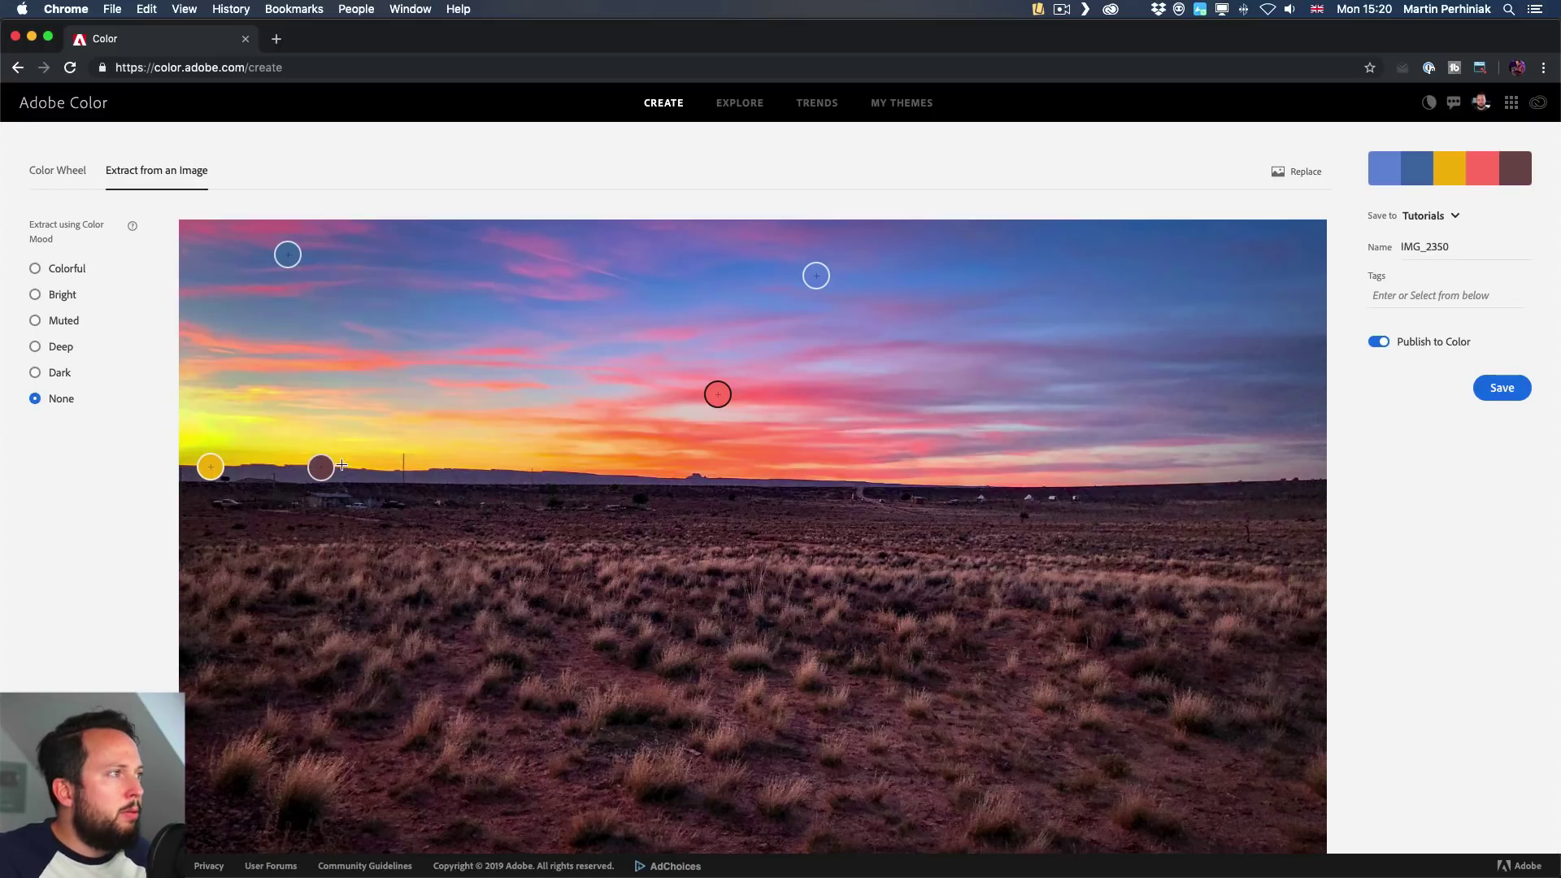
pyautogui.moveTo(315, 467)
pyautogui.mouseDown()
pyautogui.moveTo(1087, 394)
pyautogui.moveTo(1237, 360)
pyautogui.moveTo(1256, 324)
pyautogui.moveTo(1172, 342)
pyautogui.mouseUp()
pyautogui.moveTo(443, 431); pyautogui.dragTo(445, 478)
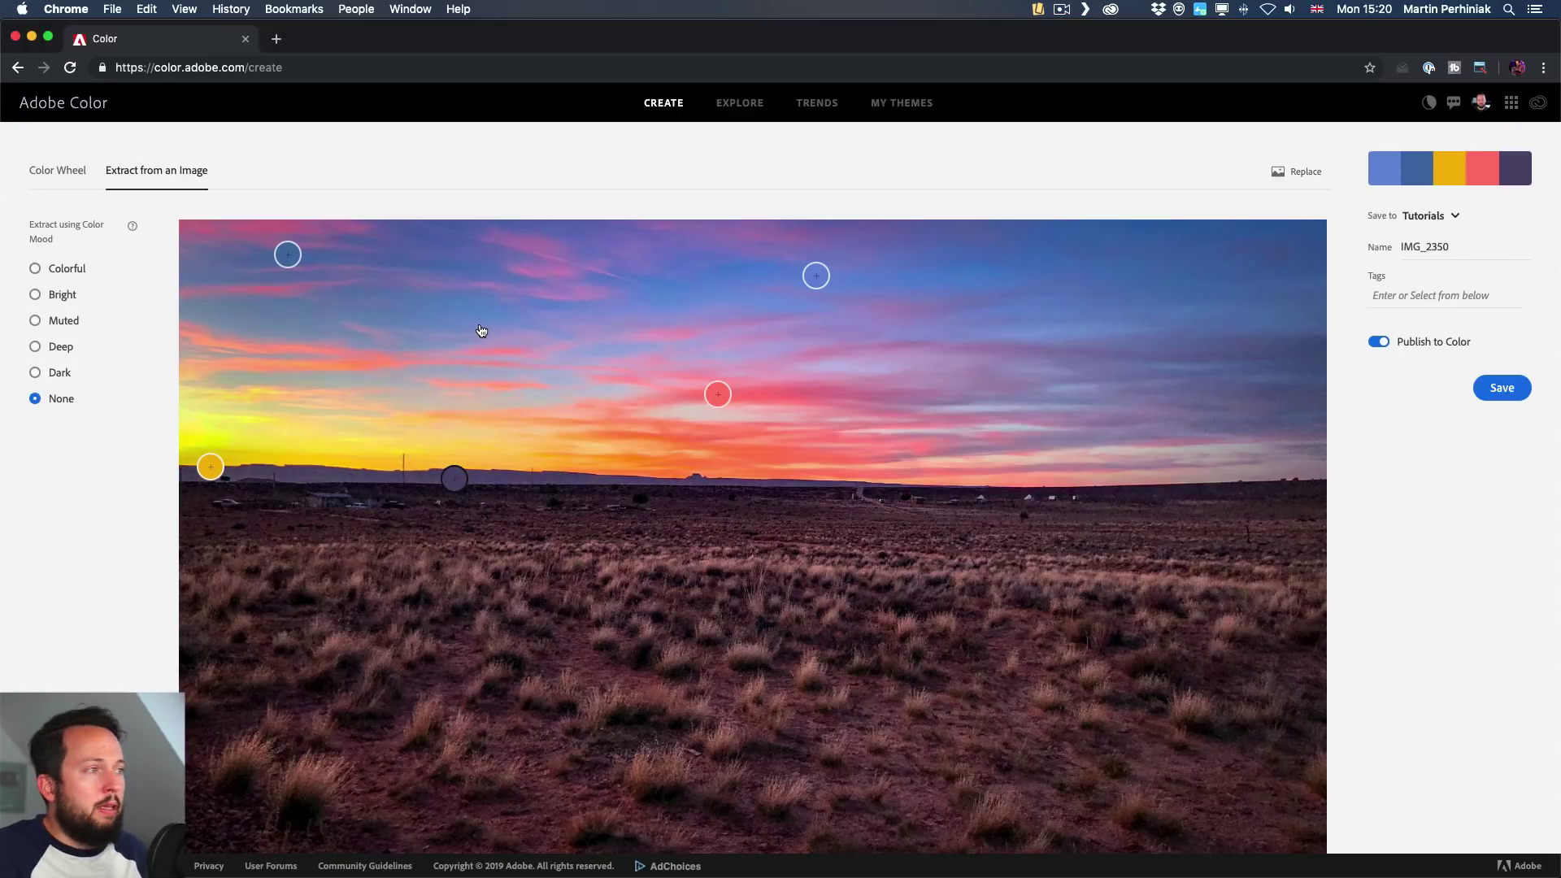
# Name the theme "Sunset in Navajo land", save it to the Tutorials library, and check the list of available libraries
pyautogui.click(1482, 250)
pyautogui.press('super+a')
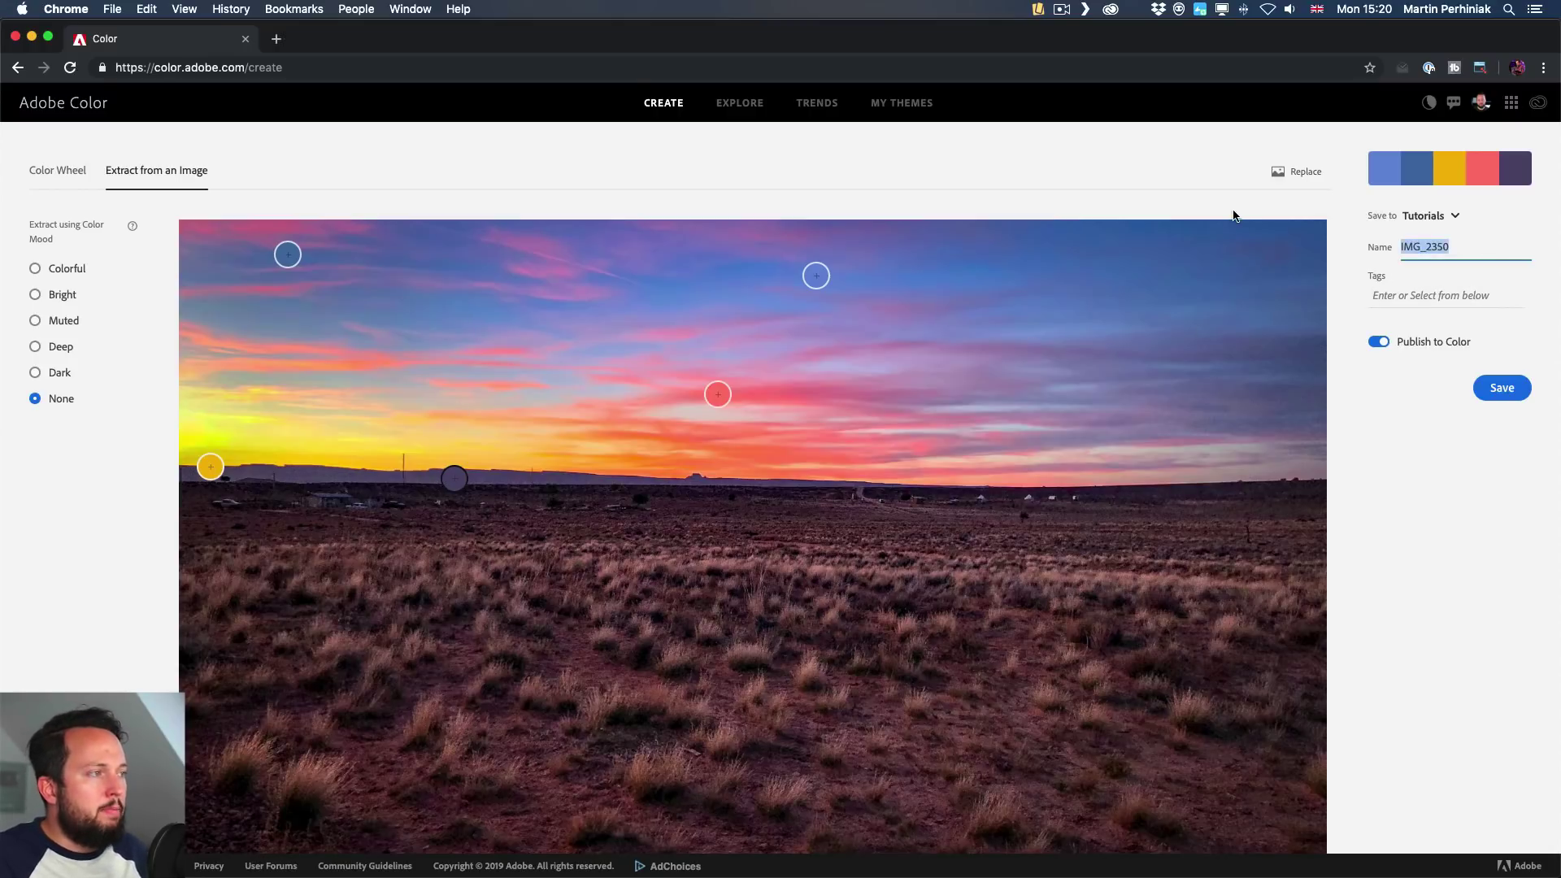
pyautogui.write('Sunset')
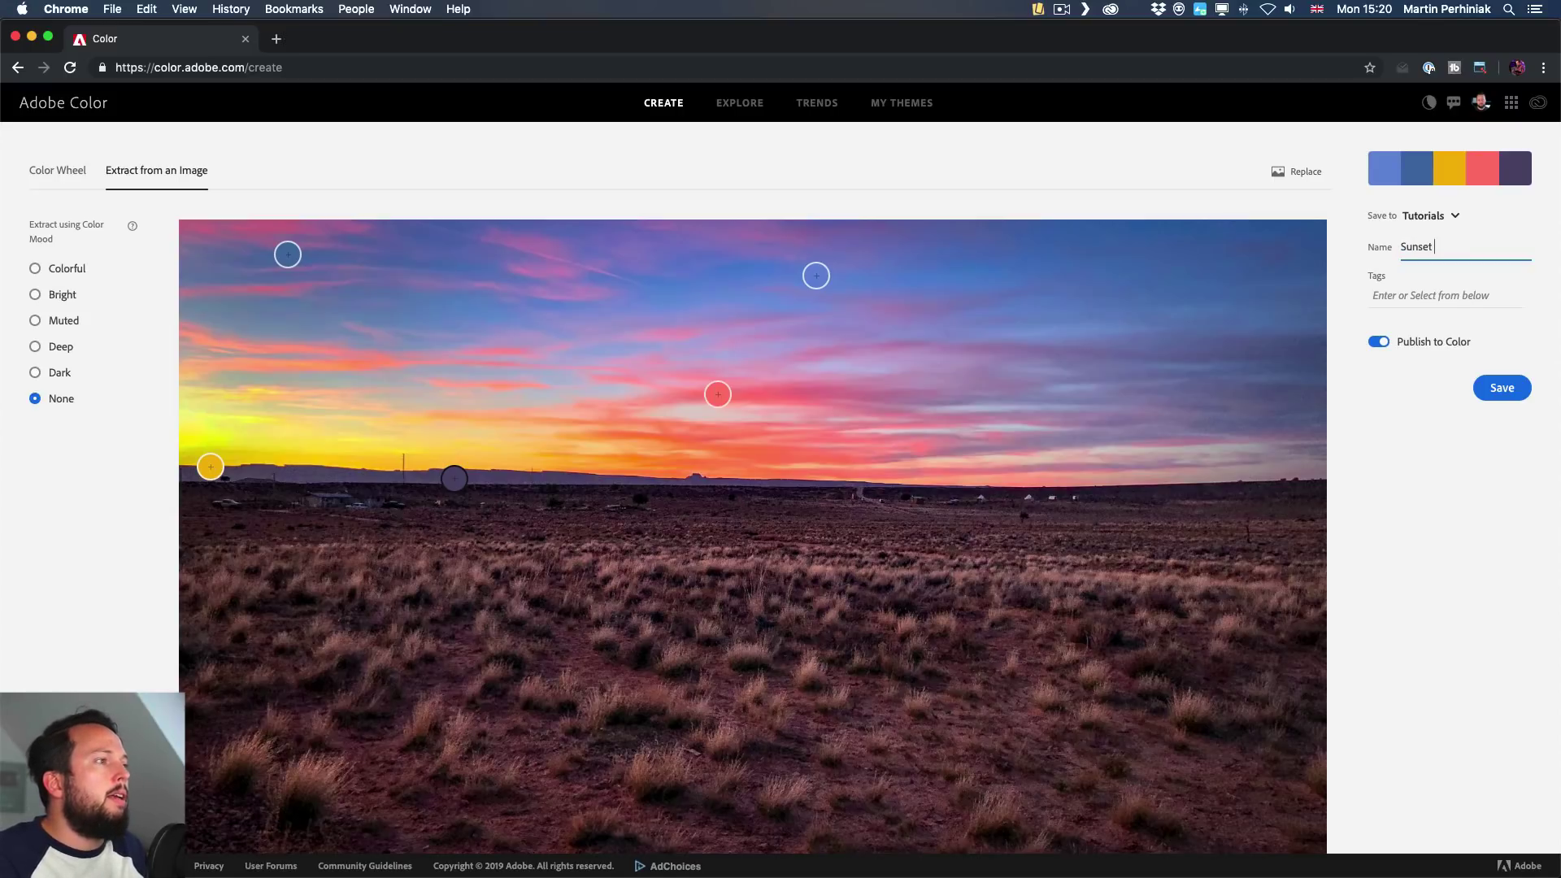
pyautogui.write(' in')
pyautogui.write('N')
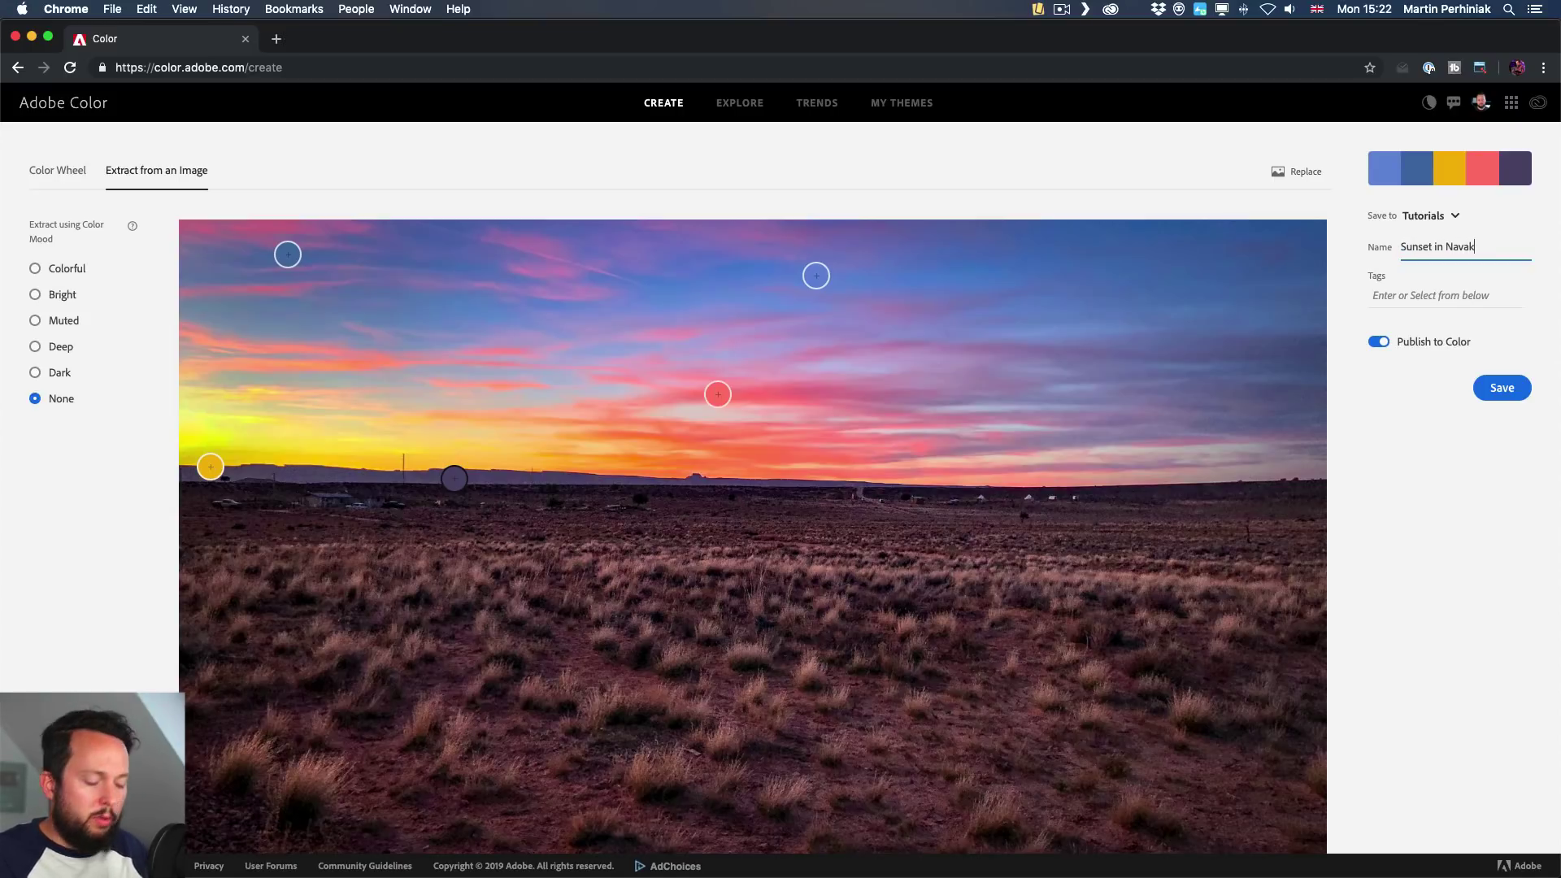
pyautogui.write('avajo land')
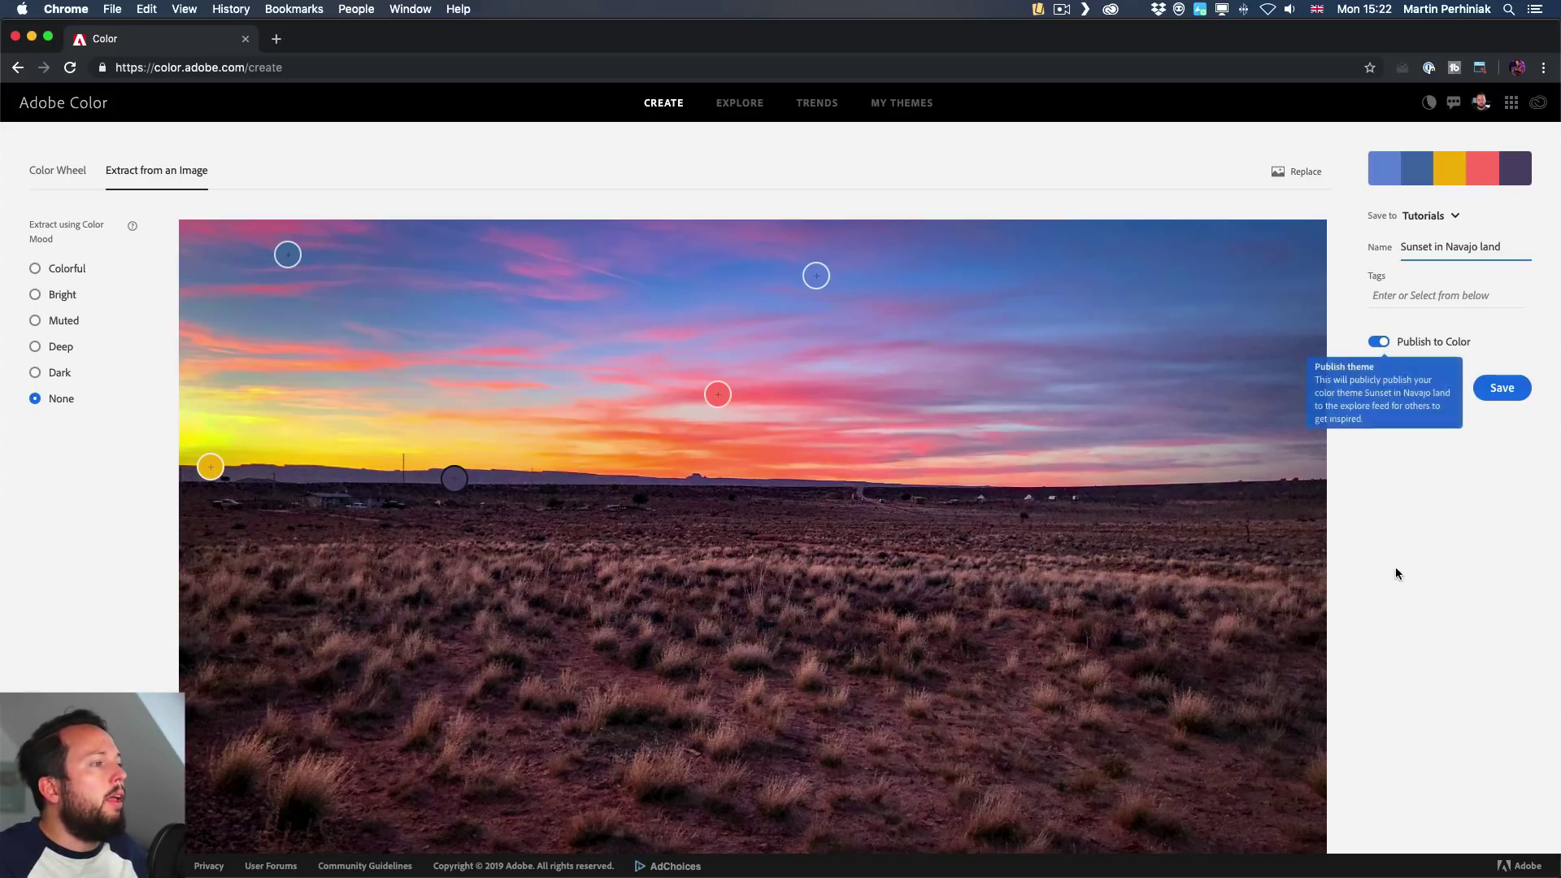
pyautogui.click(1411, 300)
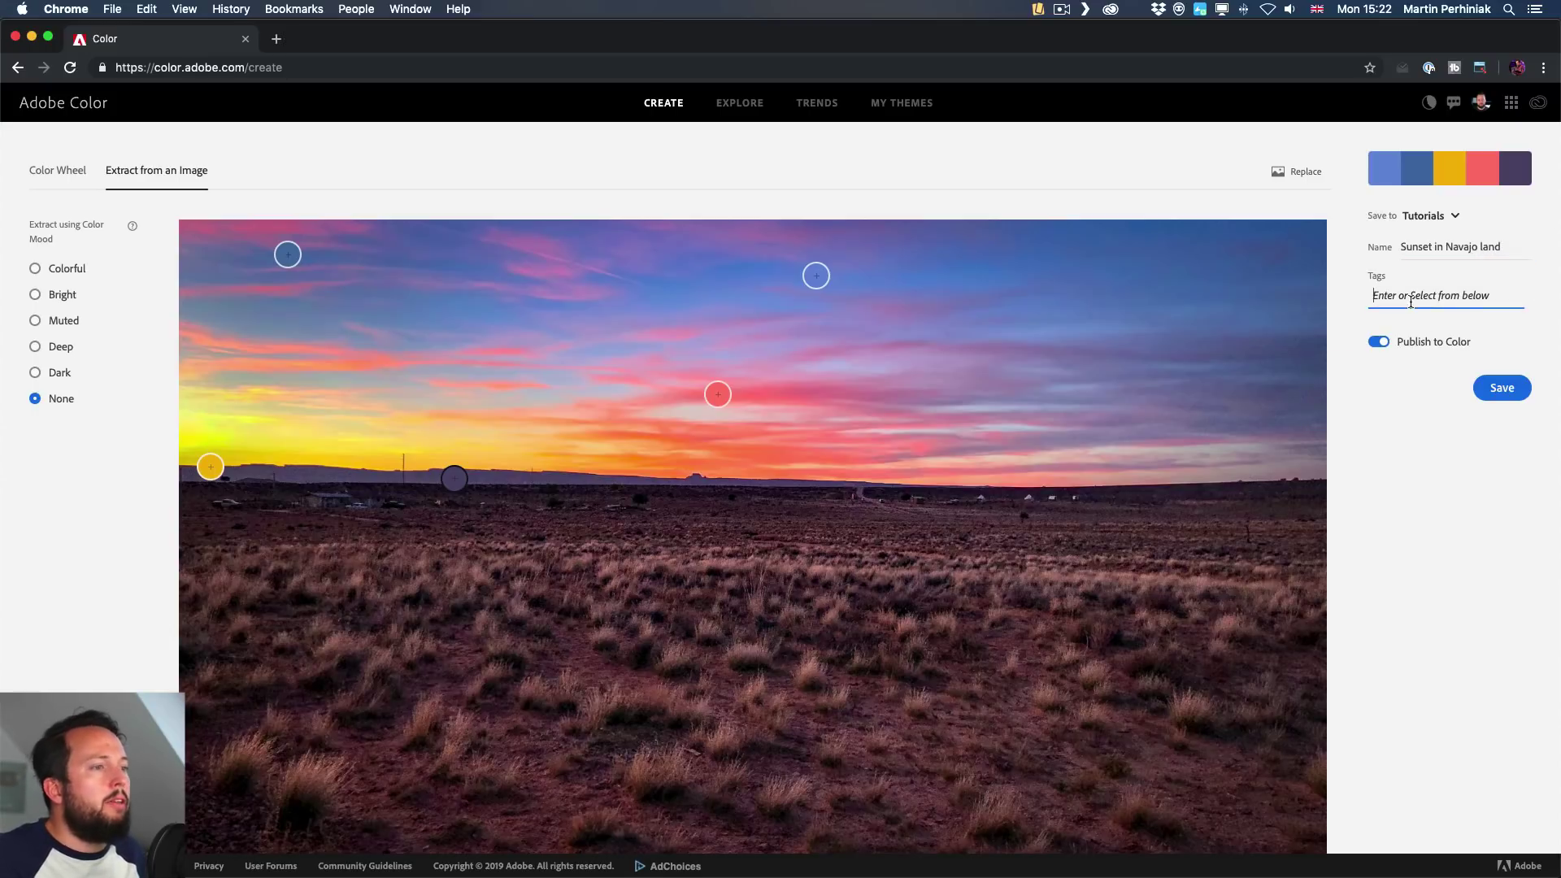
pyautogui.click(1518, 395)
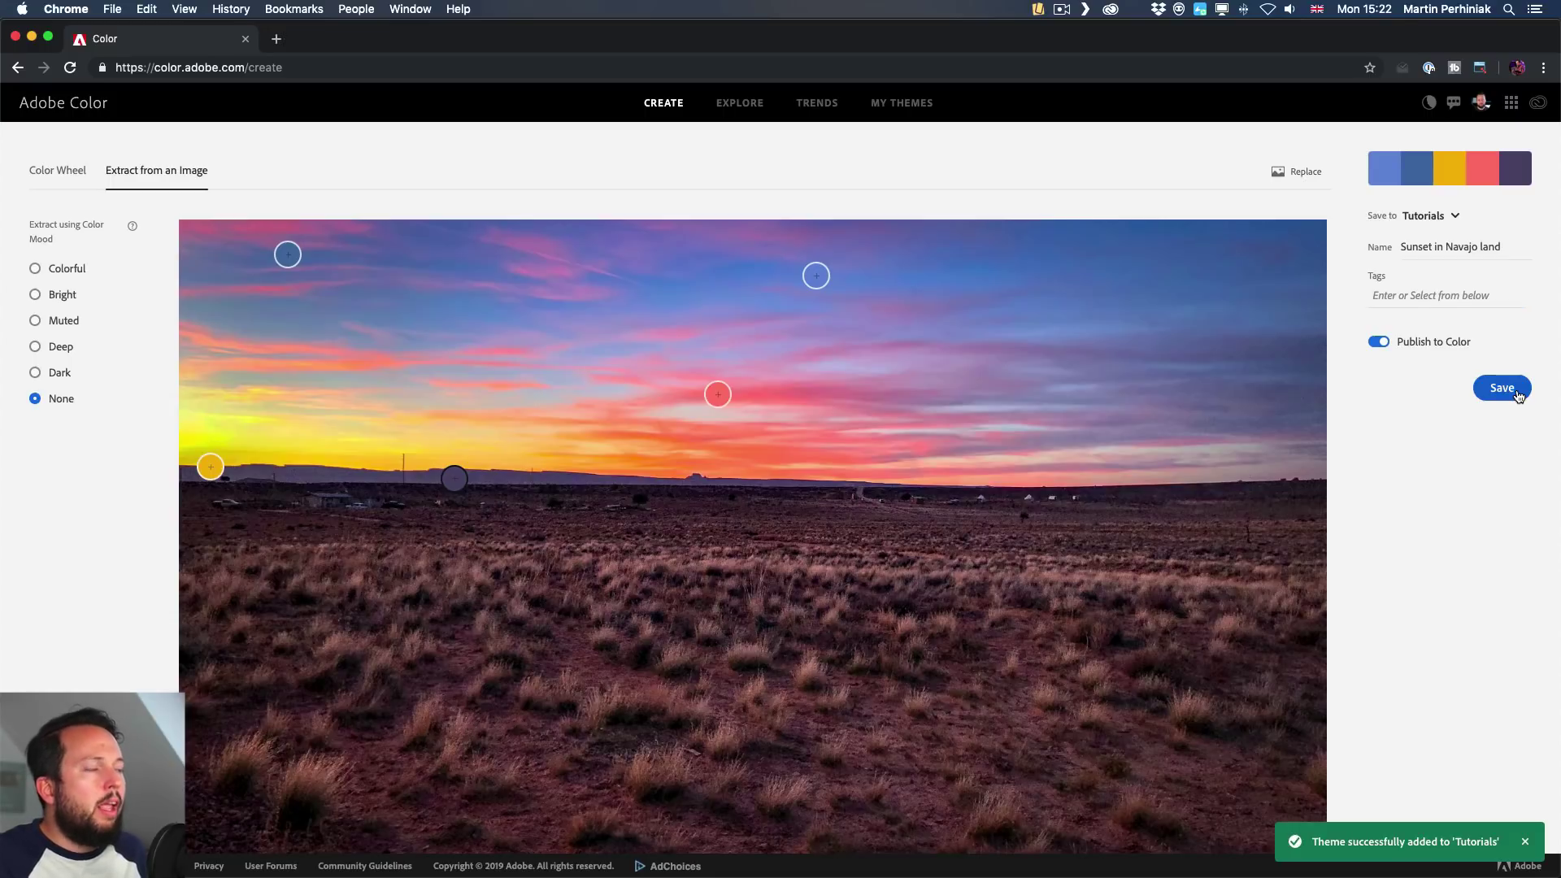
pyautogui.click(1458, 217)
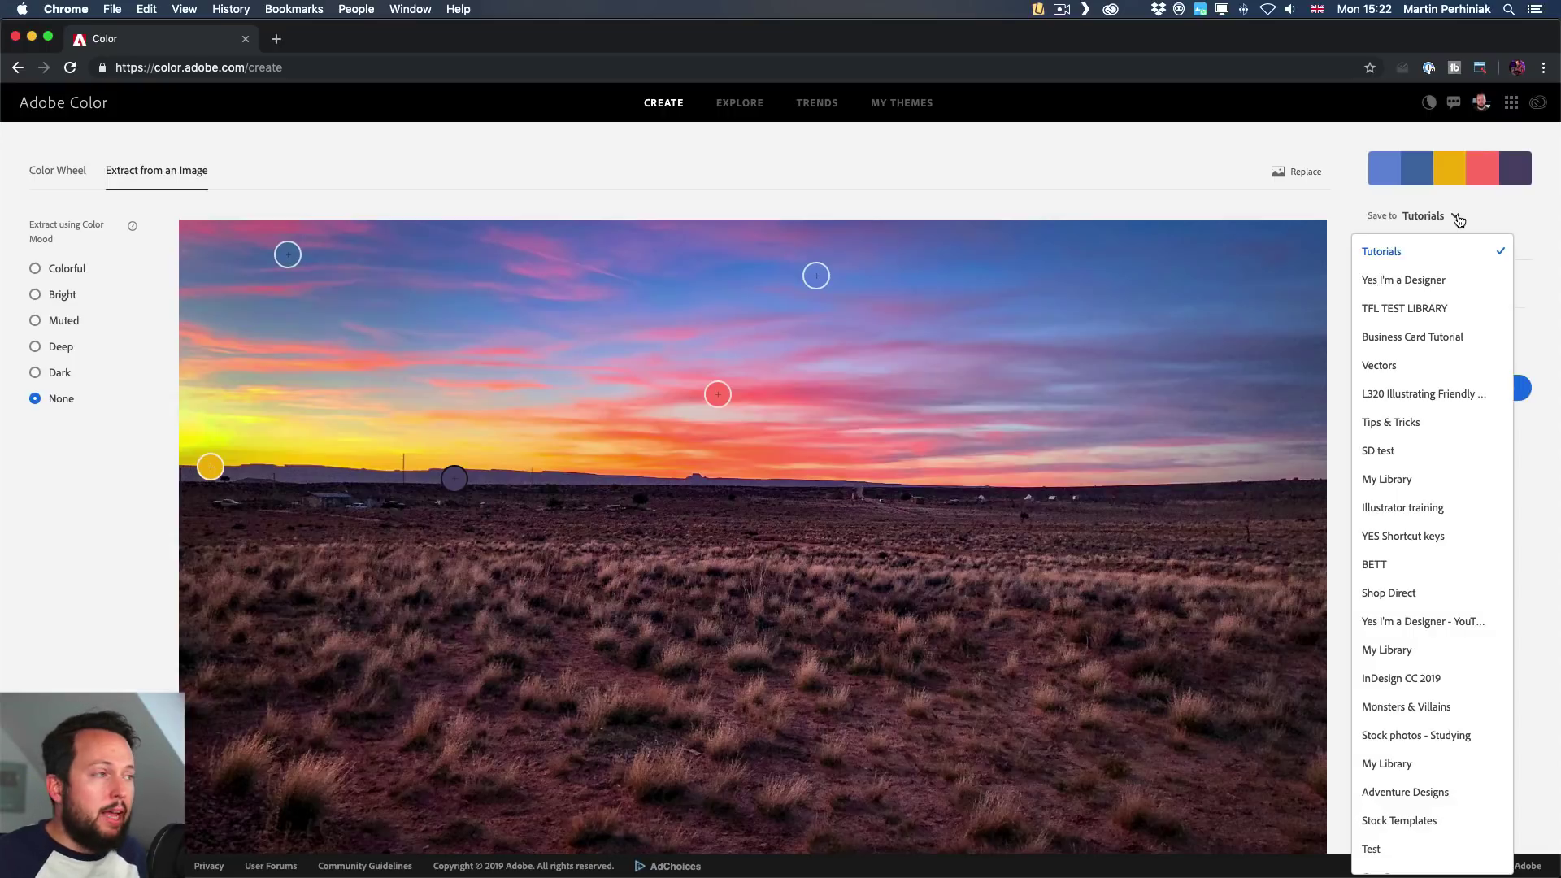
pyautogui.click(1457, 217)
# Switch to Illustrator, show the Tutorials library and add its Sunset in Navajo land theme to the swatches
pyautogui.press('super+Tab')
pyautogui.click(510, 431)
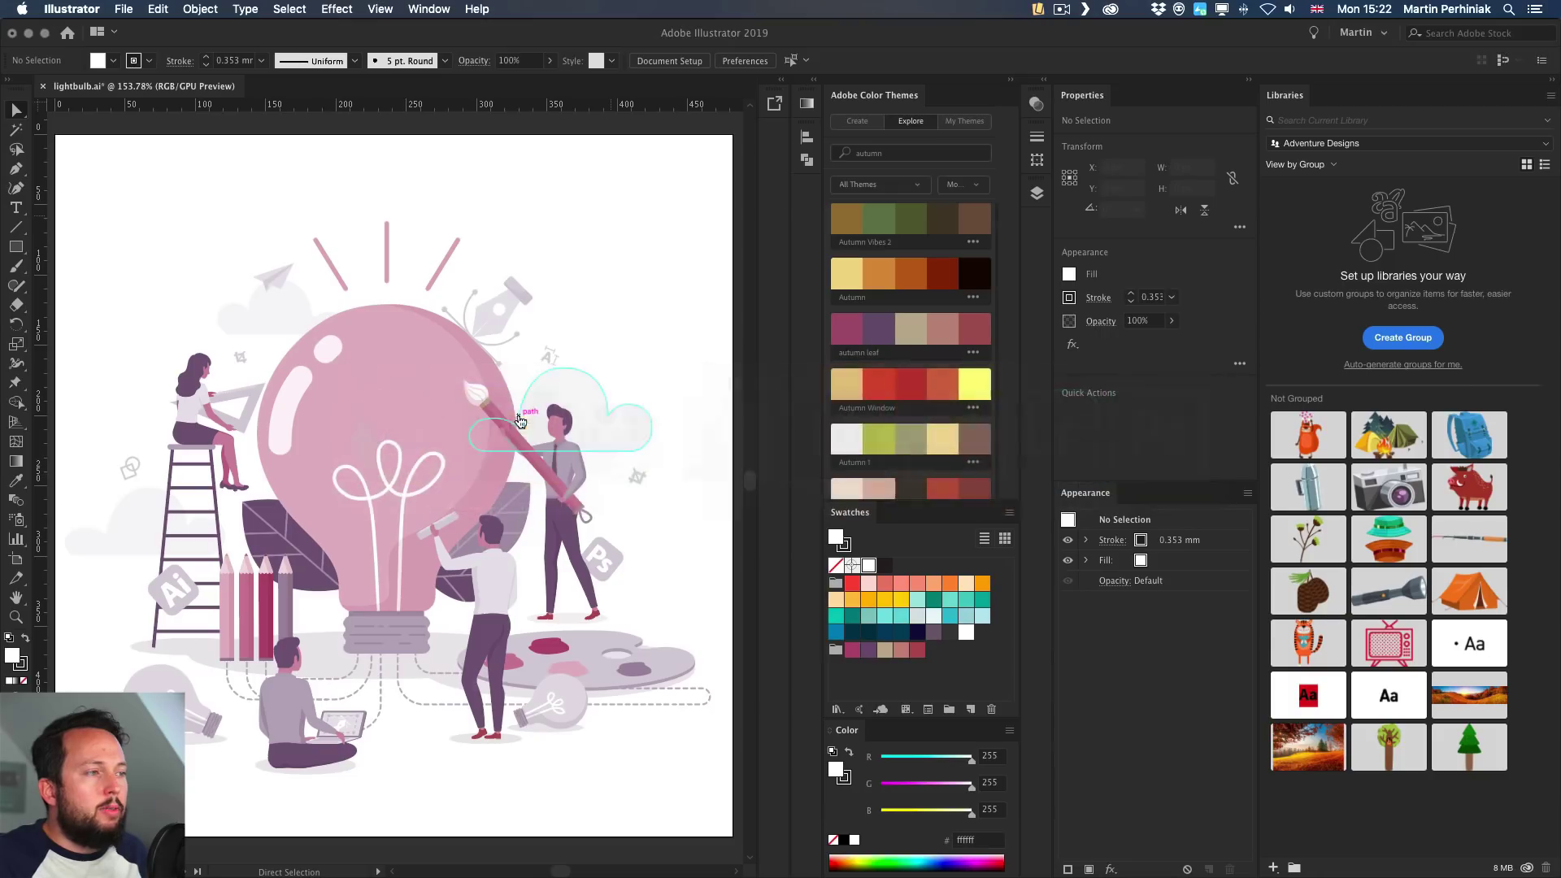
pyautogui.click(1376, 146)
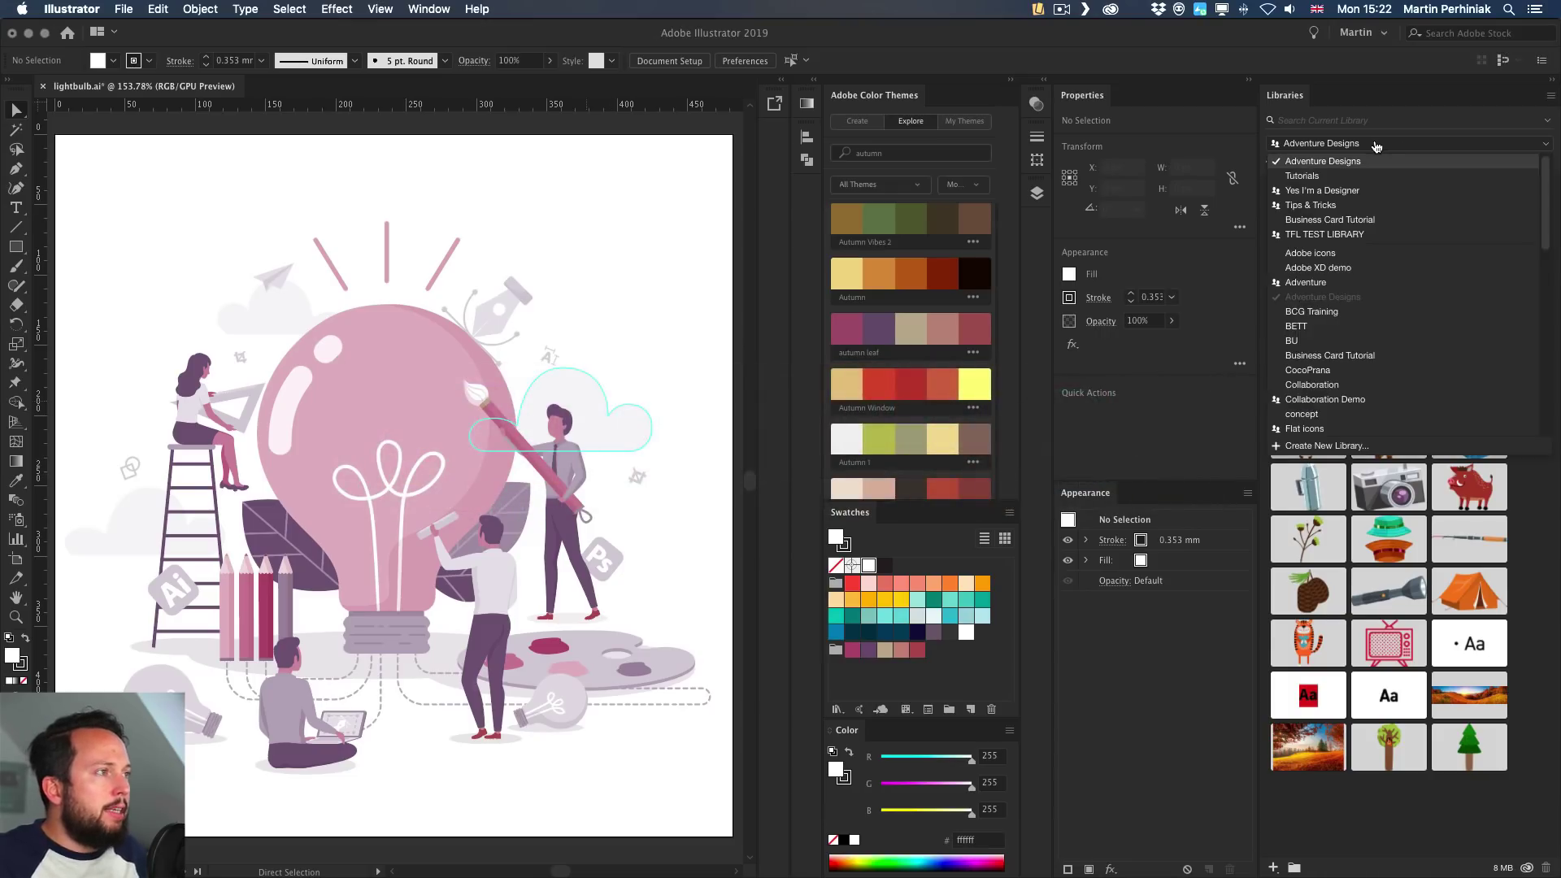
pyautogui.click(1302, 177)
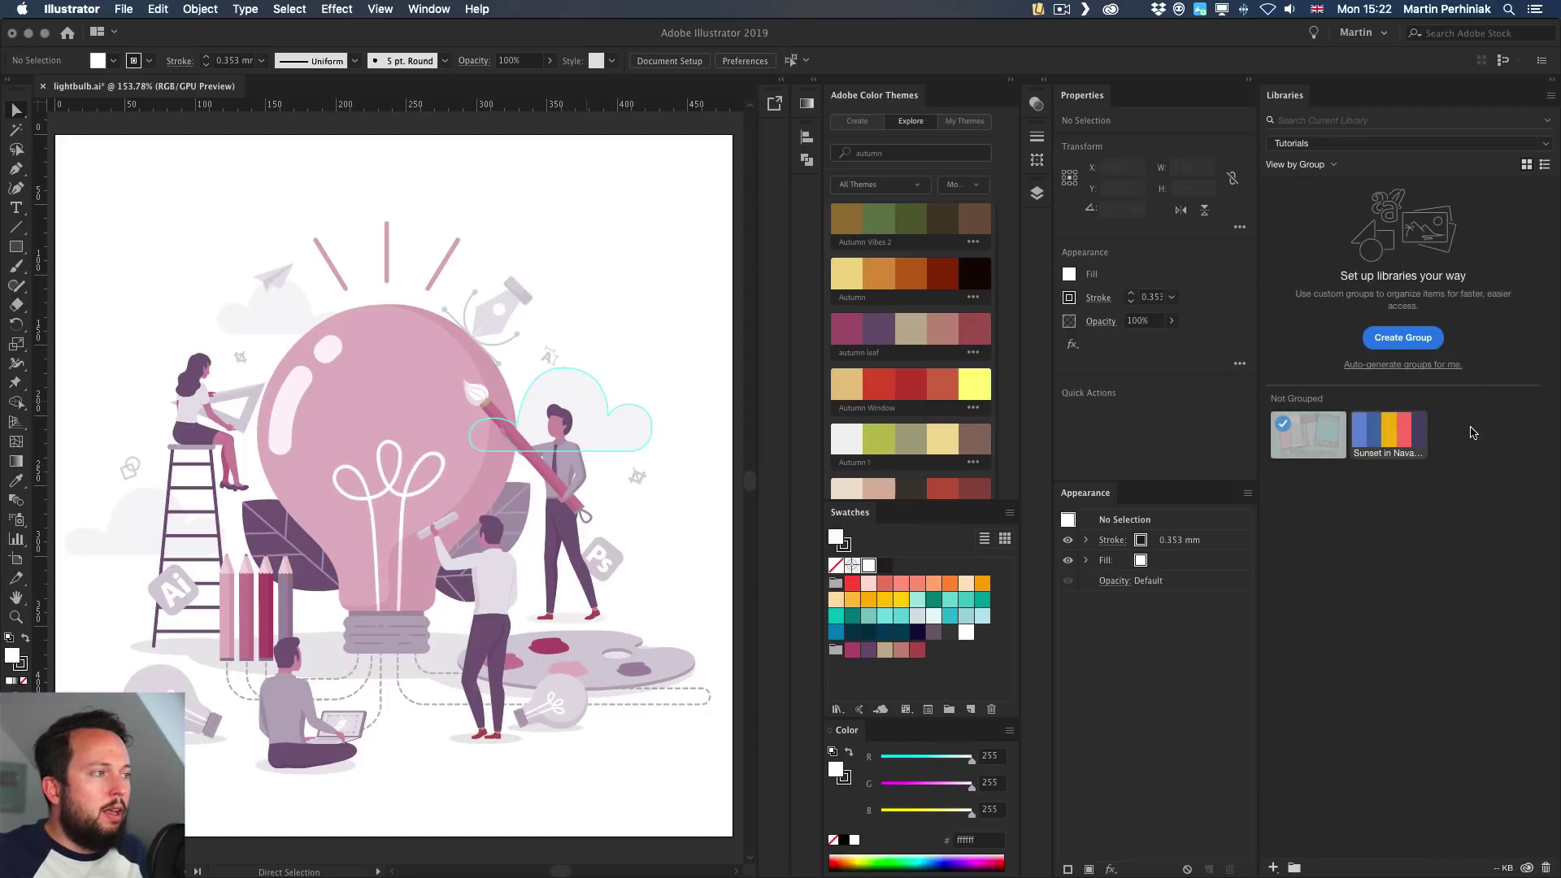
pyautogui.rightClick(1395, 439)
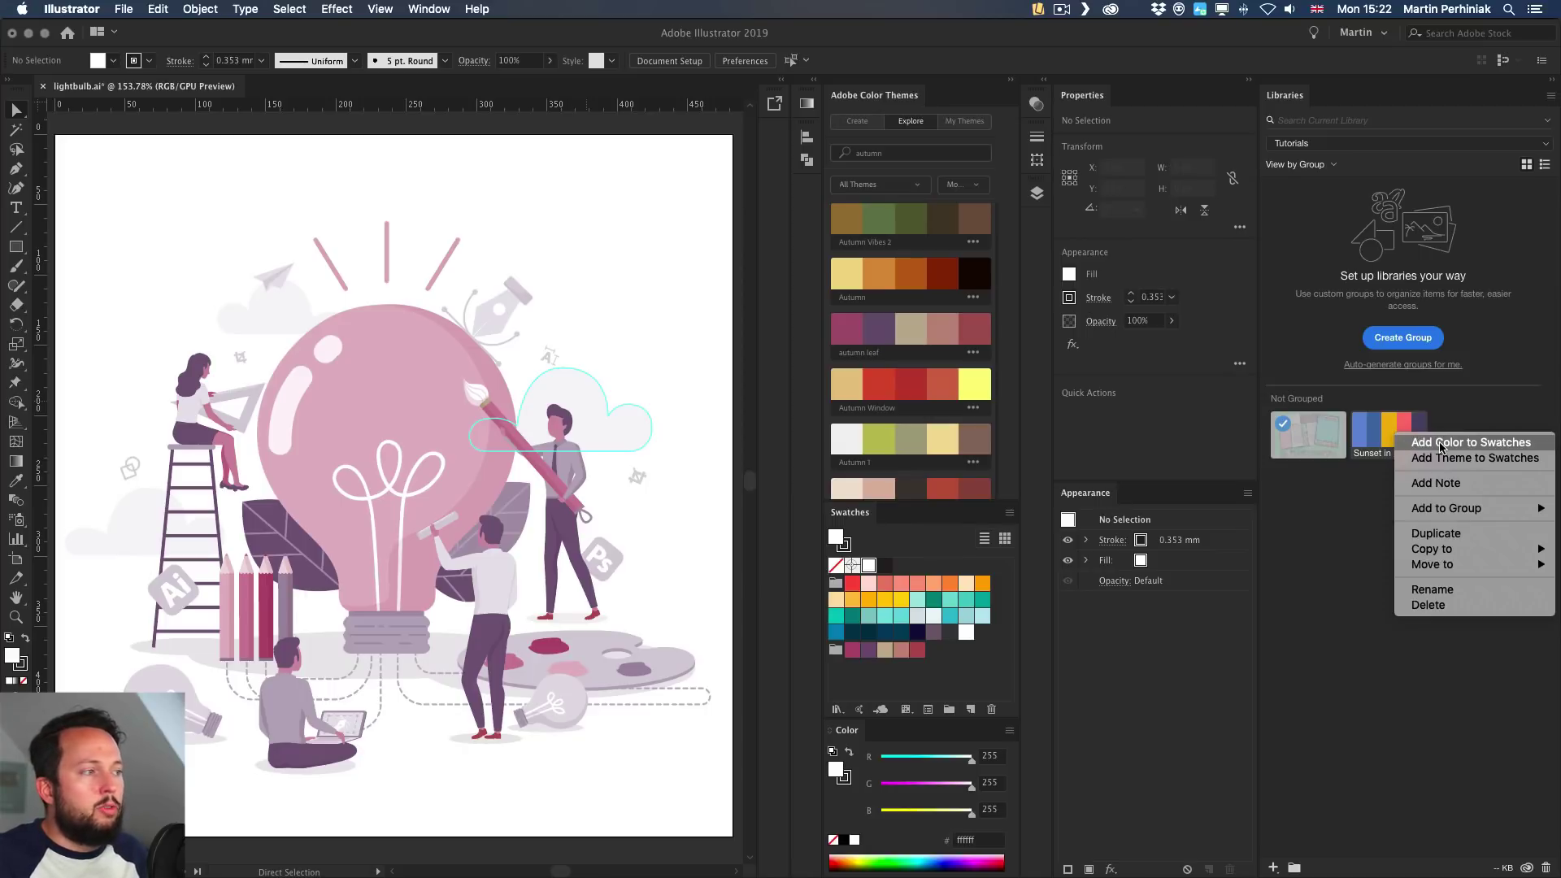
pyautogui.click(1477, 460)
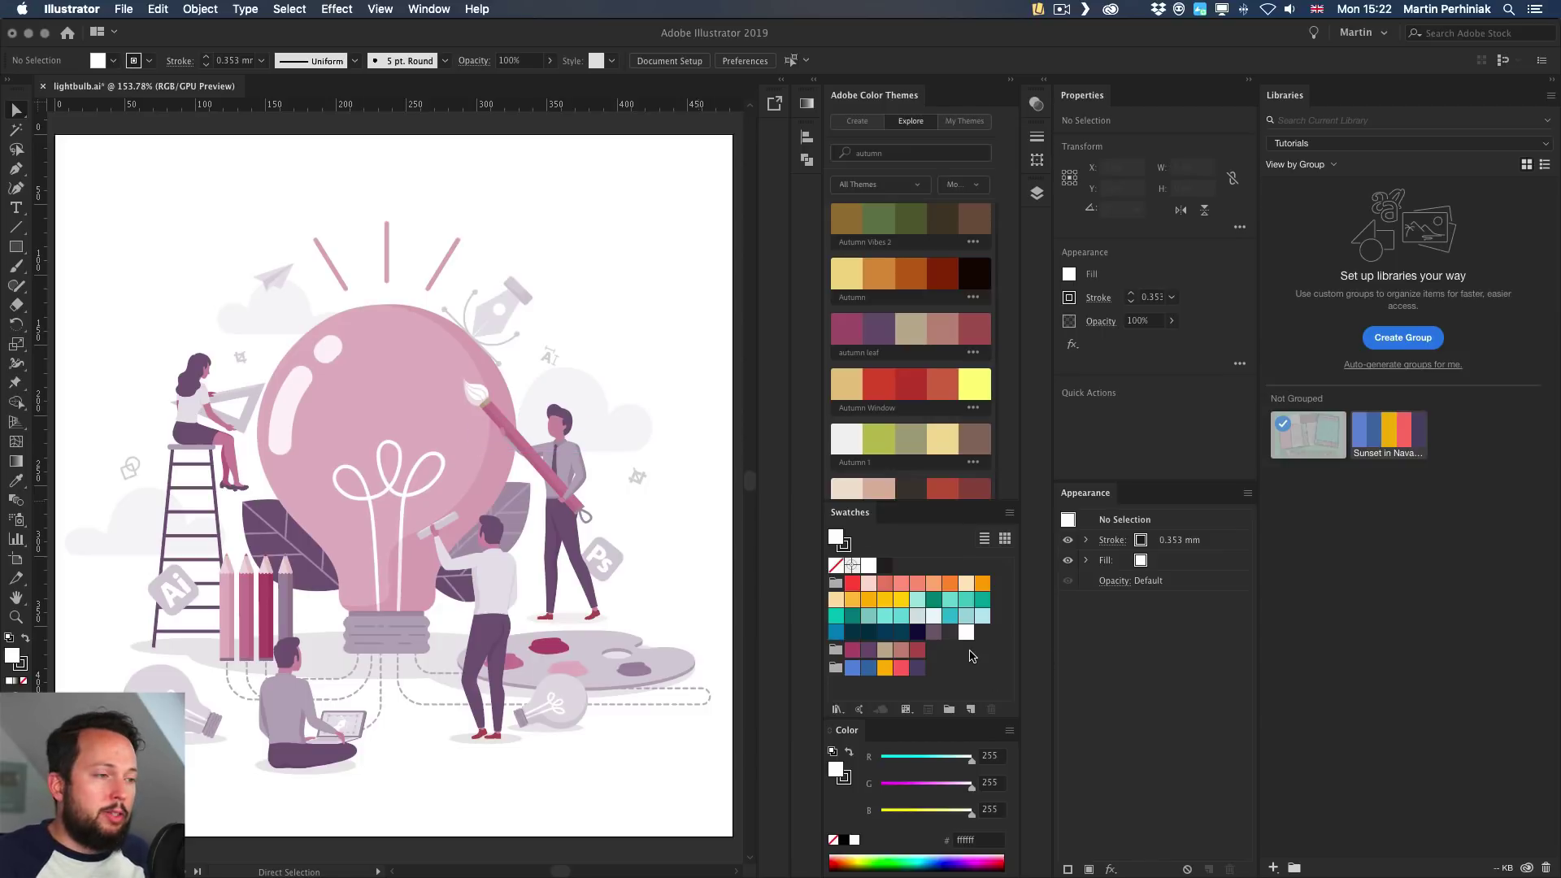
# Select the whole lightbulb illustration and apply the Sunset in Navajo land color group in Recolor Artwork
pyautogui.click(382, 521)
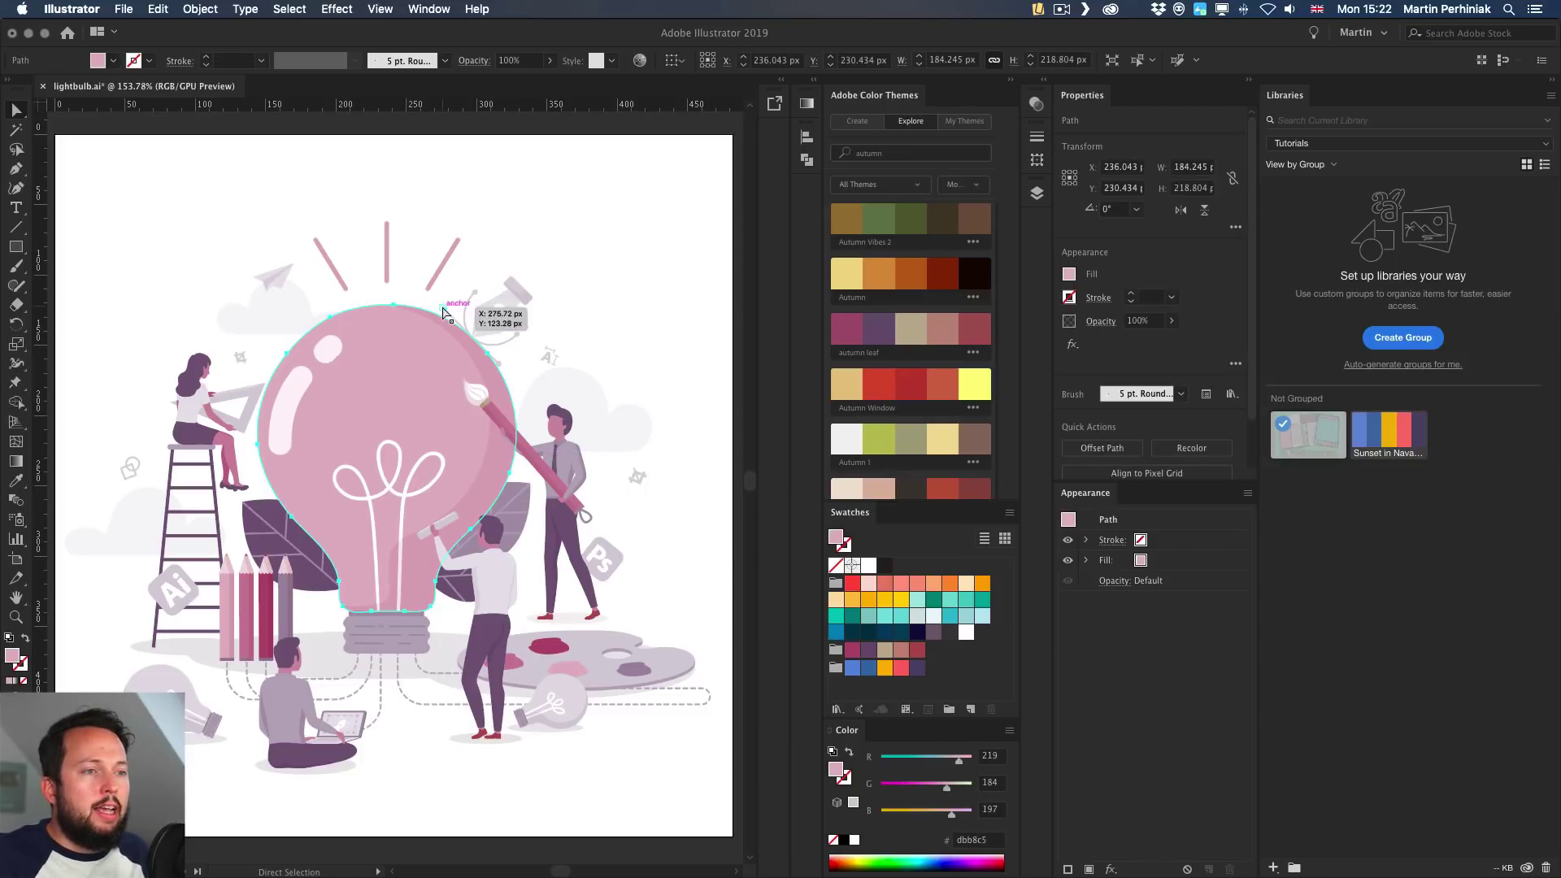
pyautogui.click(640, 249)
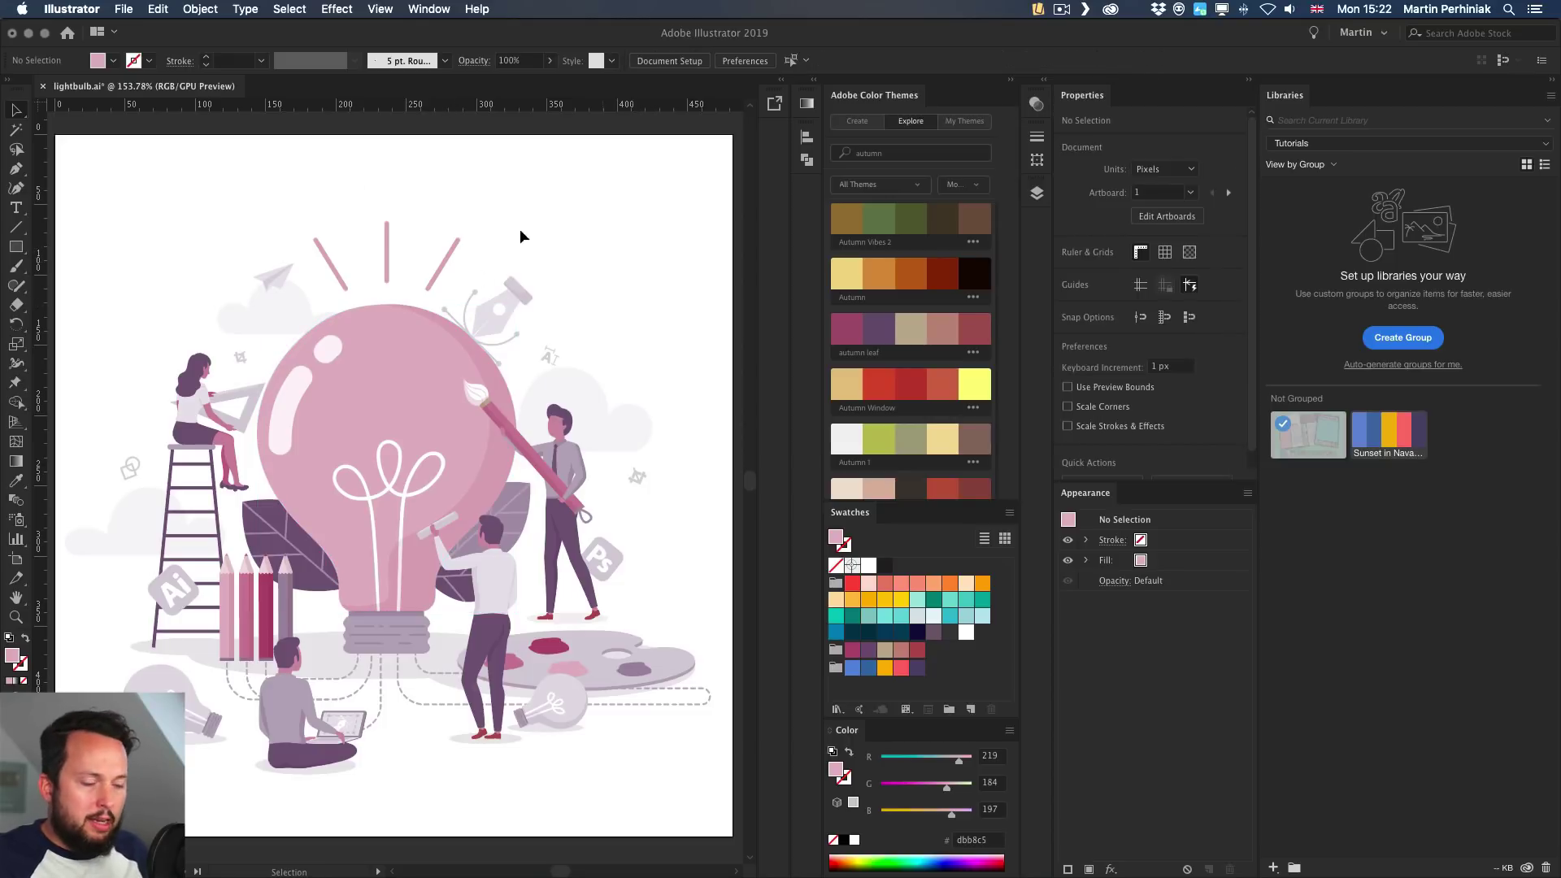
pyautogui.moveTo(90, 161); pyautogui.dragTo(711, 771)
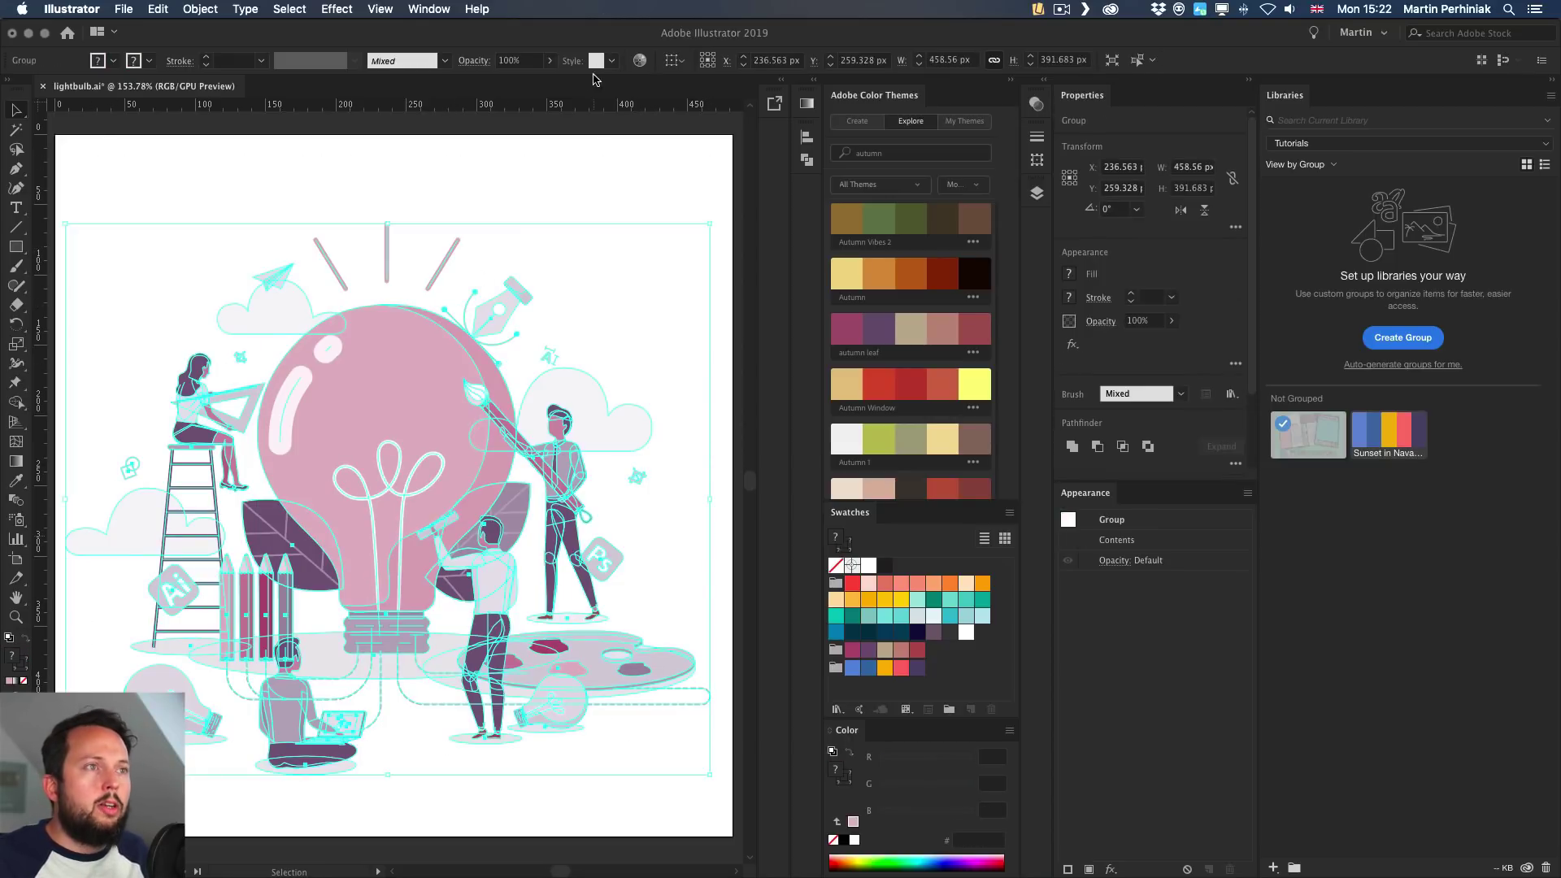
pyautogui.click(640, 60)
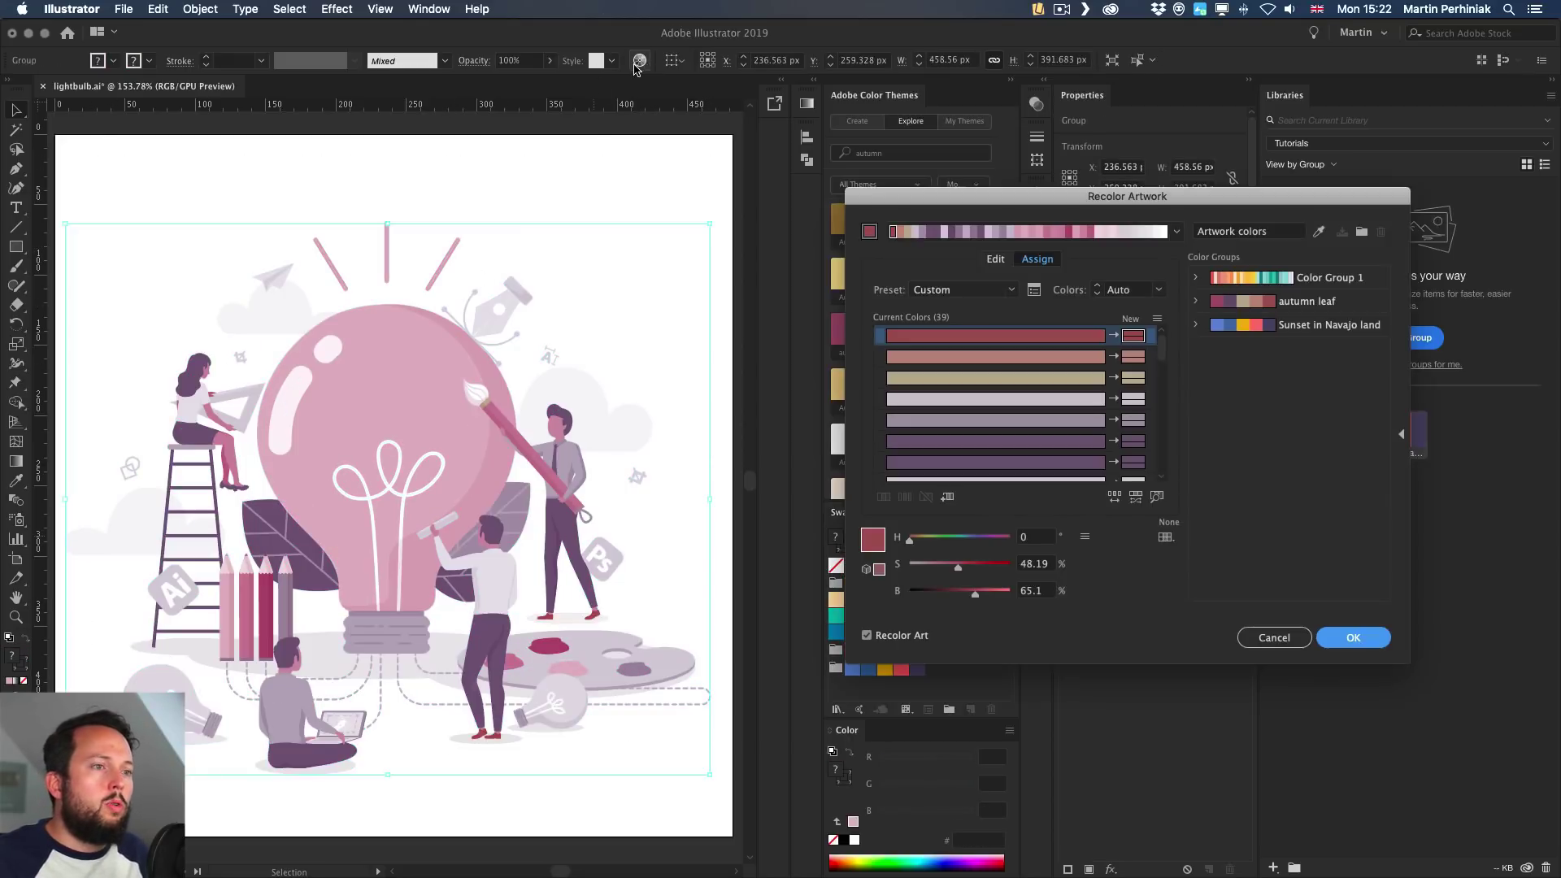
pyautogui.click(1301, 327)
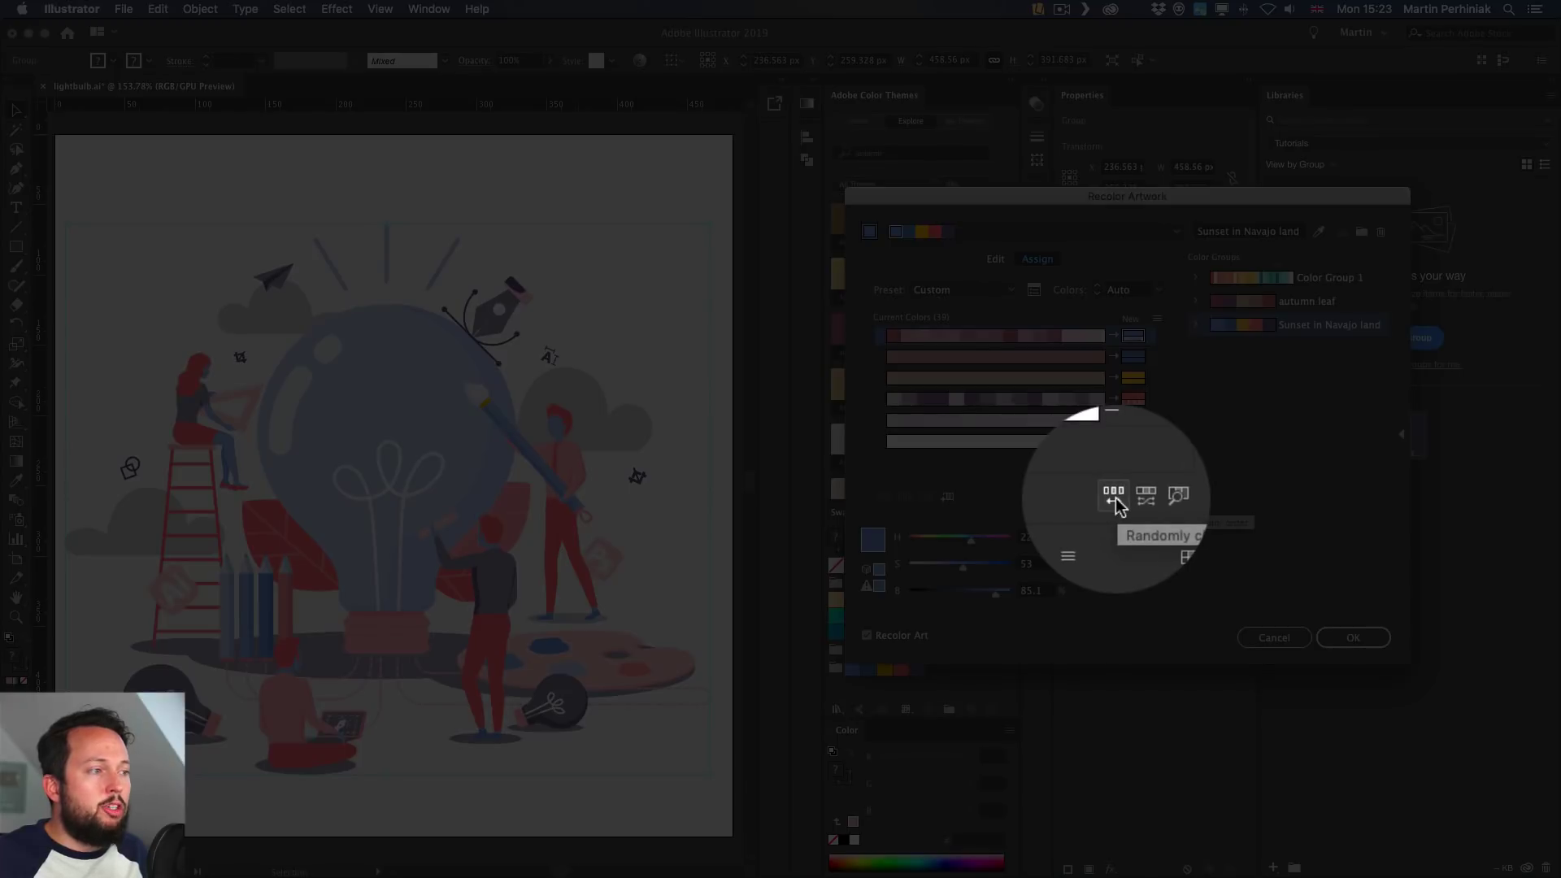
# Randomly change the color order until the bulb is light blue with yellow clouds and dark purple leaves
pyautogui.click(1114, 498)
pyautogui.click(1114, 498)
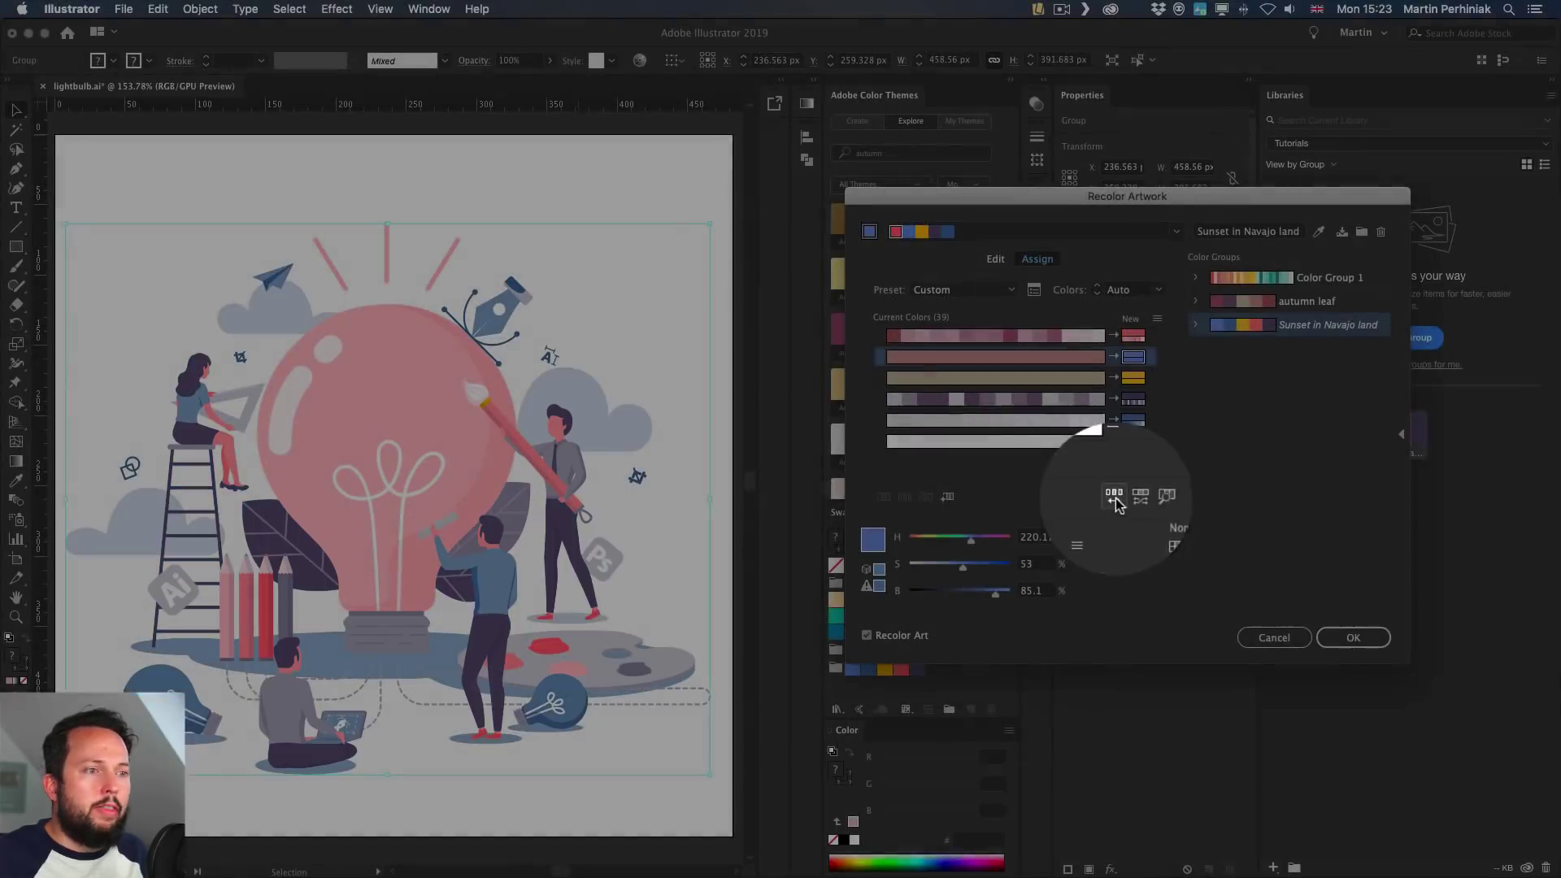
pyautogui.click(1114, 498)
pyautogui.click(1114, 498)
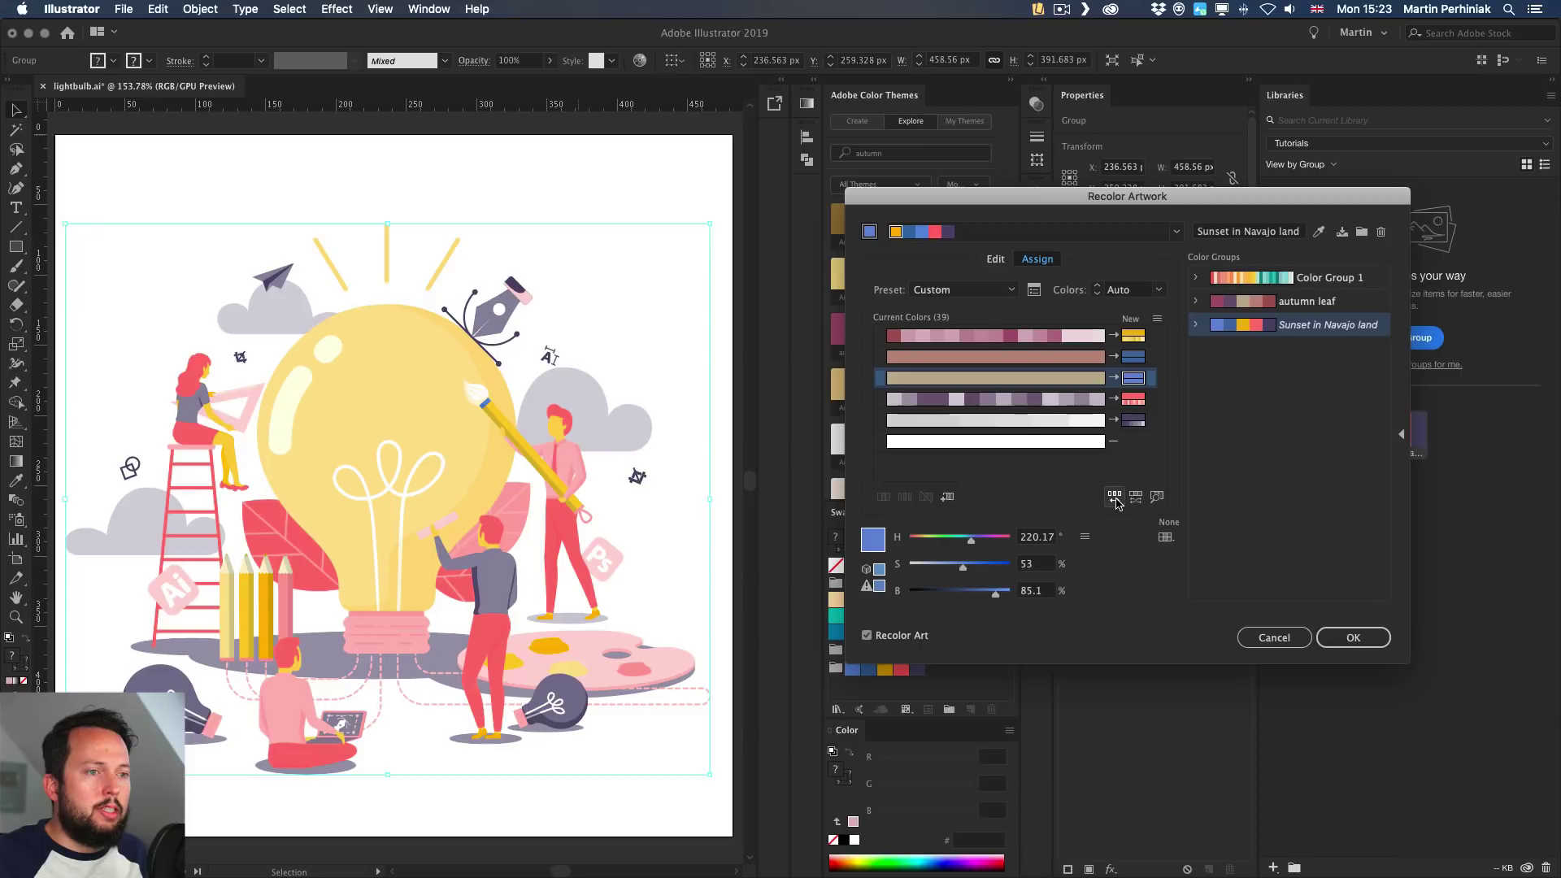
pyautogui.click(1114, 498)
pyautogui.click(1114, 498)
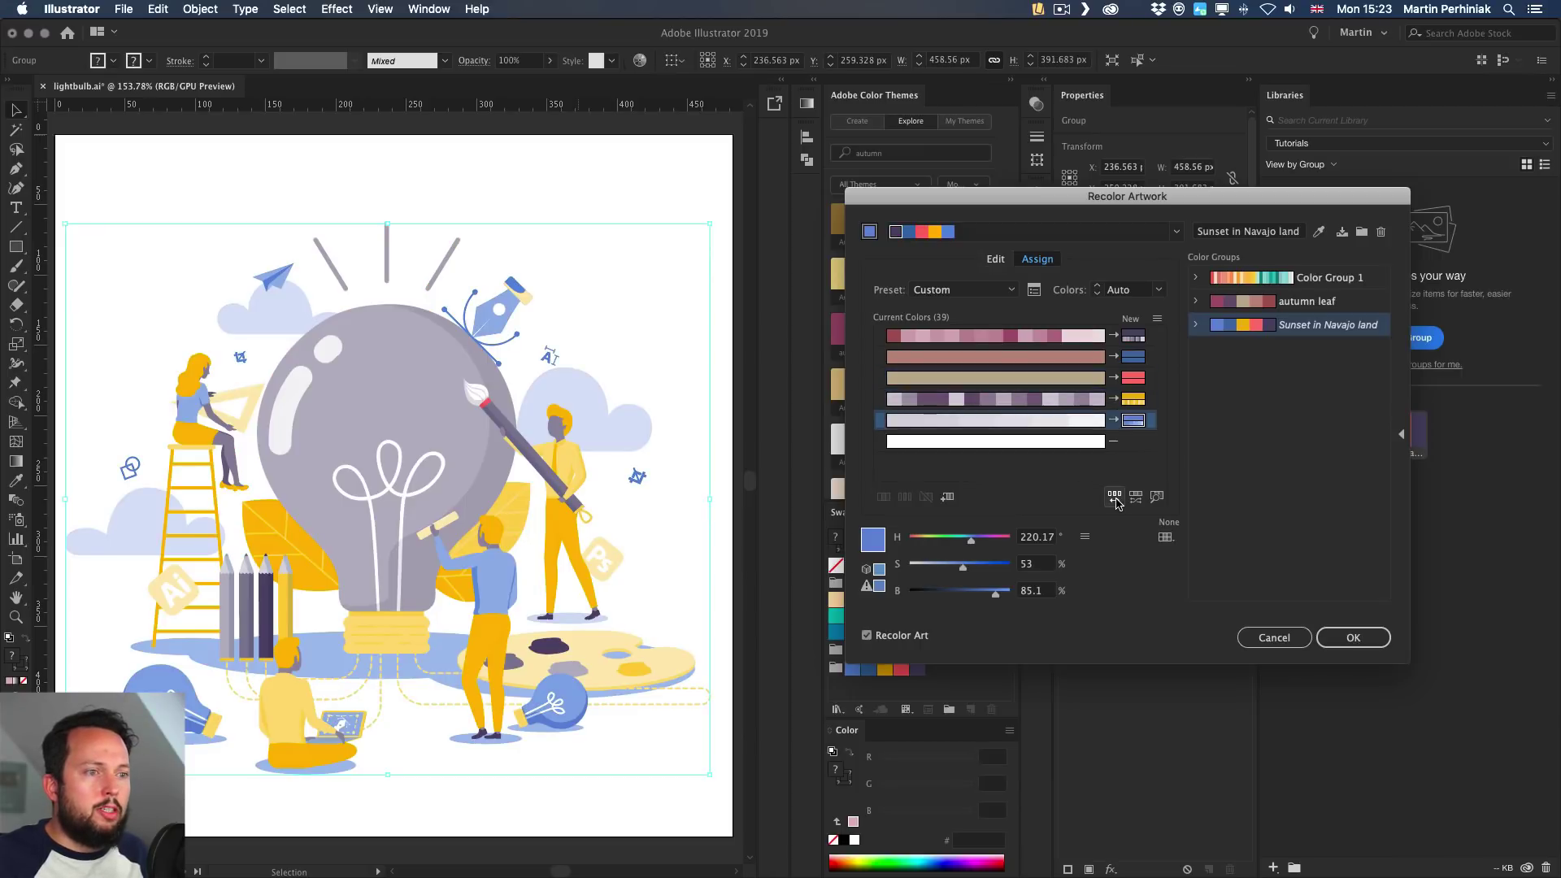
pyautogui.click(1114, 498)
pyautogui.click(1114, 498)
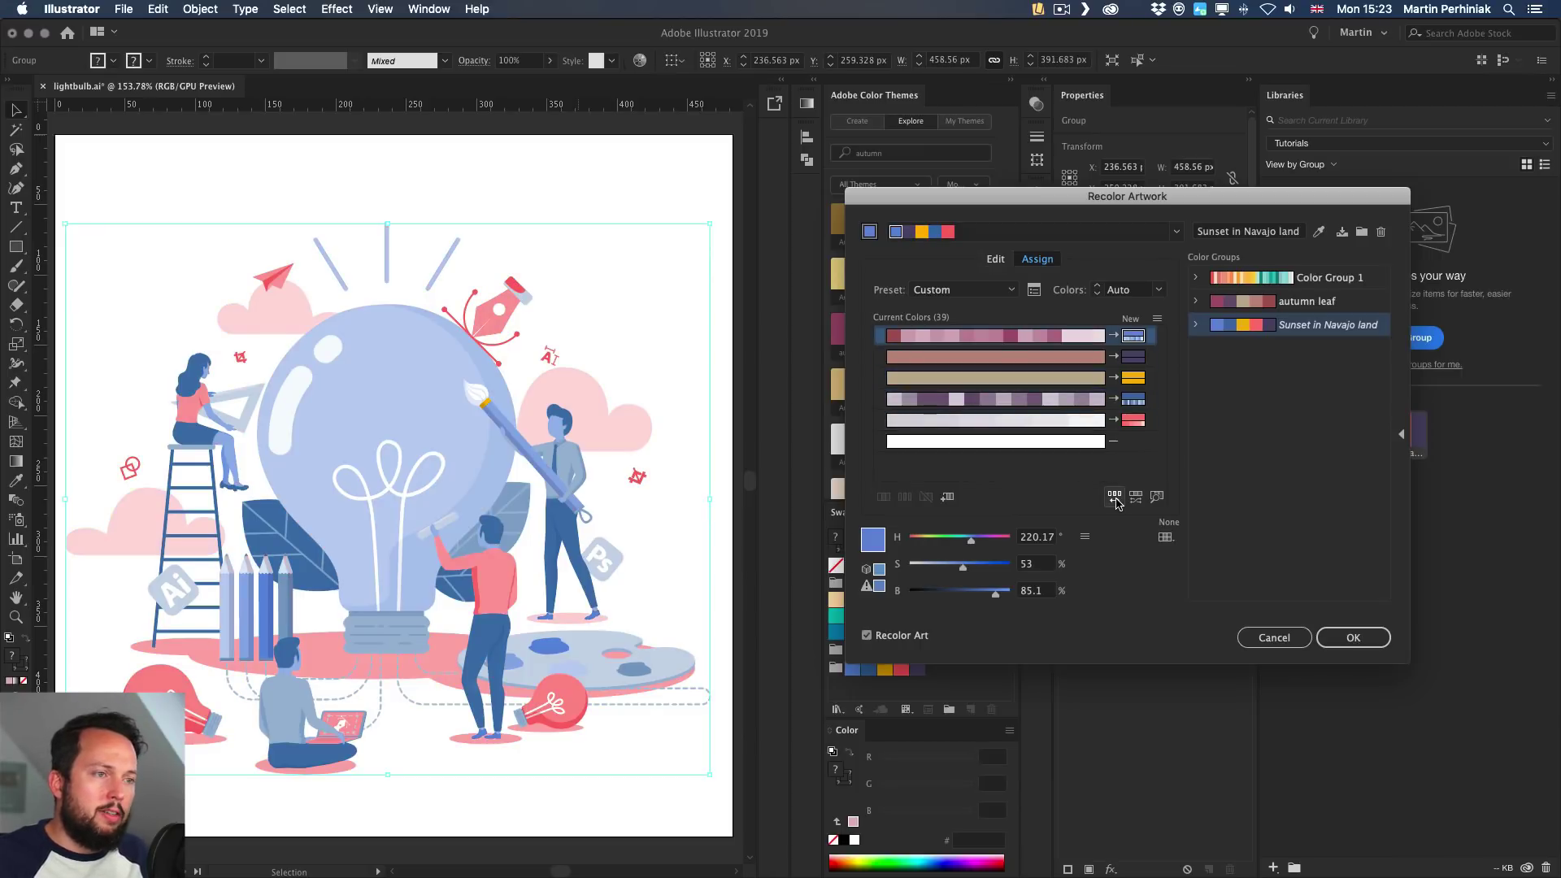
pyautogui.click(1114, 497)
pyautogui.click(1114, 497)
pyautogui.click(1114, 498)
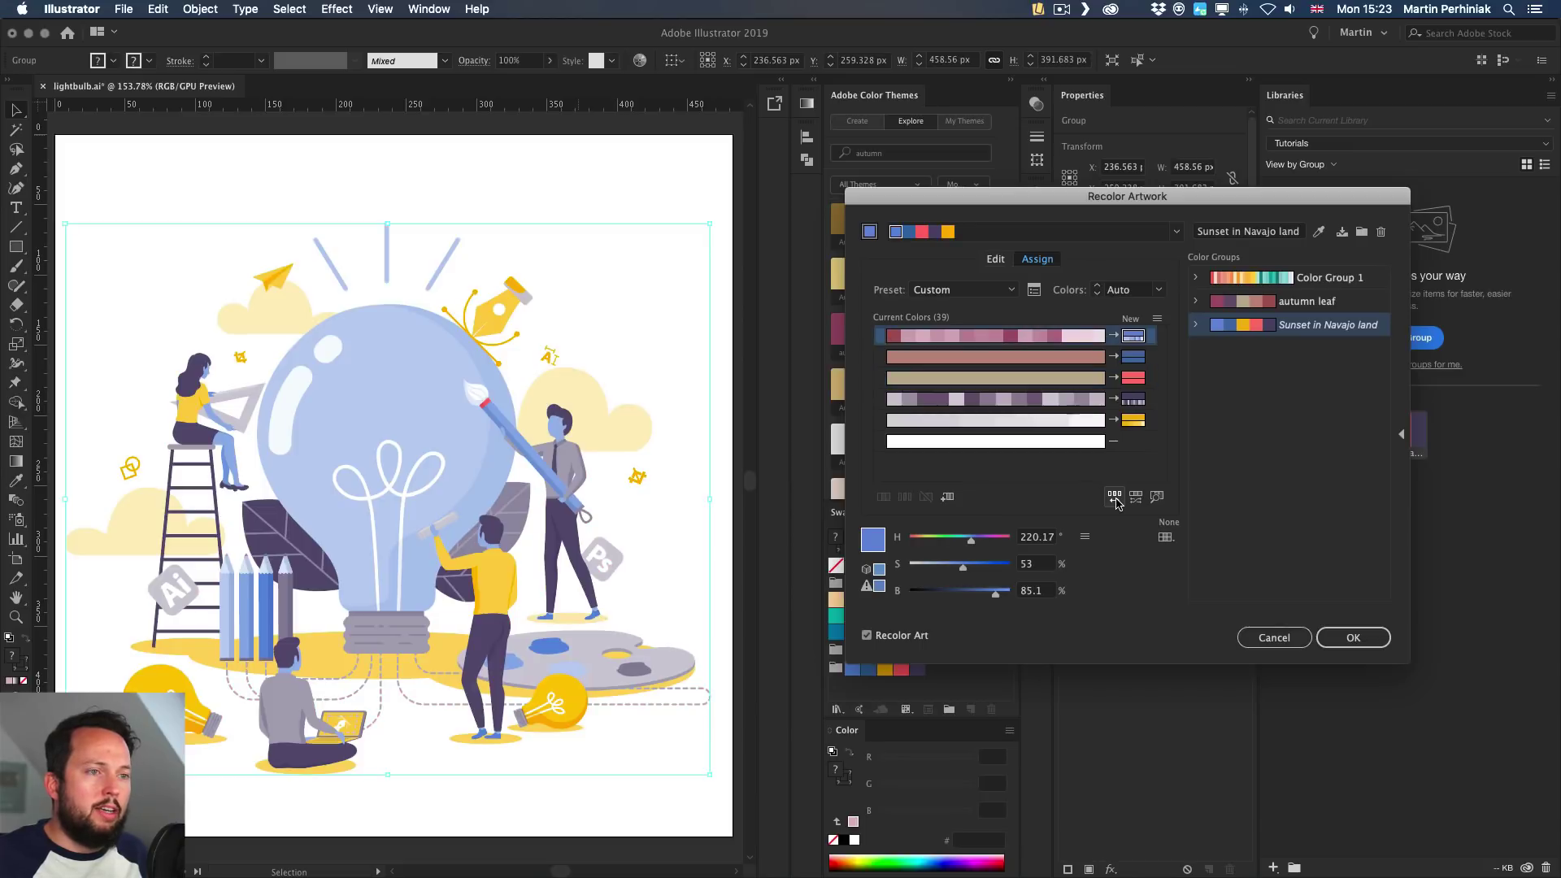
# Apply the recoloring, save the changes to the Sunset in Navajo land swatch group, and deselect the artwork
pyautogui.click(1366, 639)
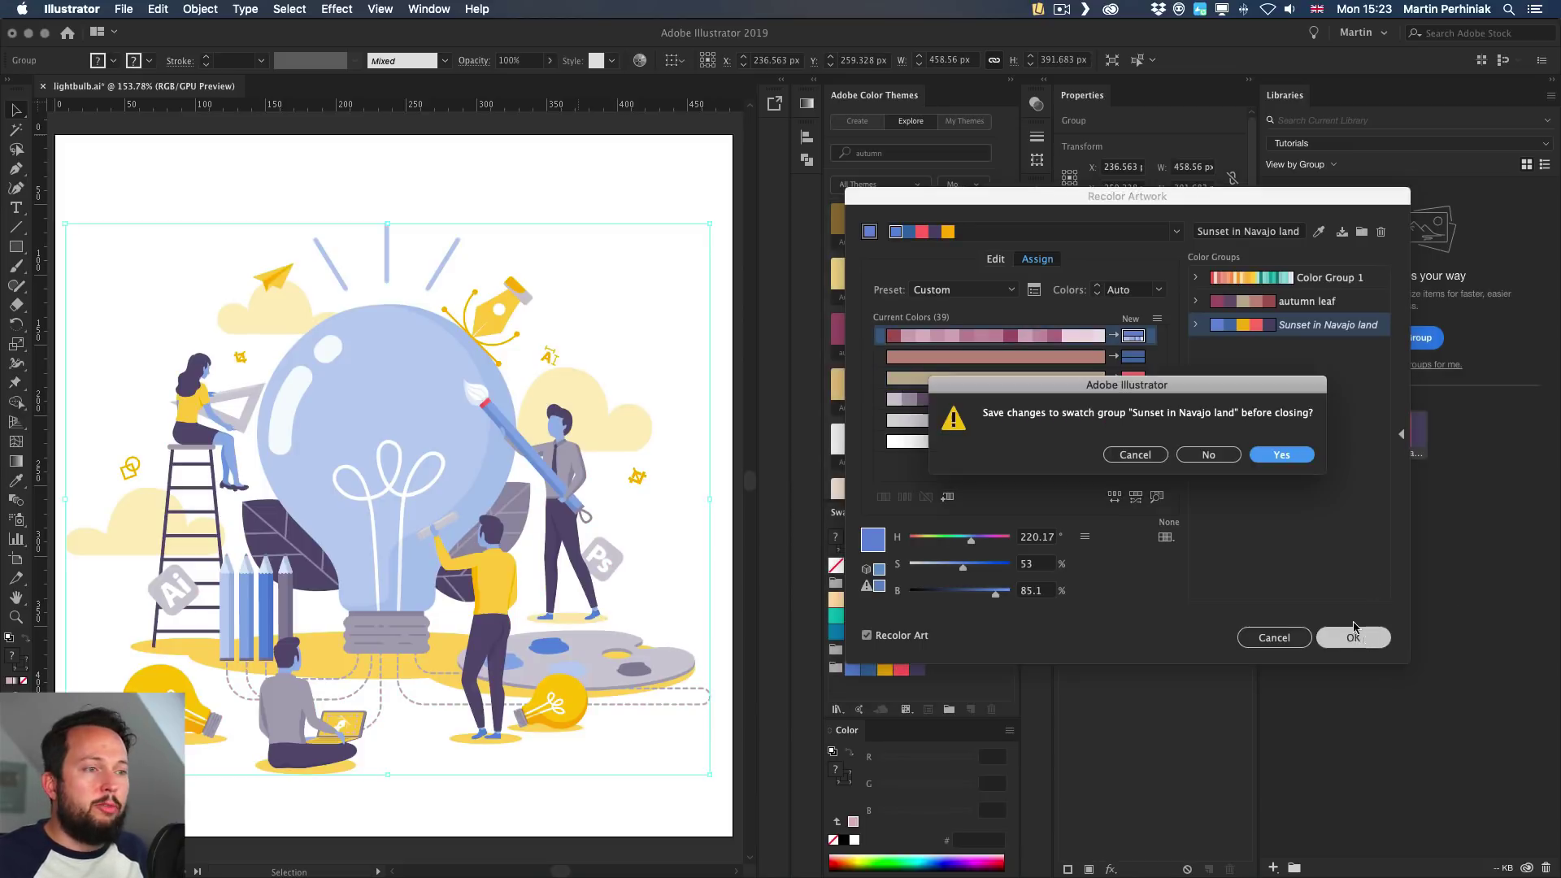
pyautogui.click(1278, 457)
pyautogui.click(516, 172)
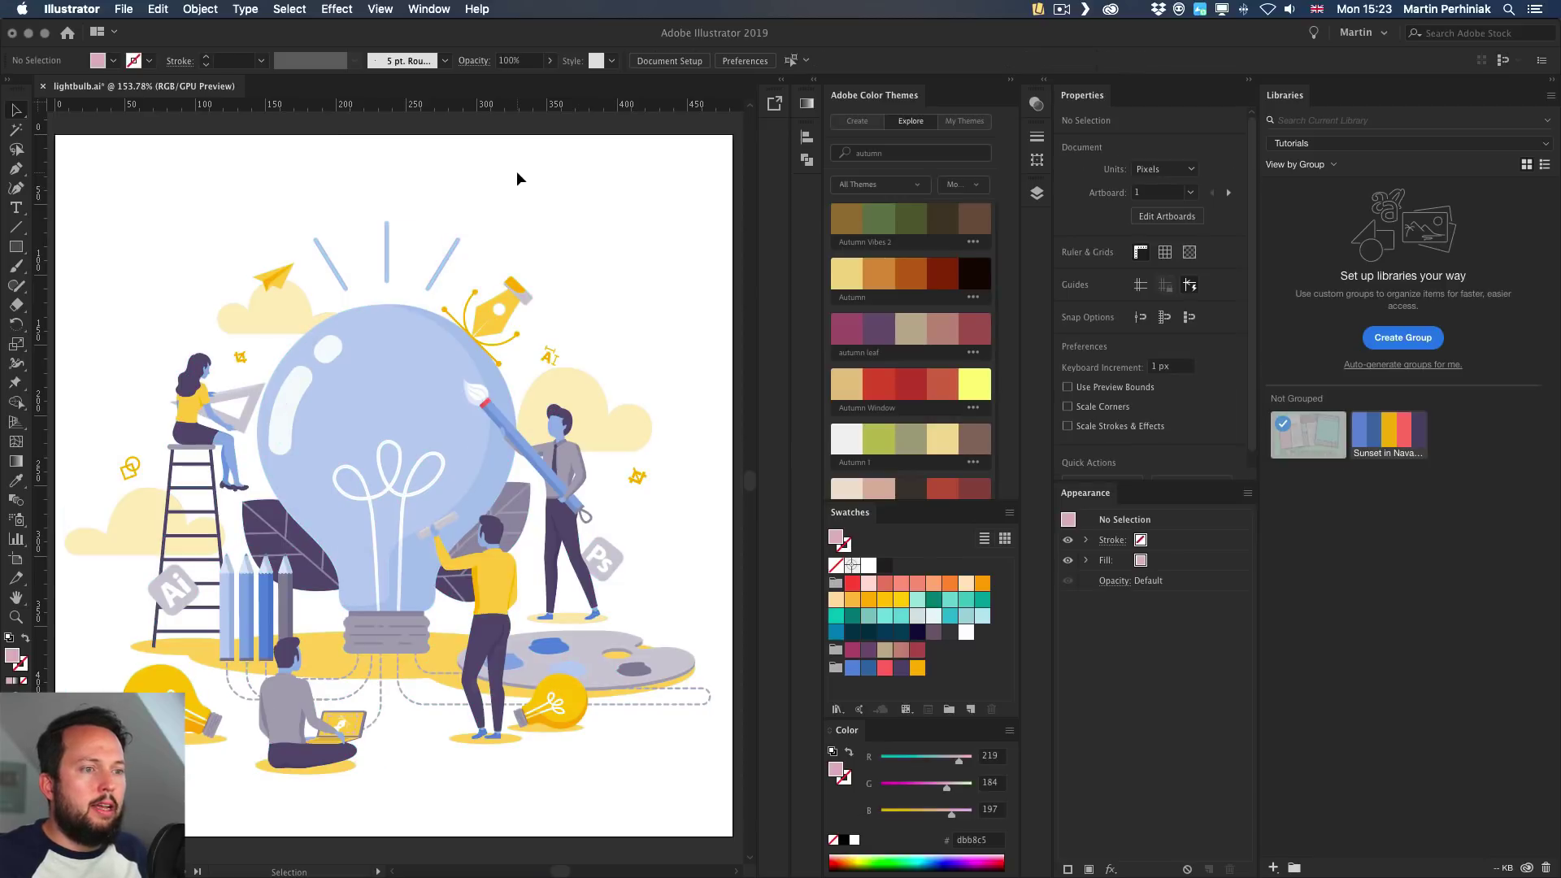
# Compare the recolored lightbulb illustration with the pink version on the neighbouring artboard
pyautogui.press('super+minus')
pyautogui.press('super+minus')
pyautogui.press('super+minus')
pyautogui.press('z')
pyautogui.hscroll(10, 377, 209)
pyautogui.scroll(-5, 376, 209)
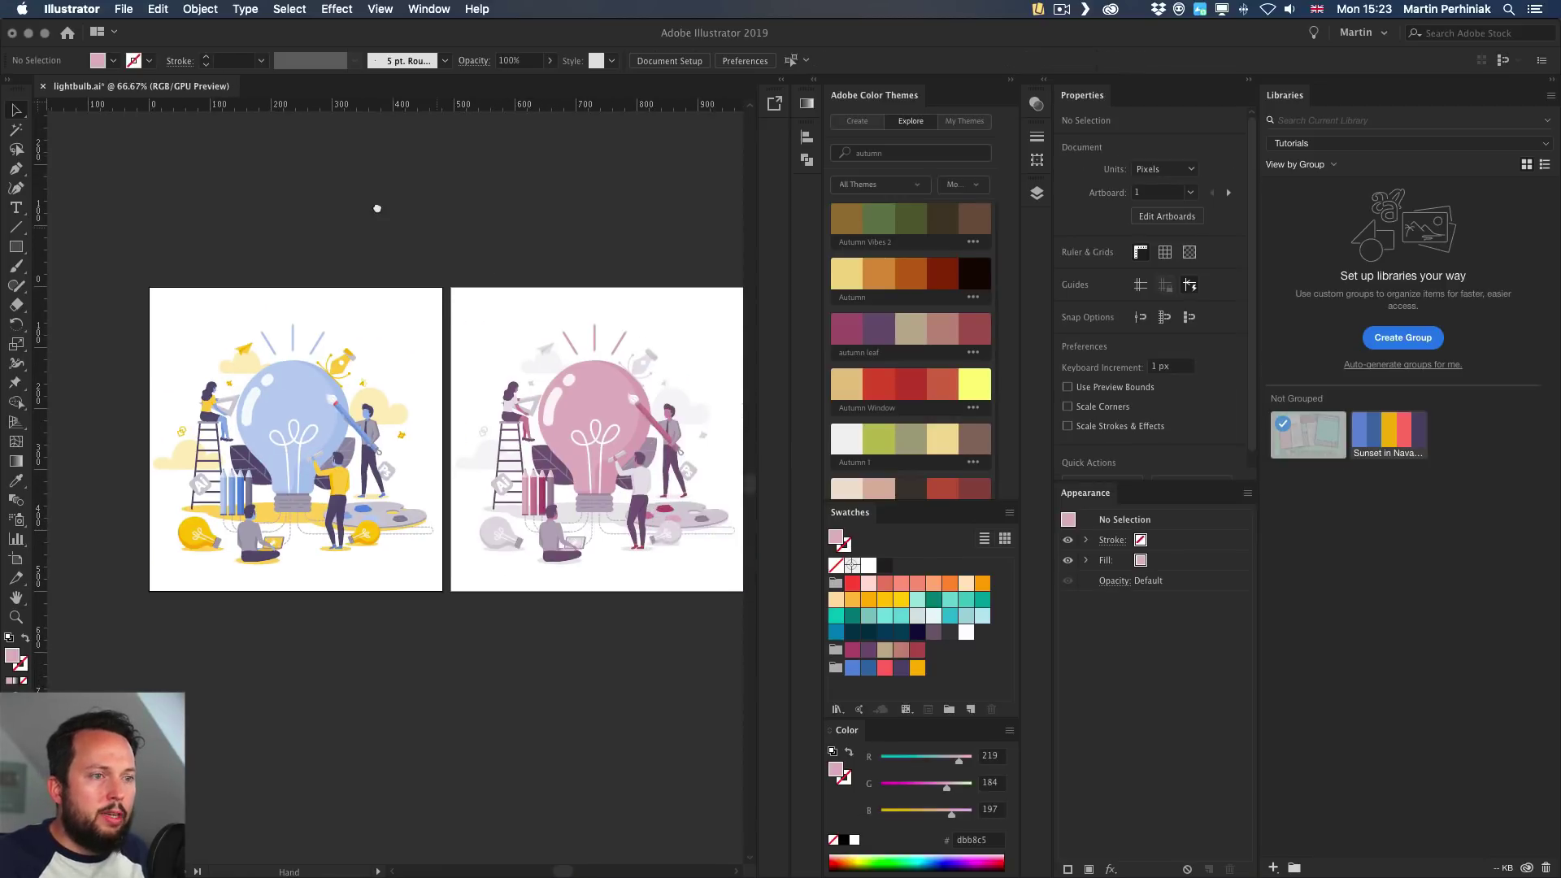
pyautogui.scroll(3, 385, 322)
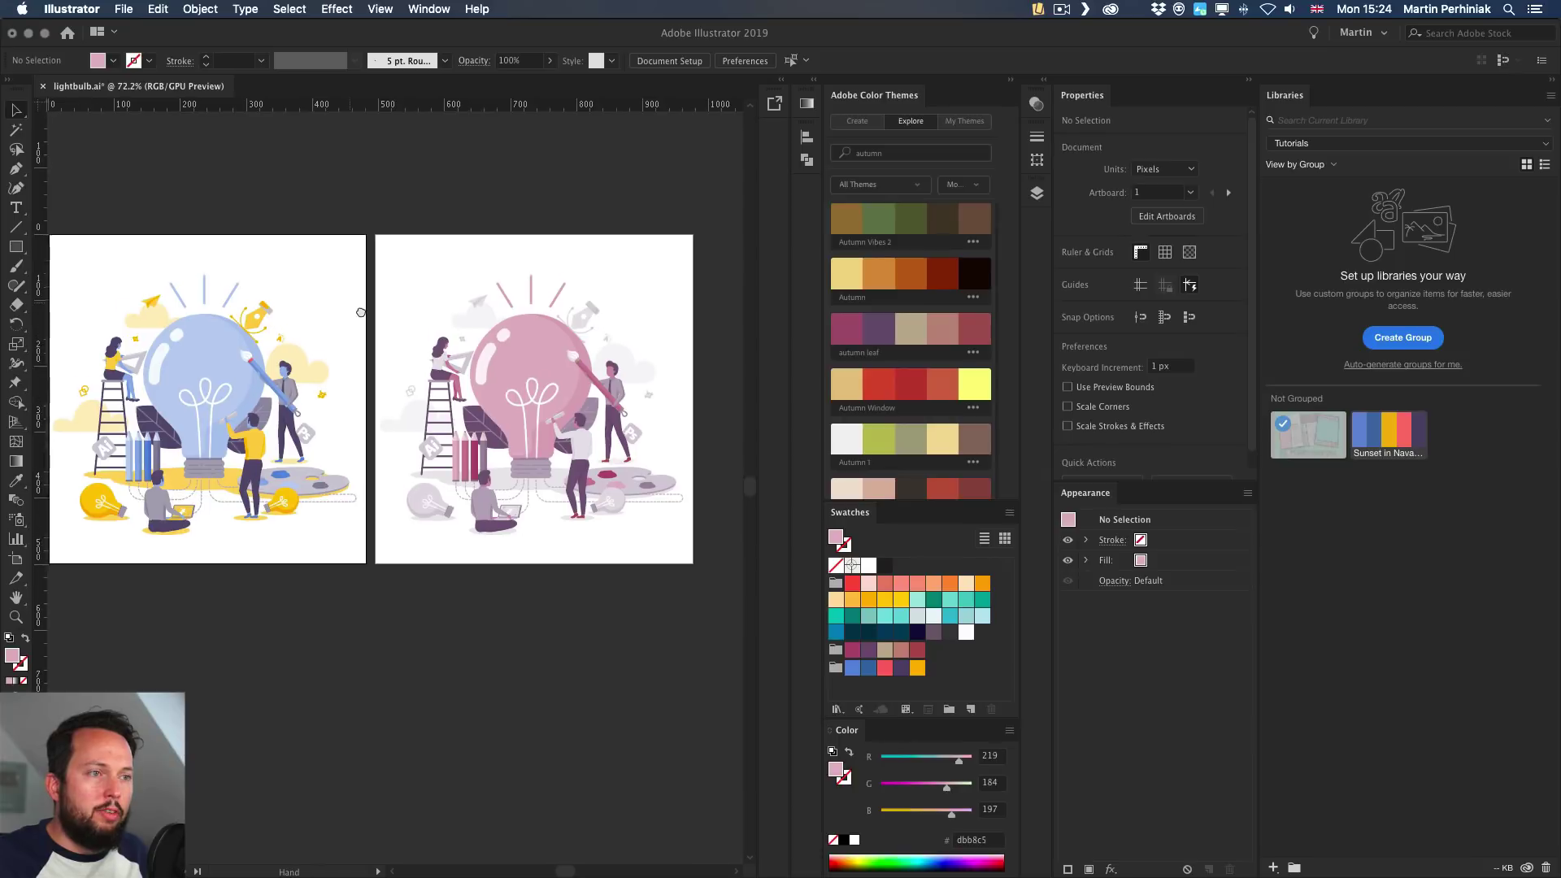
pyautogui.hscroll(-2, 366, 321)
pyautogui.press('v')
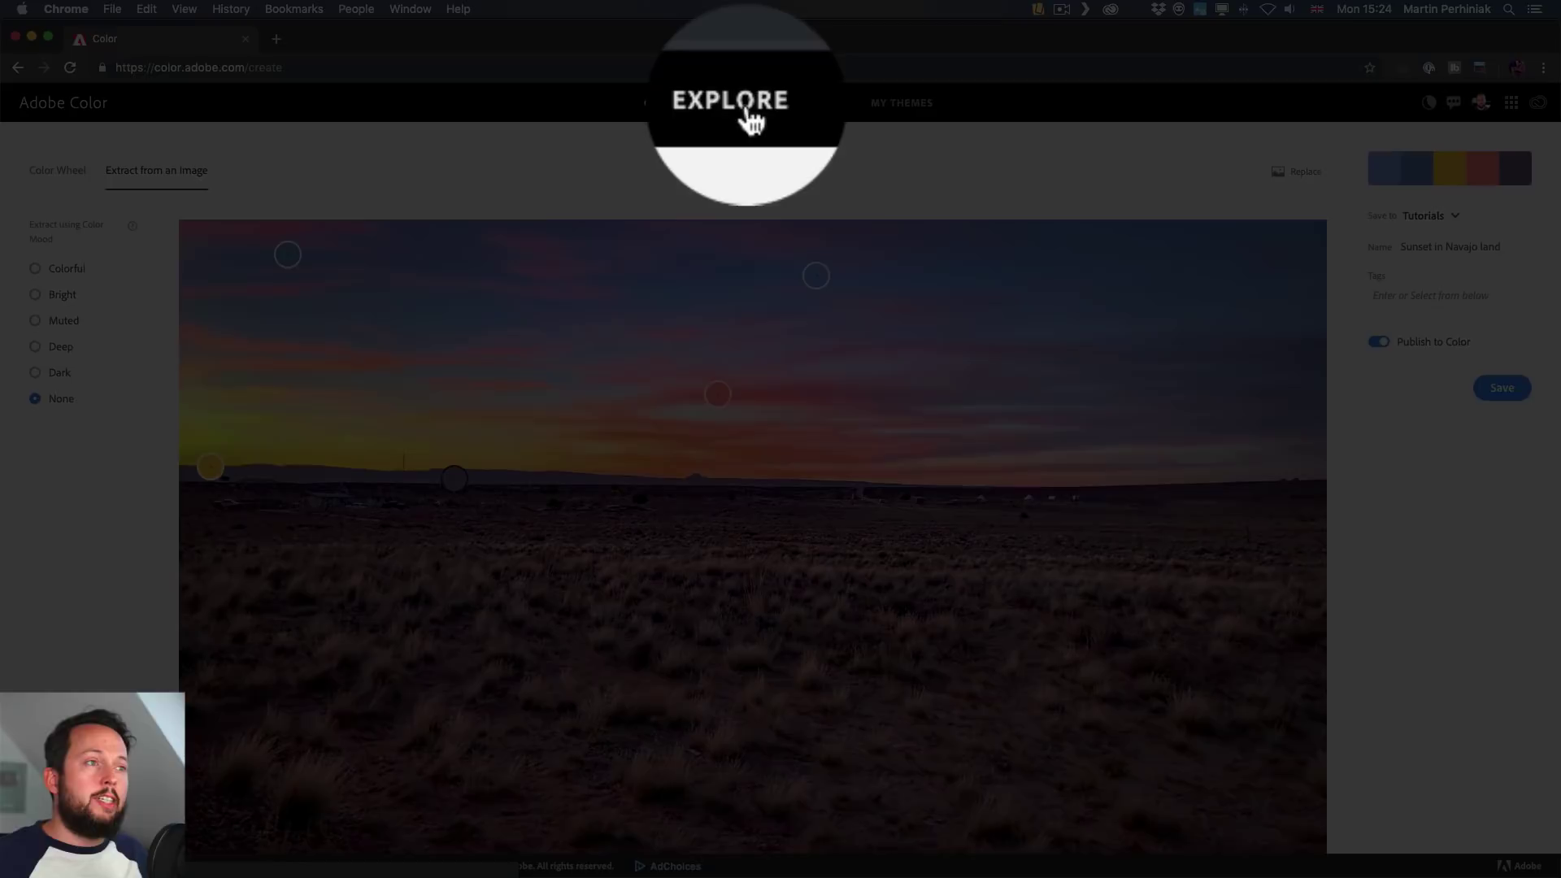
# Switch to Adobe Color in Chrome, open the Explore page and check the source options for filtering the themes
pyautogui.click(742, 104)
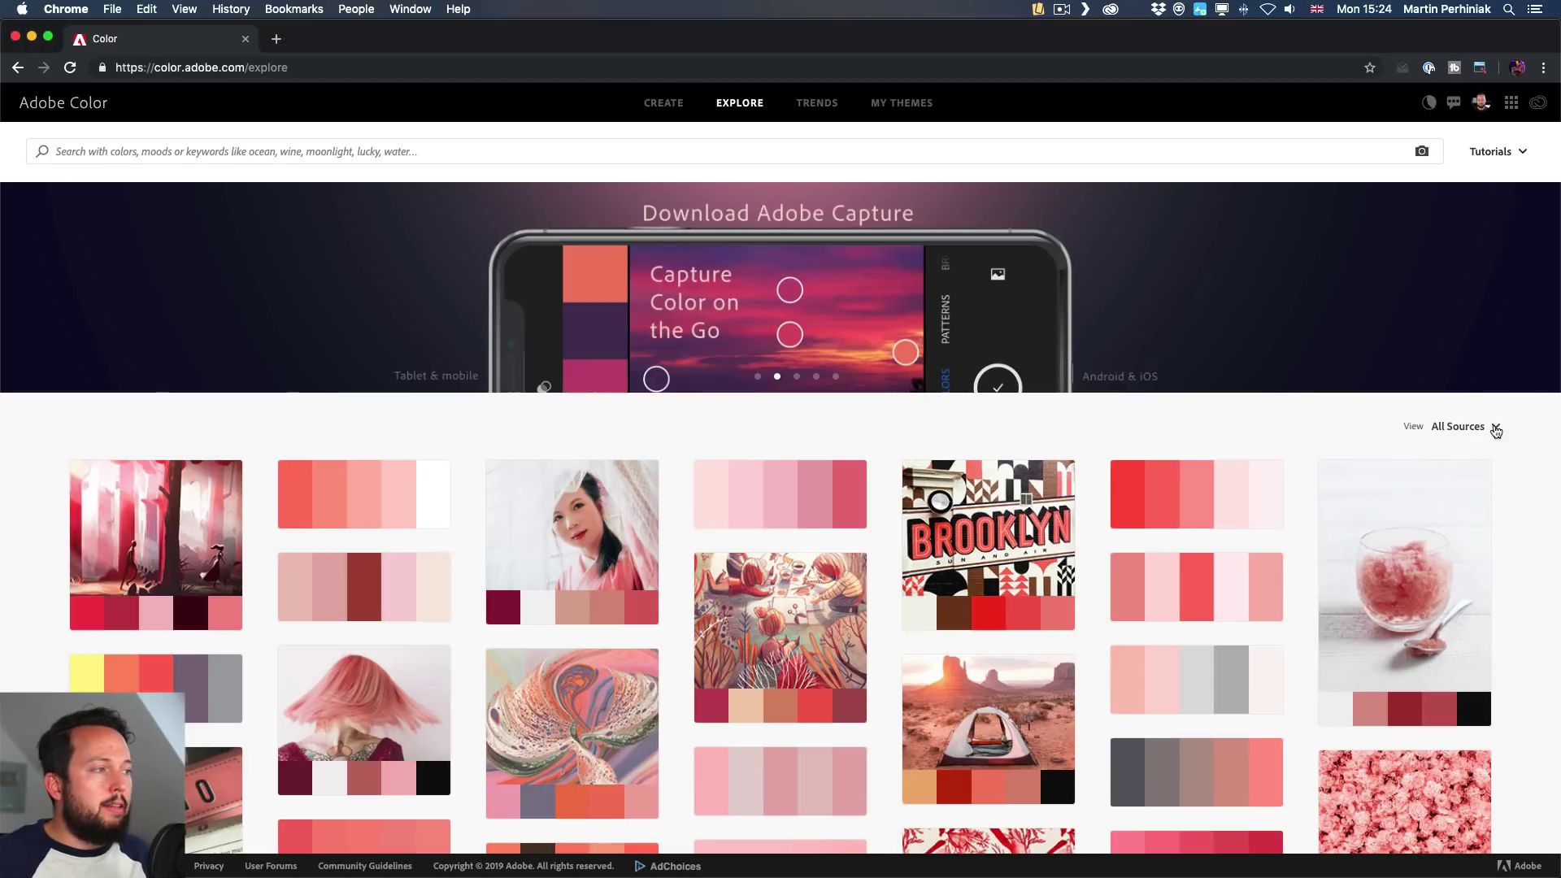
pyautogui.click(1497, 431)
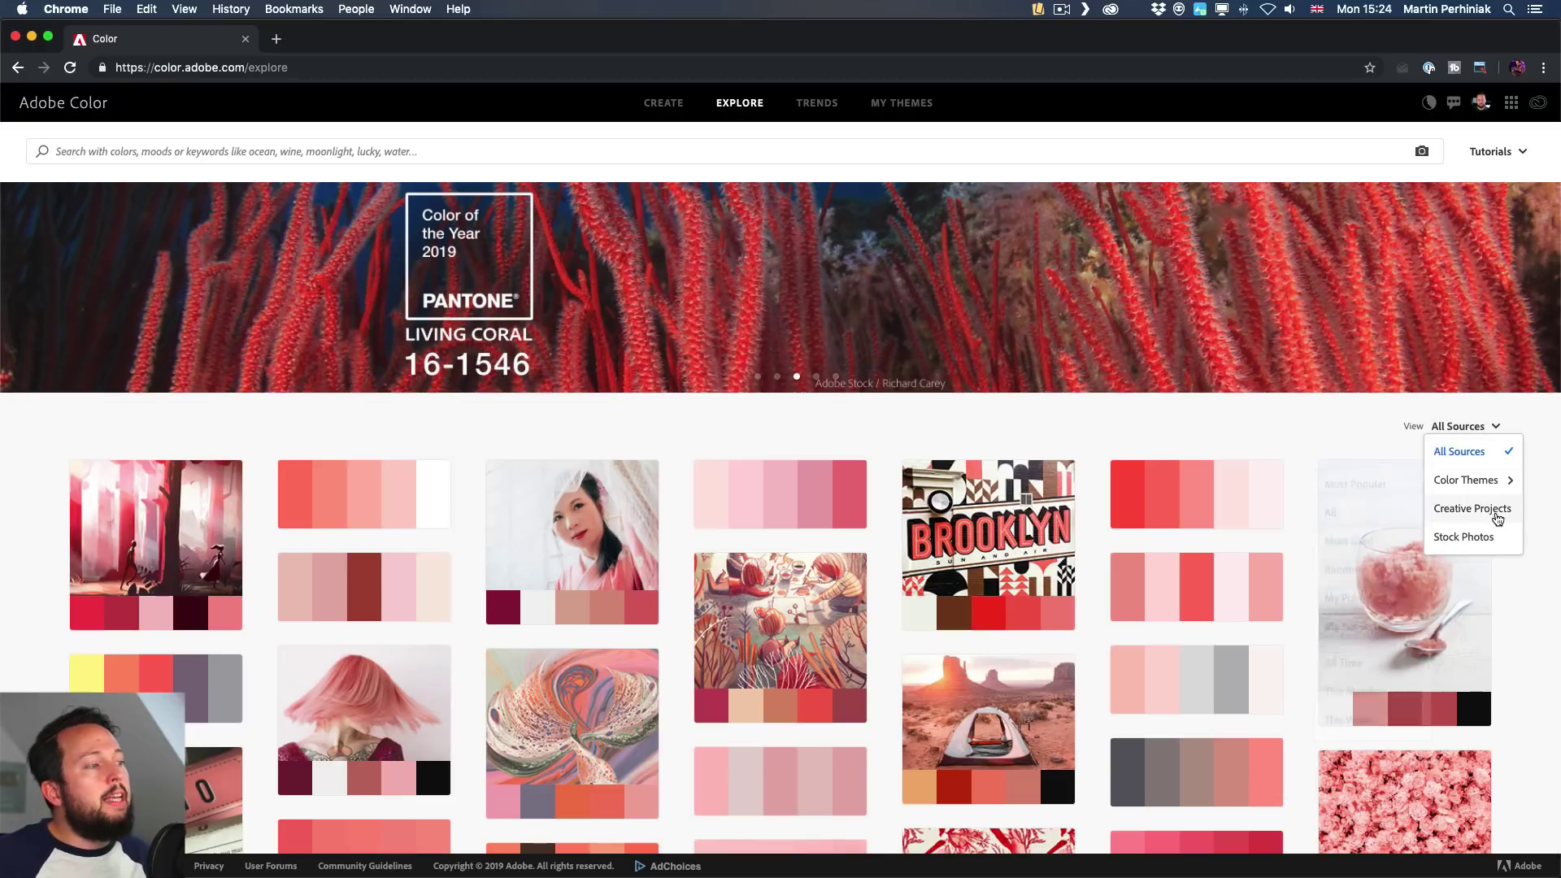
pyautogui.moveTo(1502, 484)
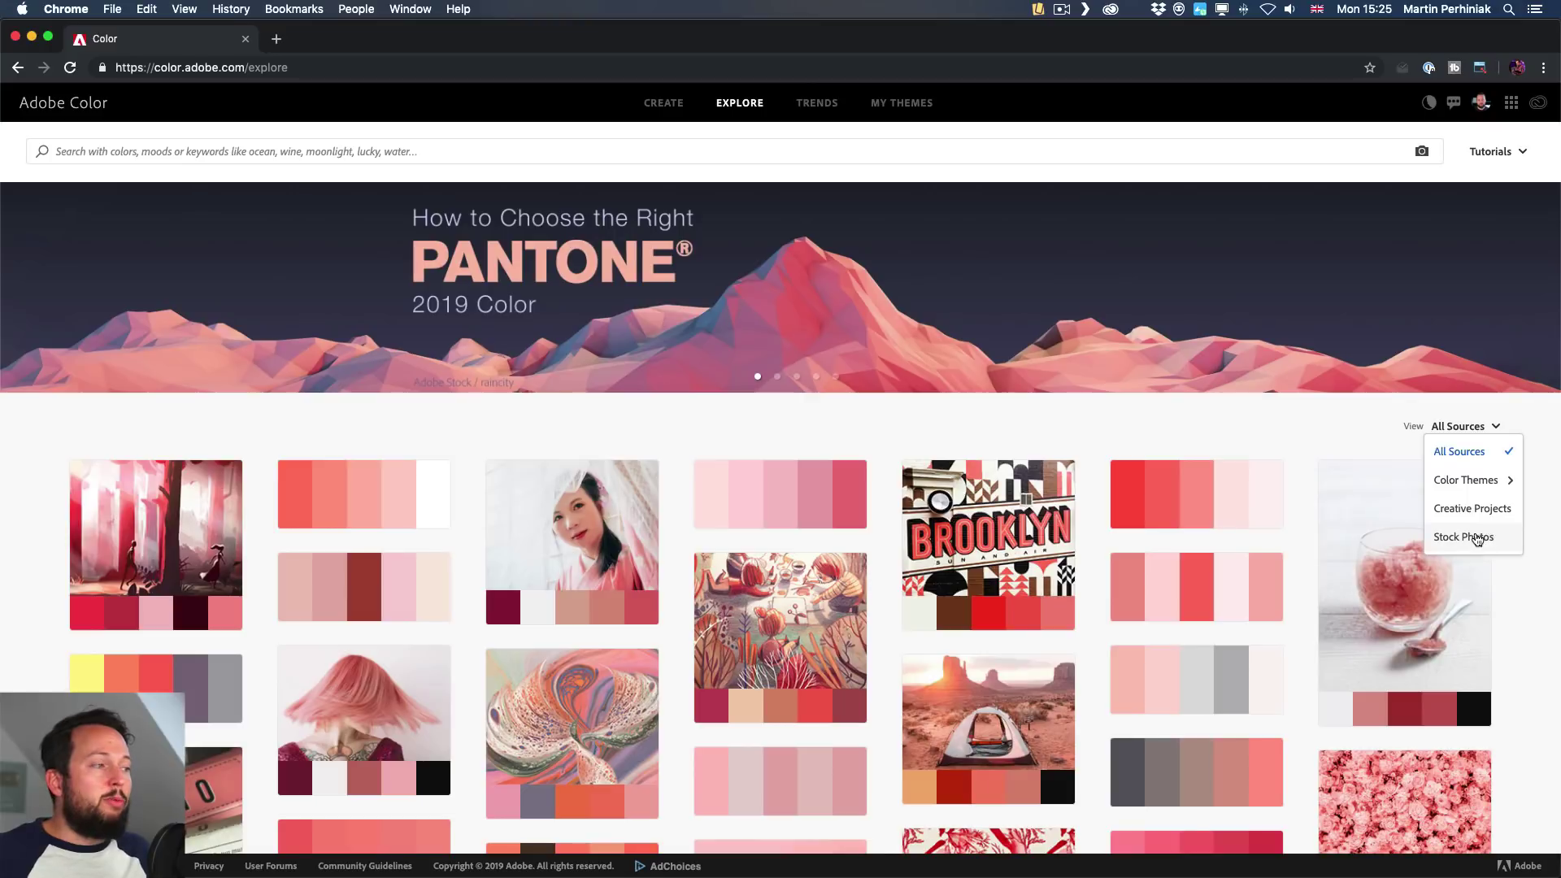
pyautogui.click(1373, 429)
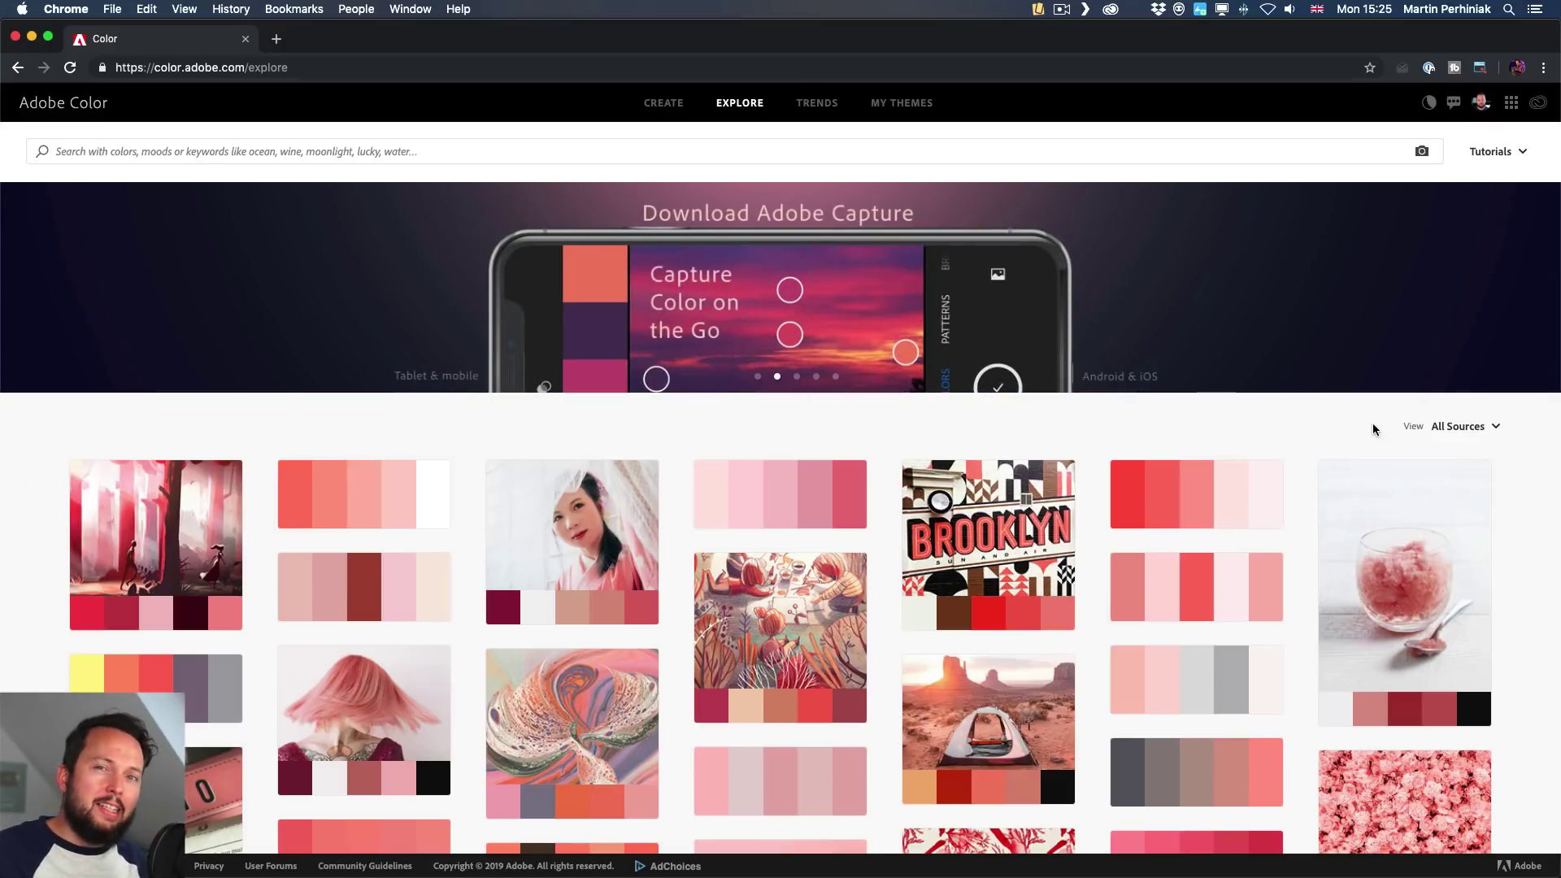
# Search the Explore themes for "autumn" and browse the resulting palettes
pyautogui.click(382, 155)
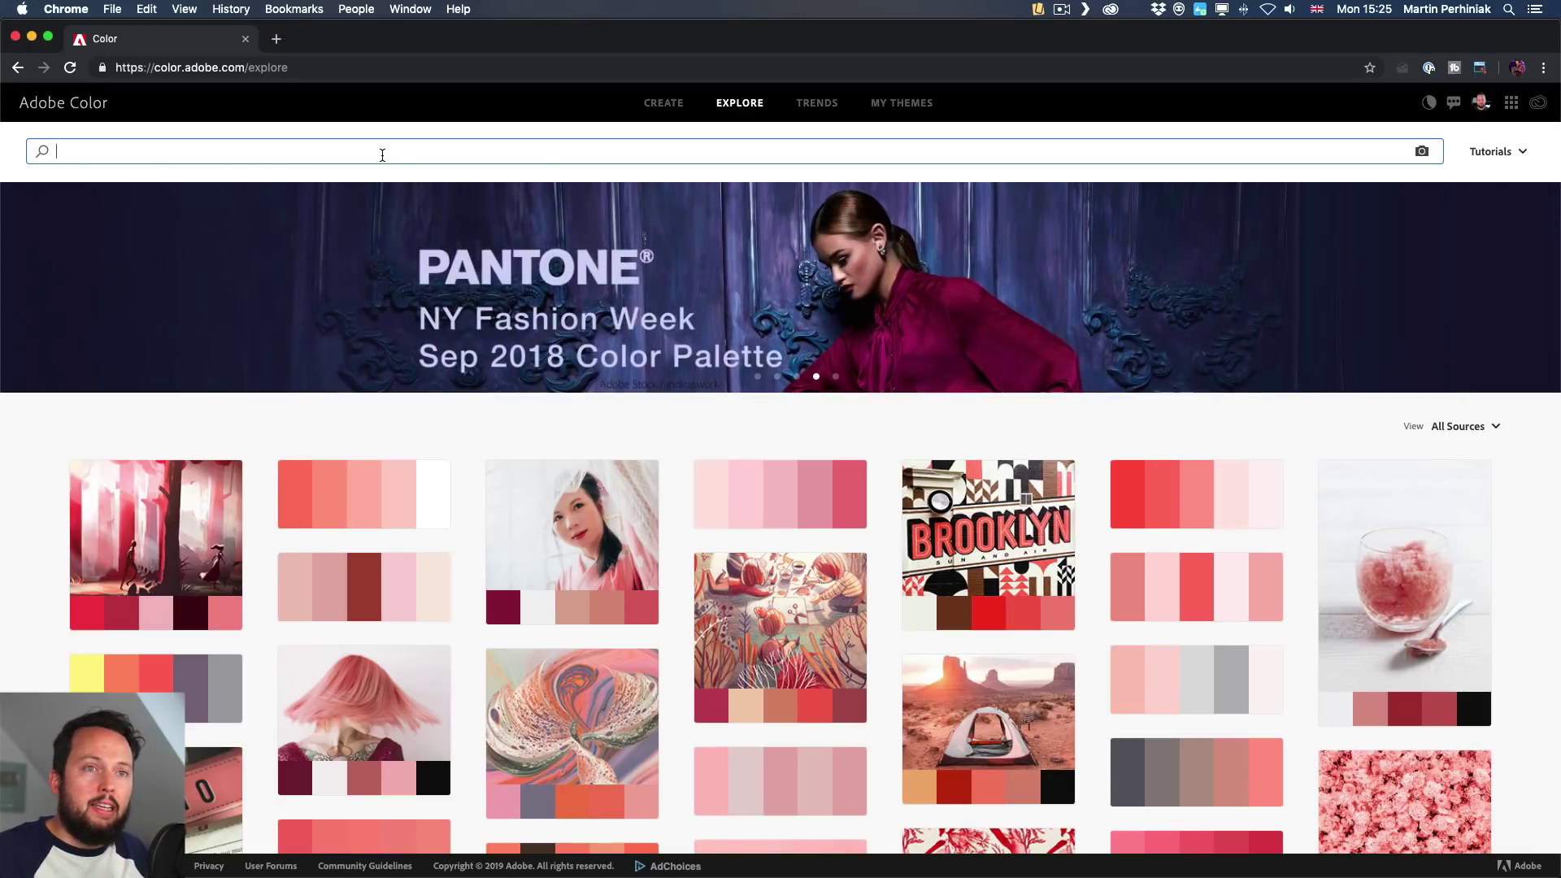
pyautogui.write('autumn')
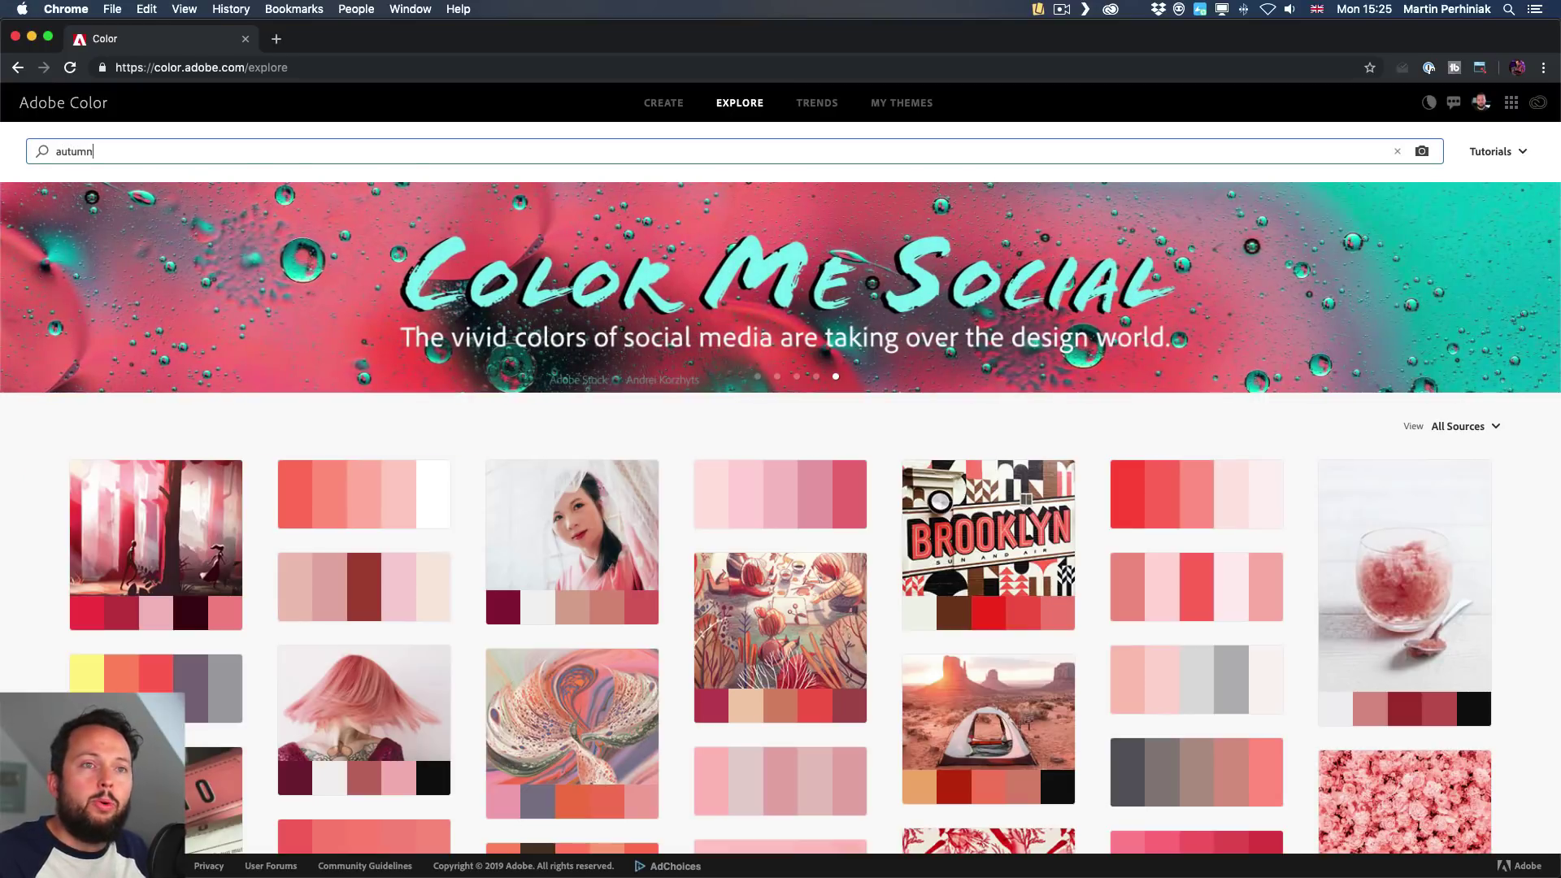
pyautogui.press('Return')
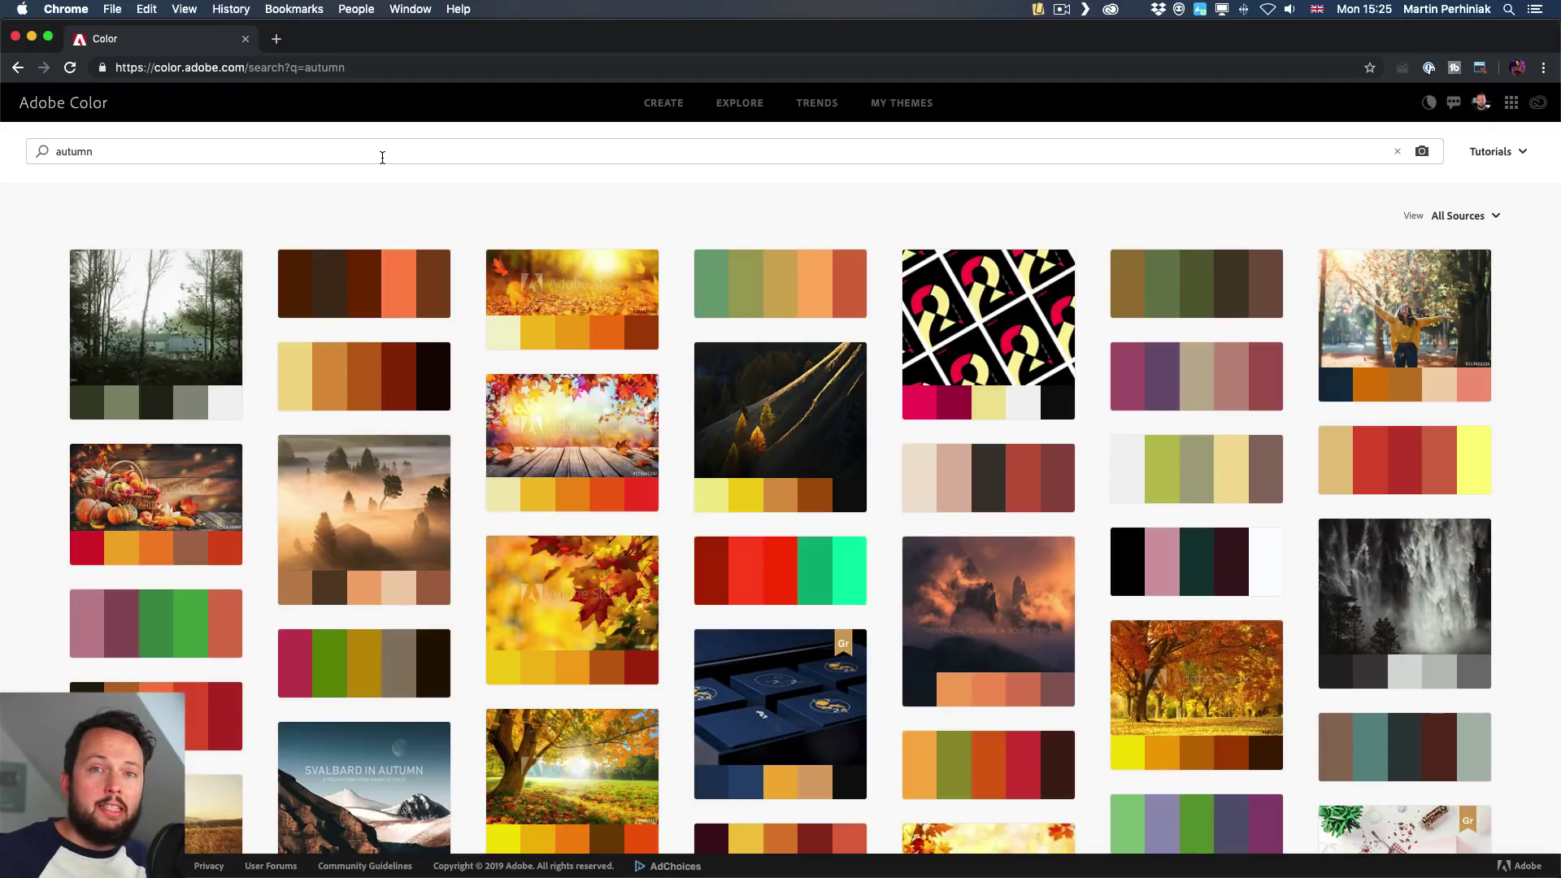
pyautogui.scroll(-2, 383, 211)
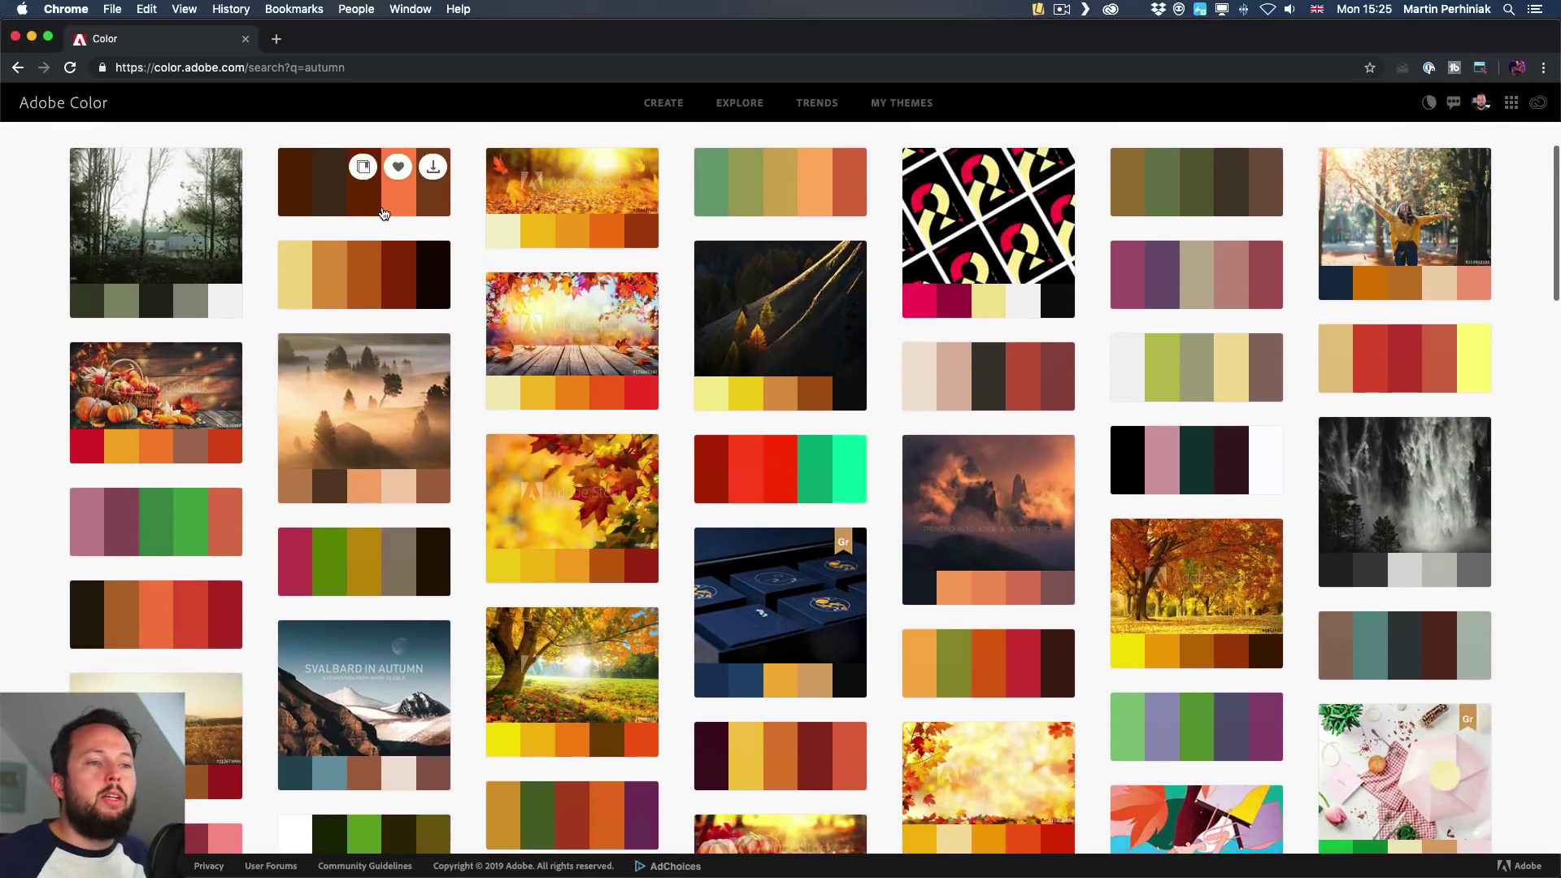
pyautogui.scroll(-2, 383, 213)
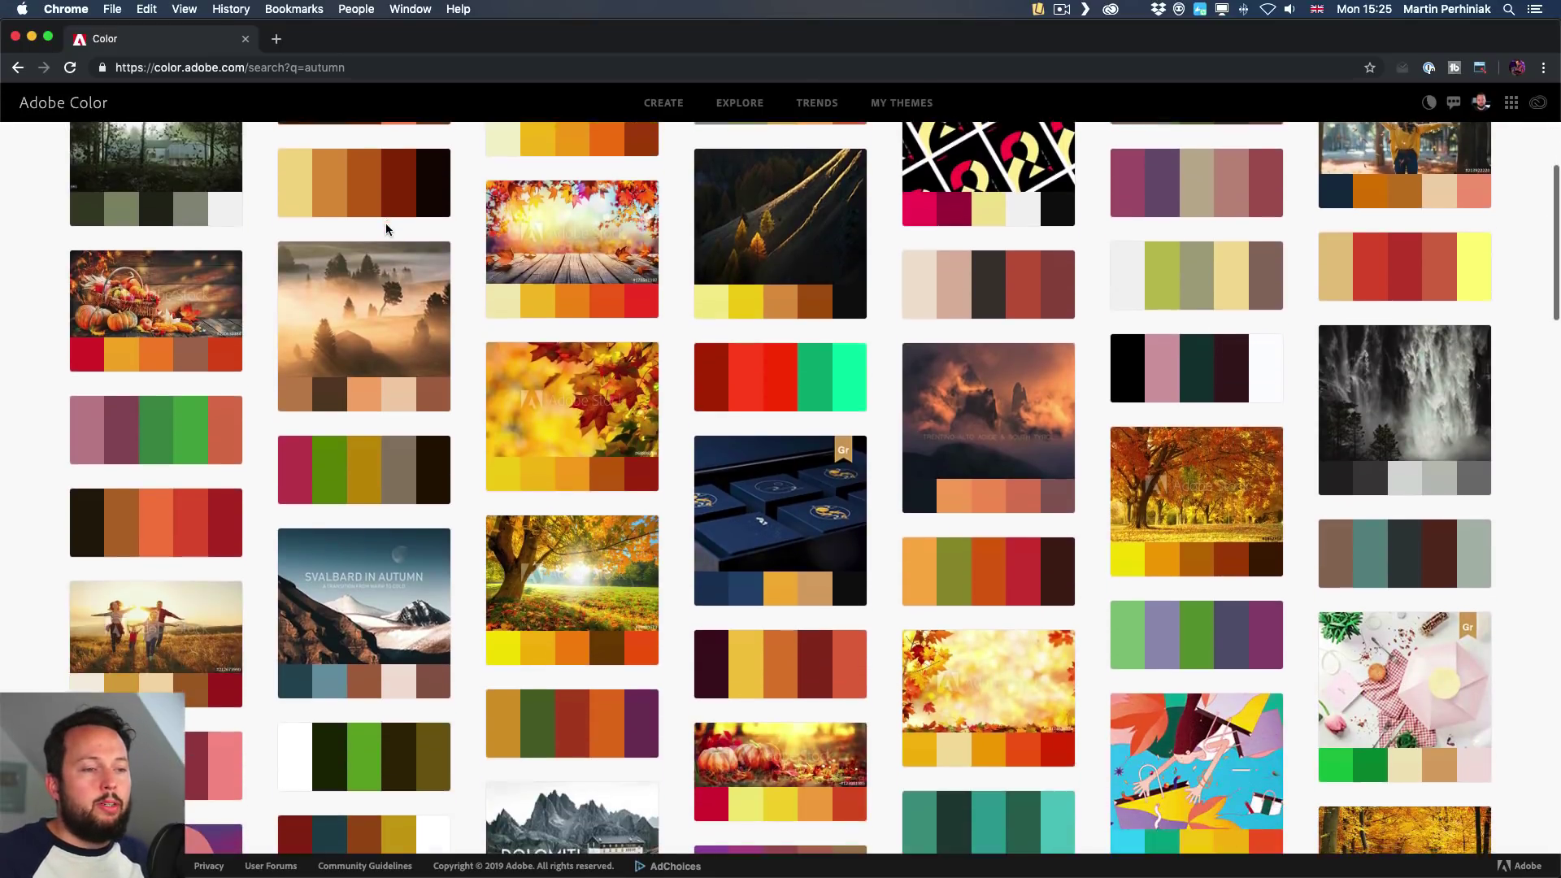
pyautogui.scroll(4, 385, 226)
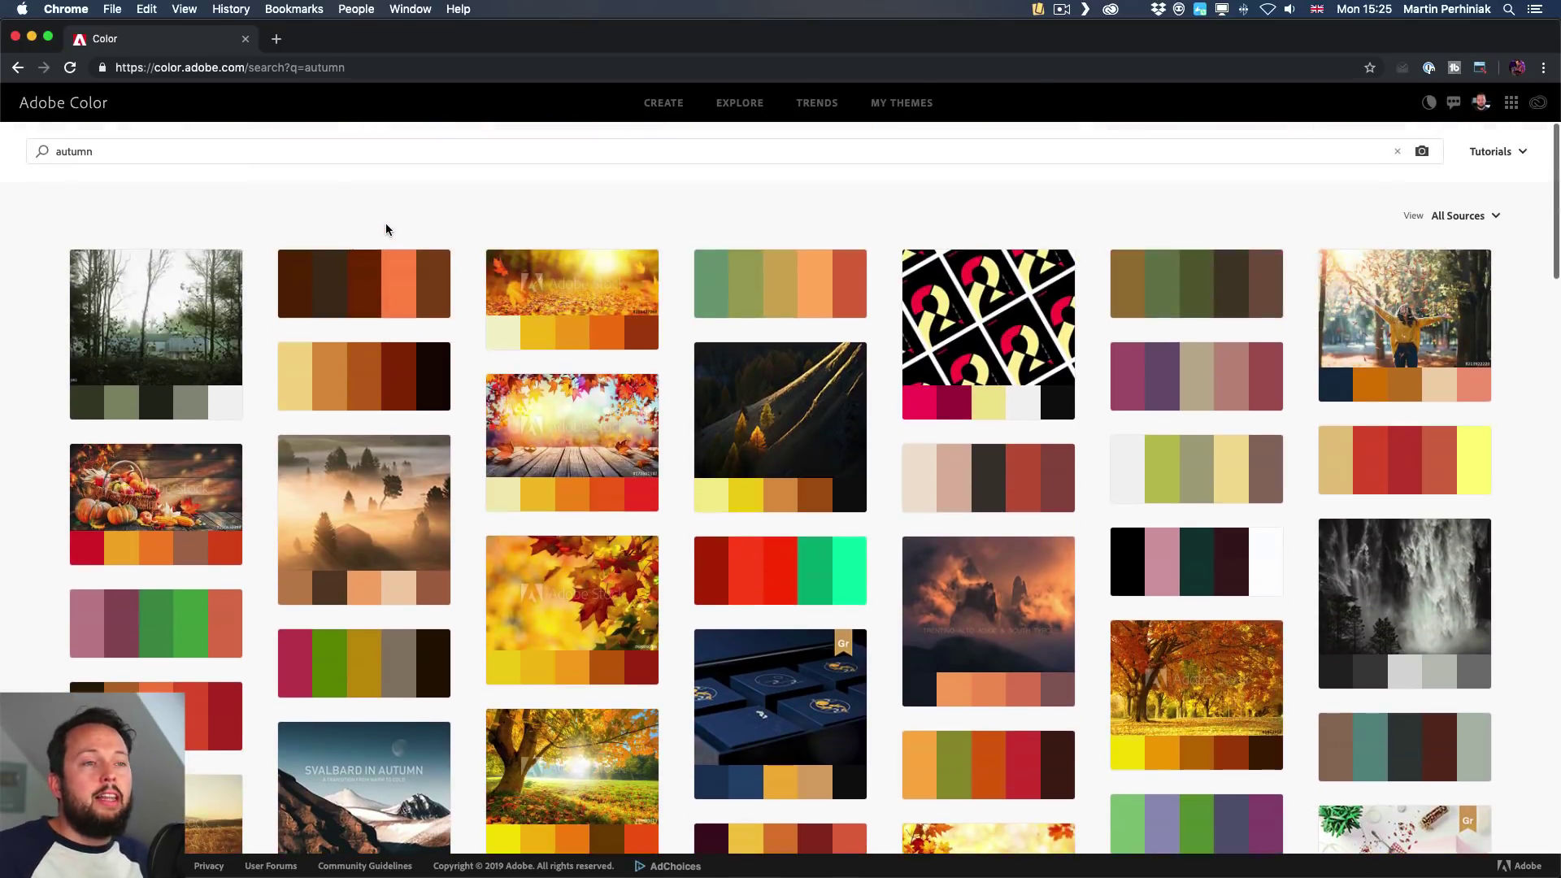
# Replace the search term with "moonlight" and browse the matching palettes
pyautogui.moveTo(186, 155); pyautogui.dragTo(49, 144)
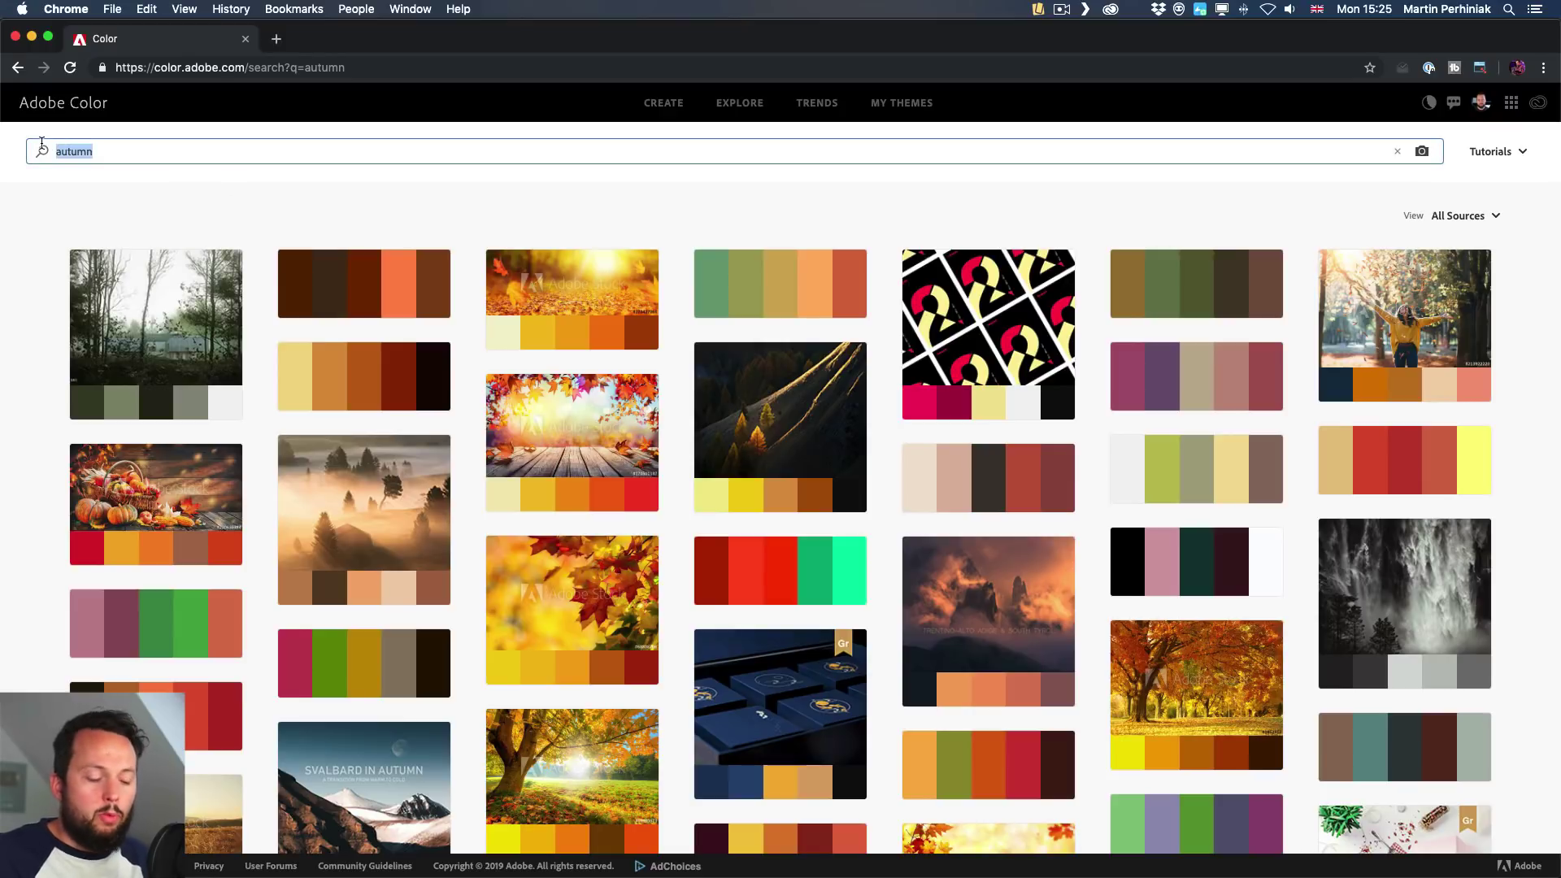
pyautogui.write('mo')
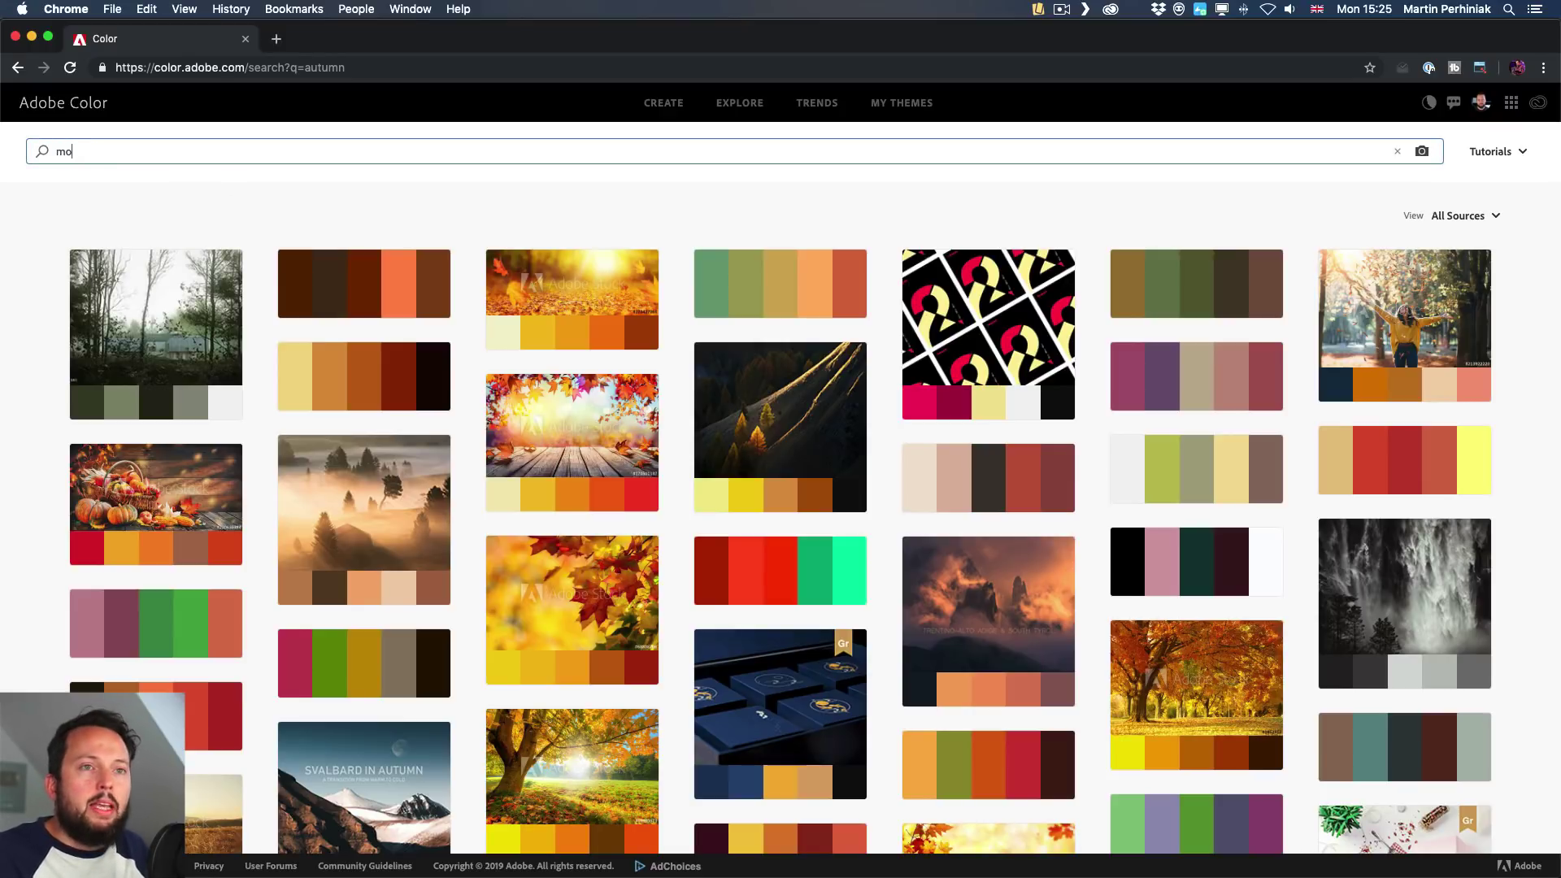
pyautogui.write('onlight')
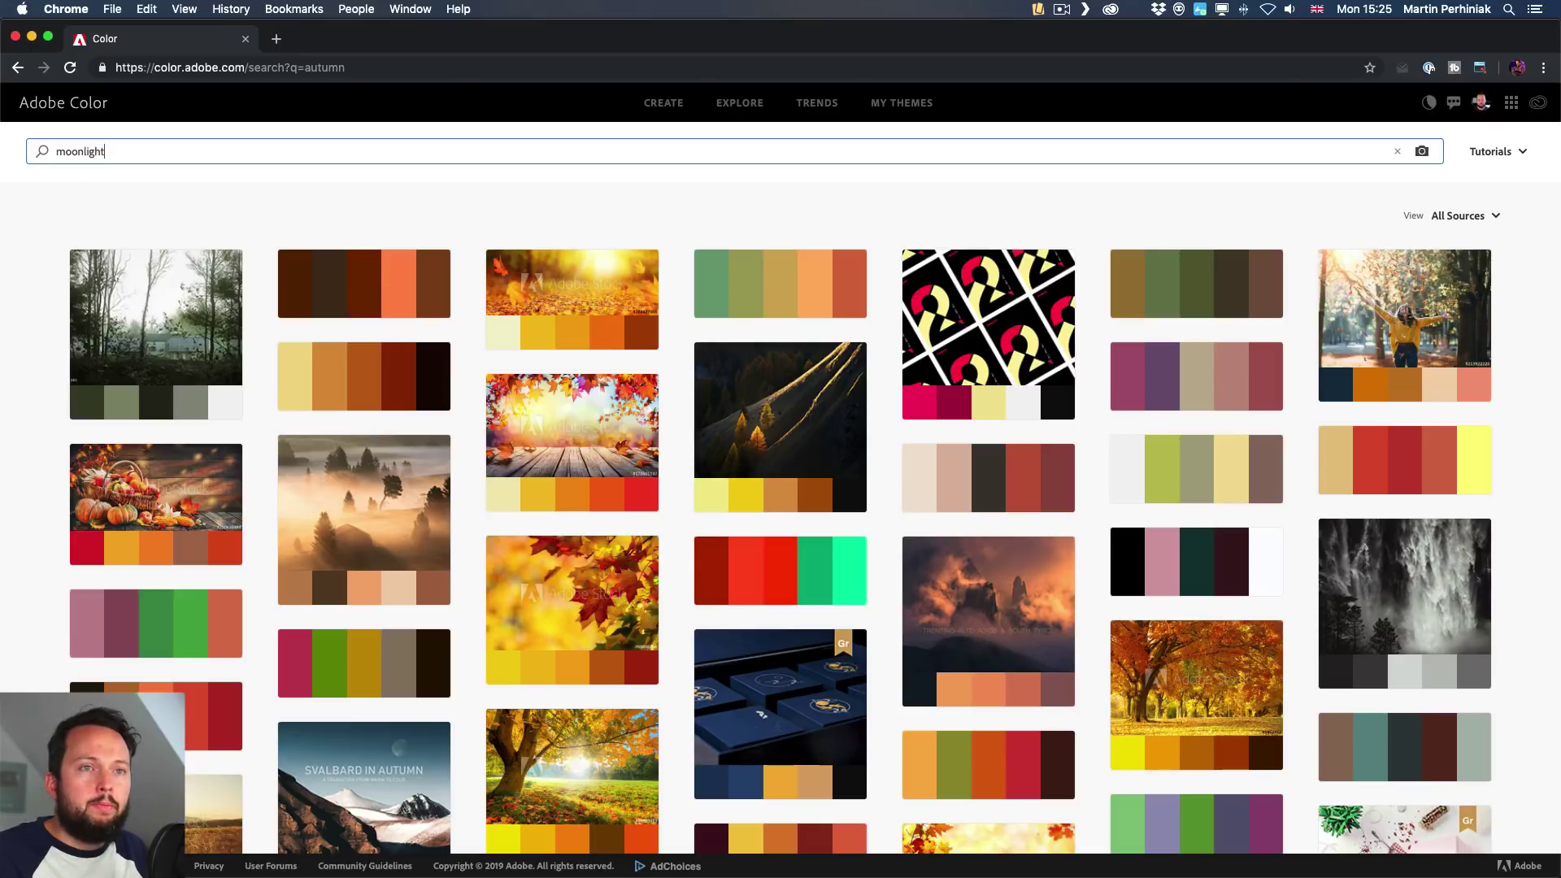
pyautogui.press('Return')
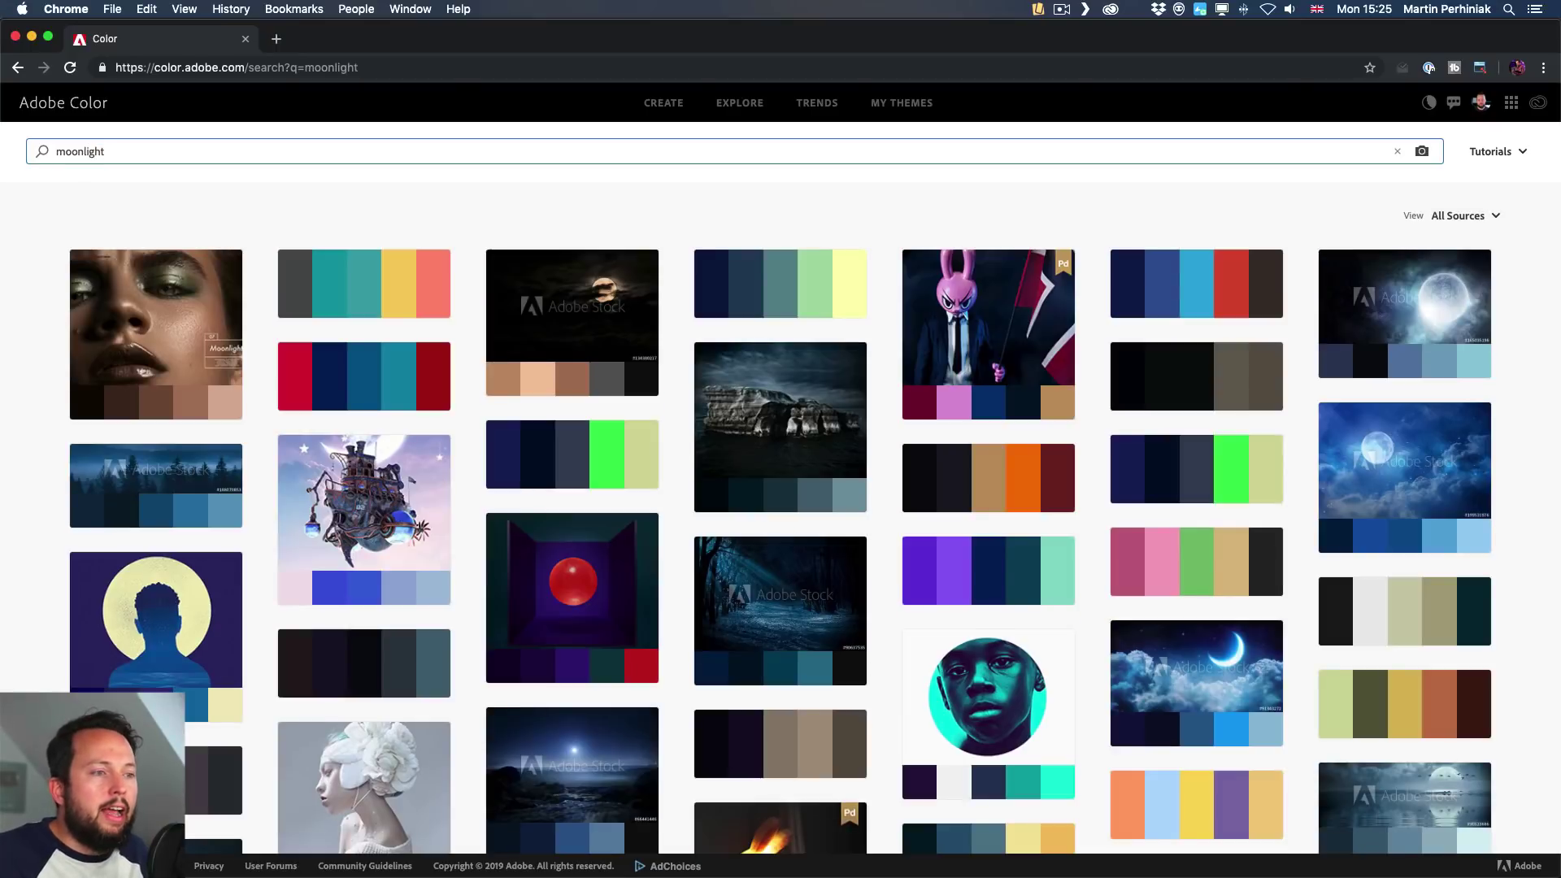
pyautogui.scroll(-3, 788, 304)
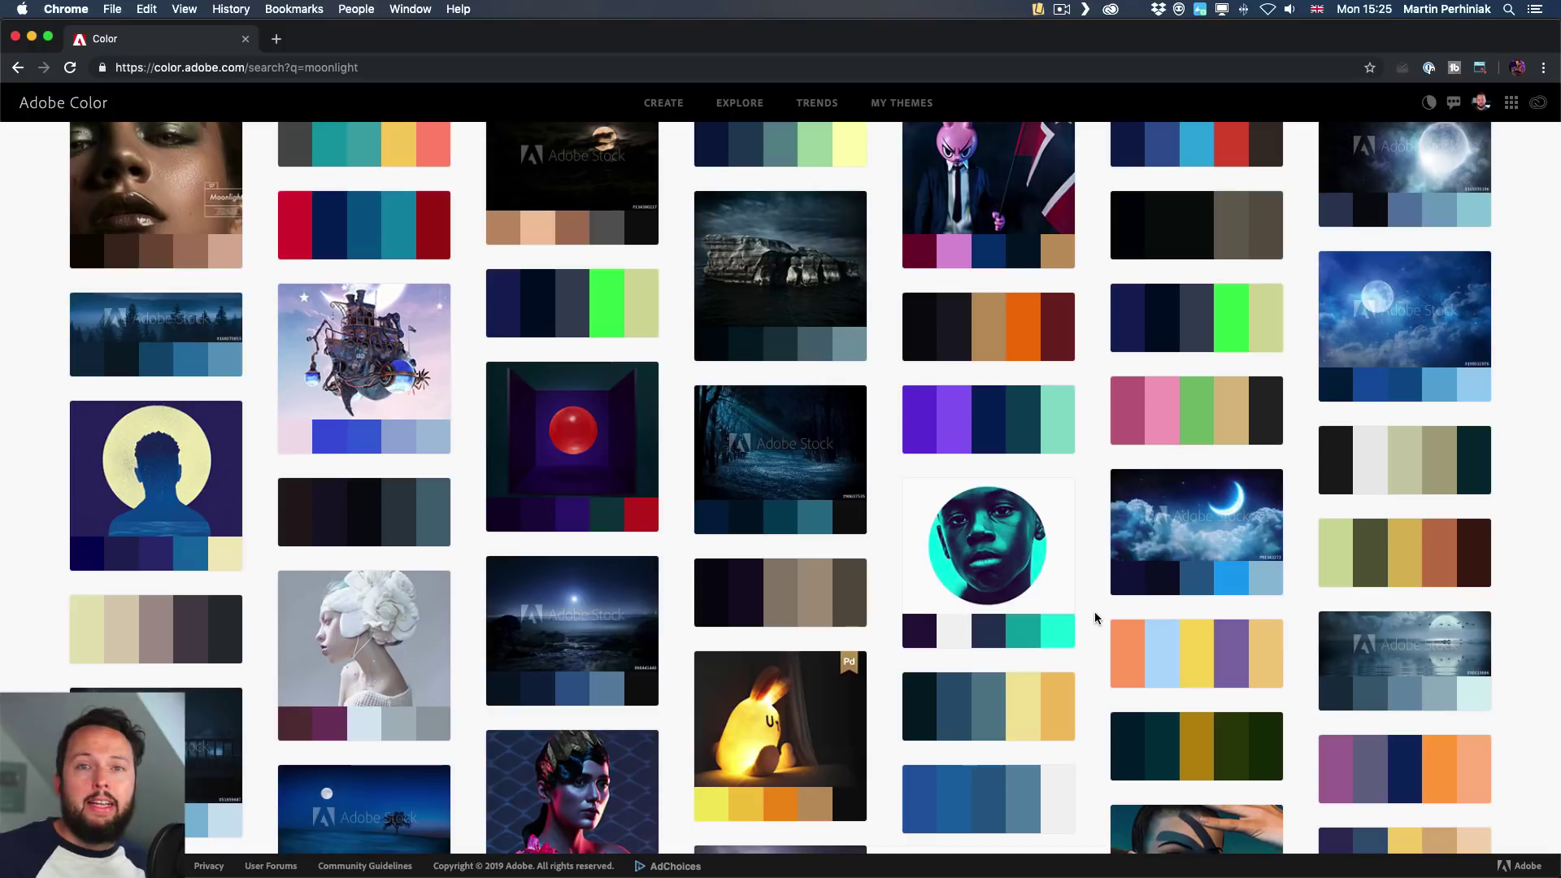
# Filter the "moonlight" search results to show only themes from Stock Photos
pyautogui.scroll(4, 1095, 618)
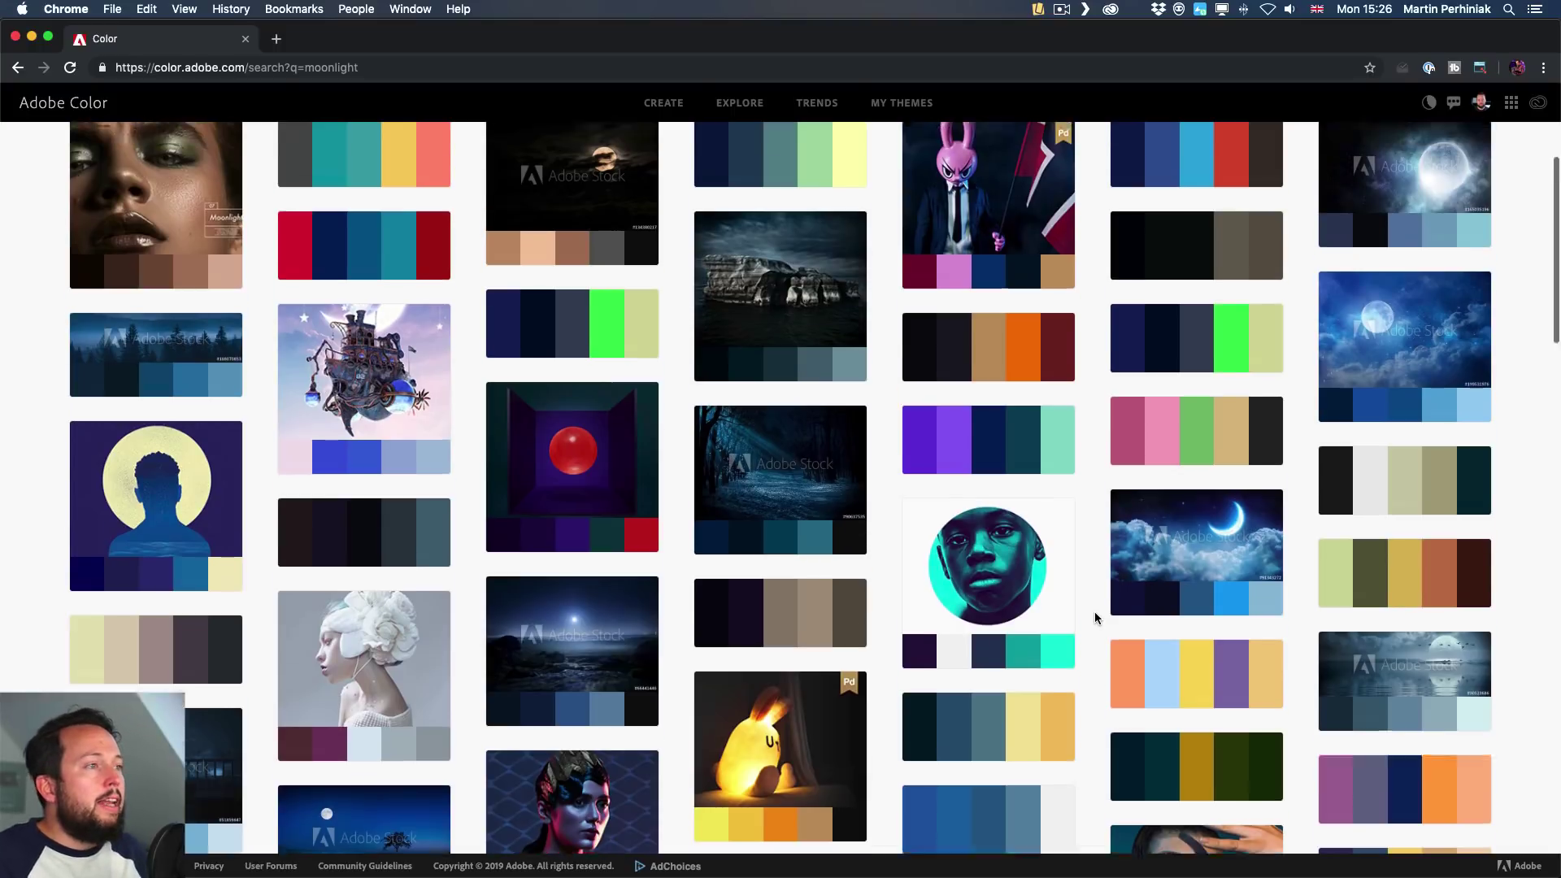
pyautogui.click(1500, 216)
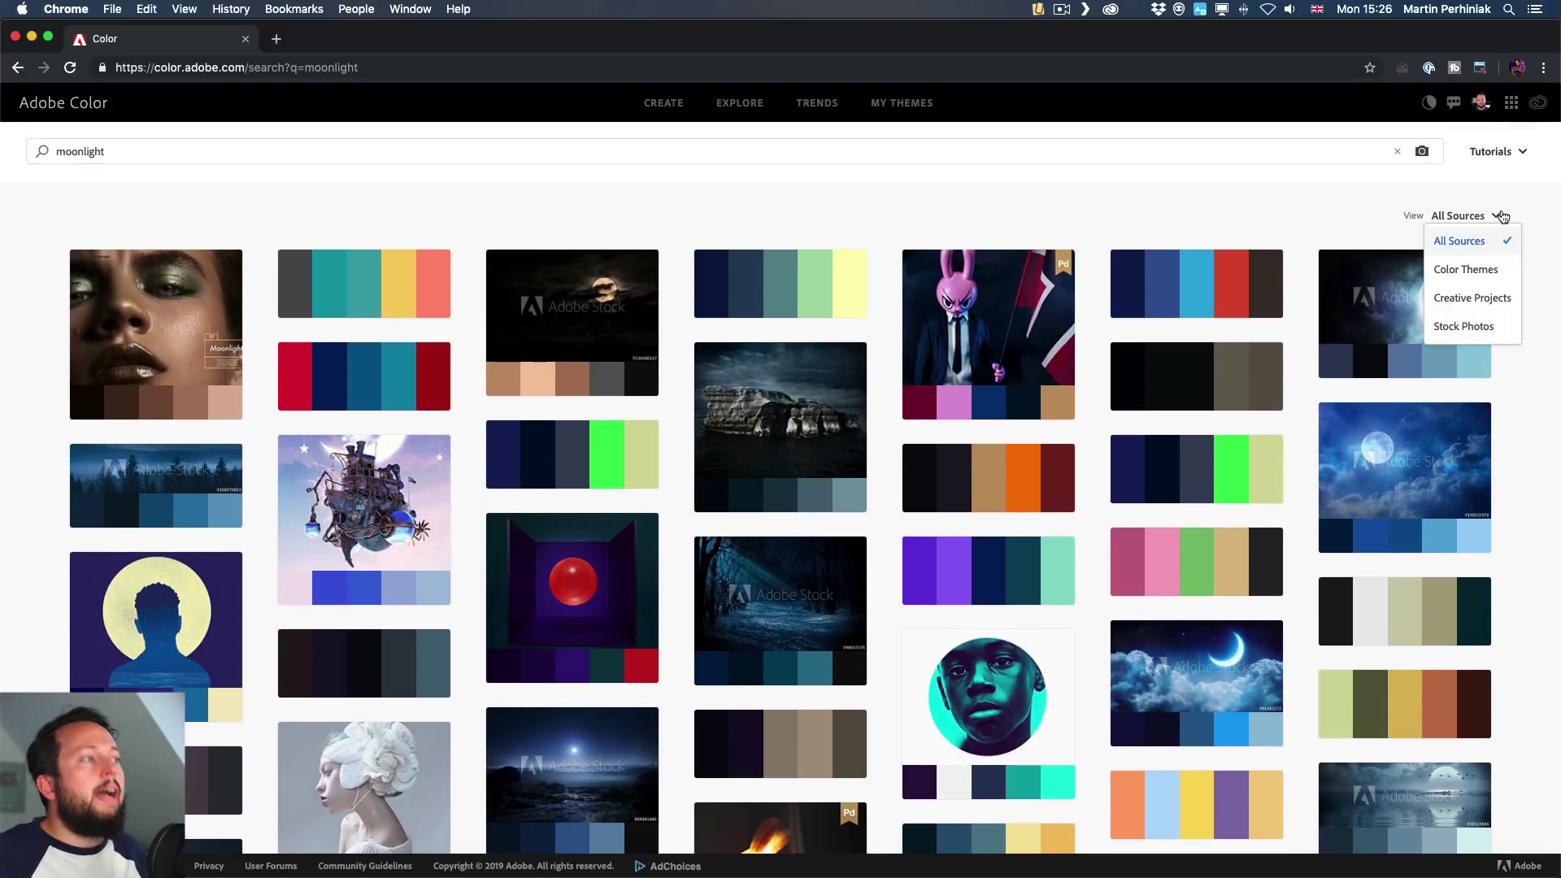
pyautogui.click(1488, 326)
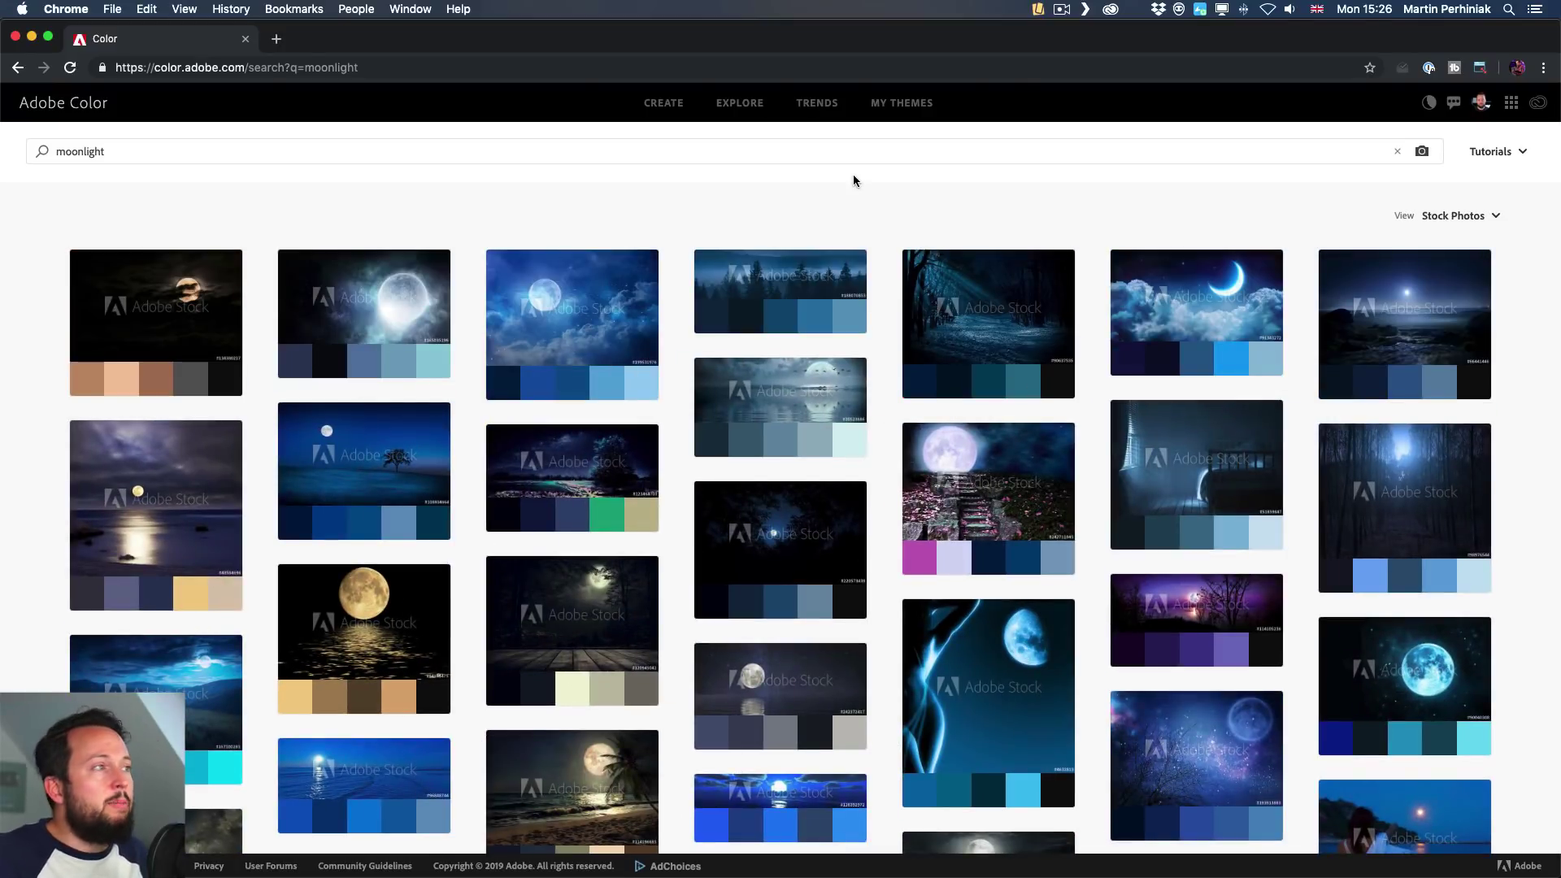
# Search for themes by image, uploading the green hillside photo IMG_6592.jpg, and browse the matching palettes
pyautogui.click(1421, 154)
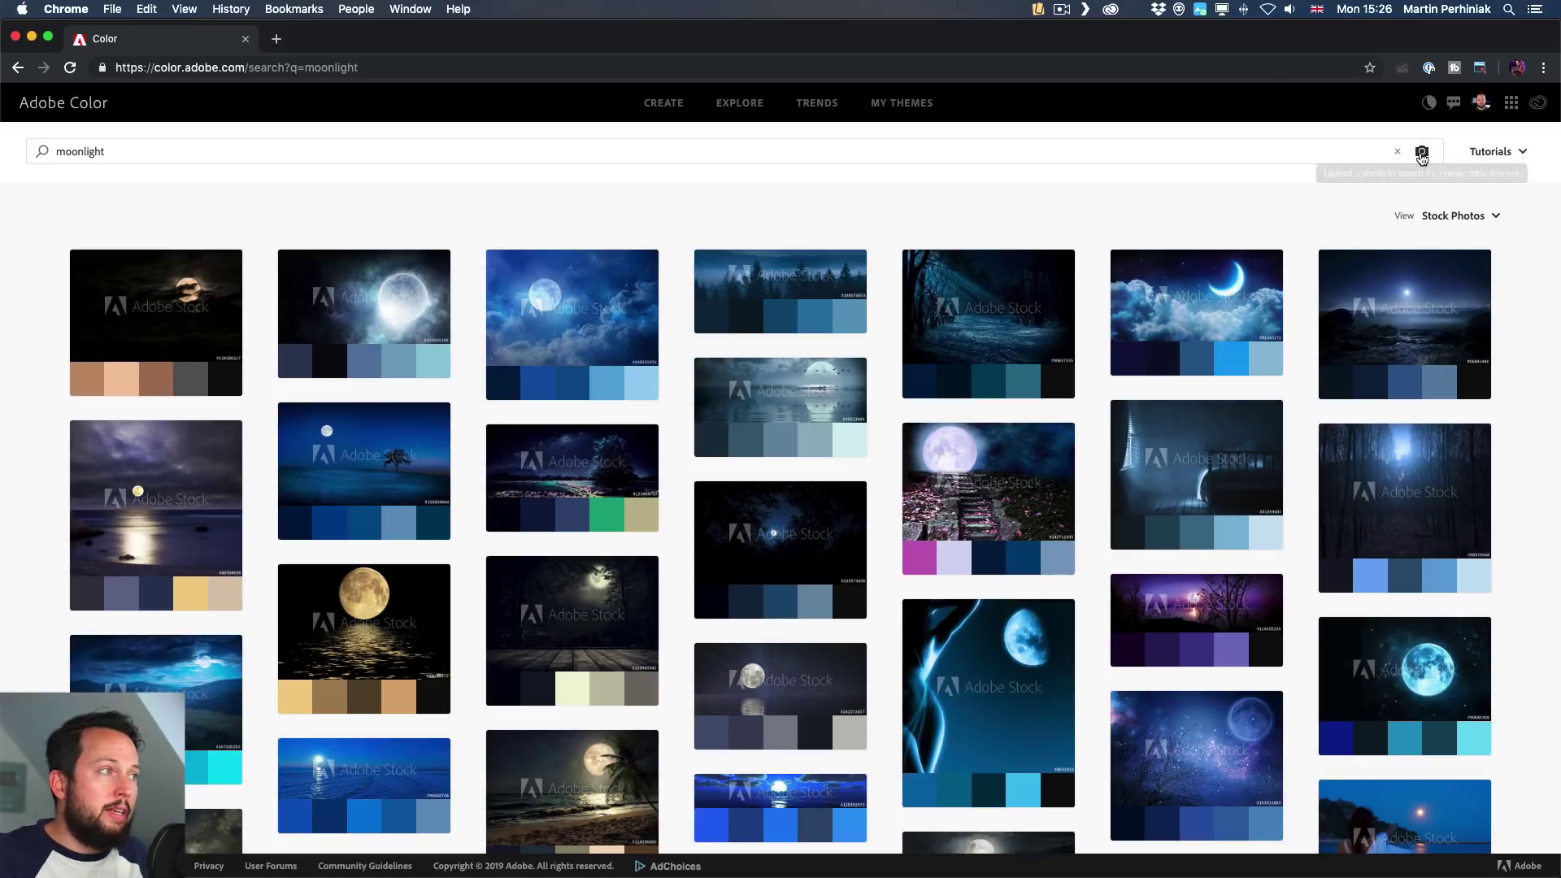
pyautogui.click(486, 232)
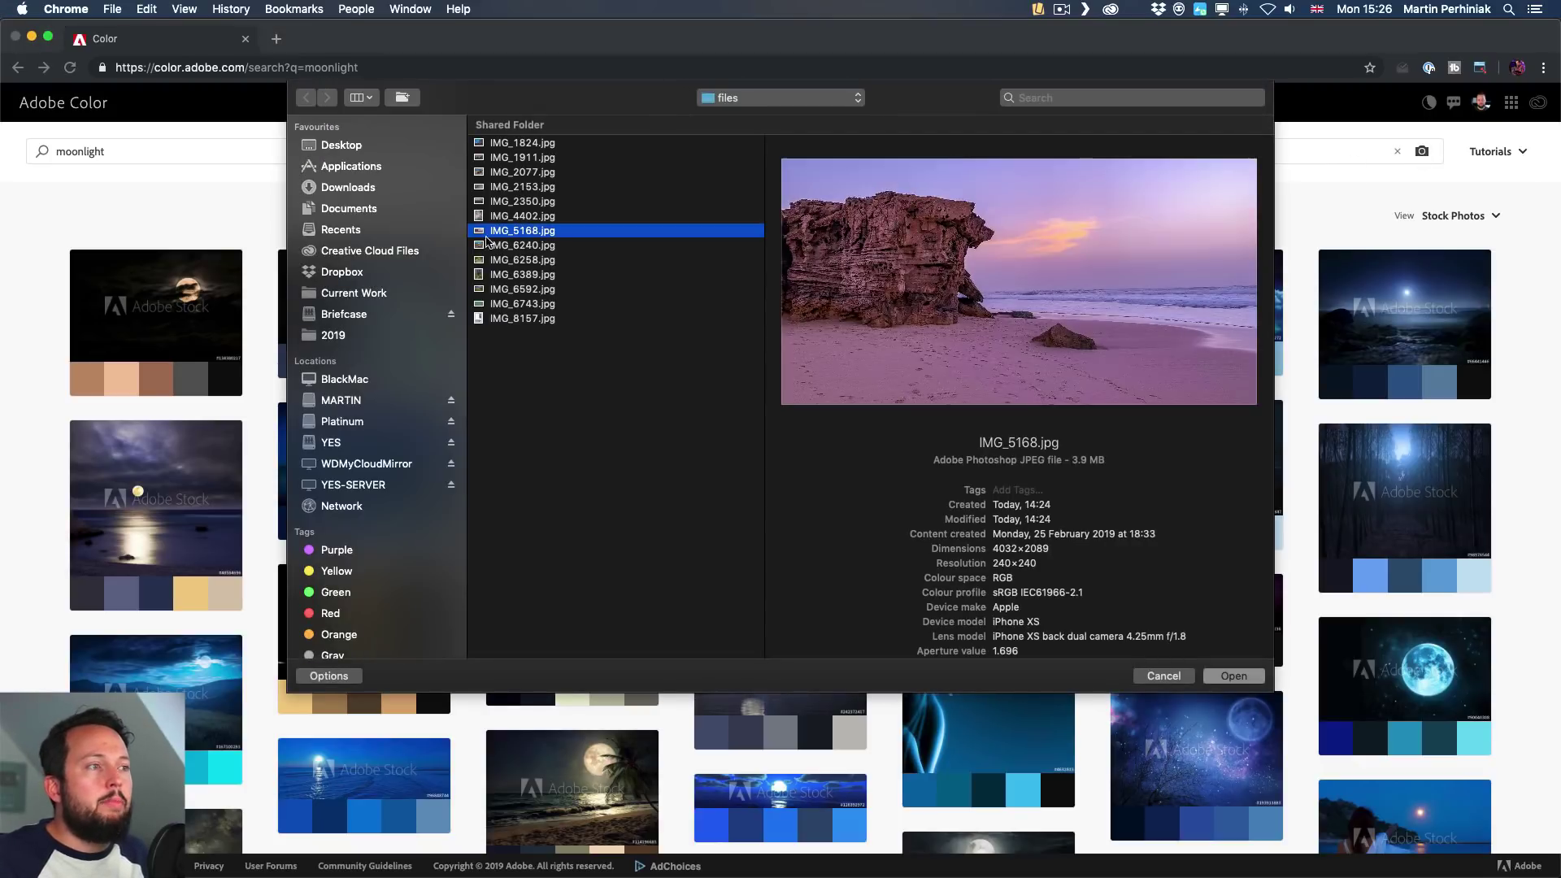
pyautogui.click(491, 259)
pyautogui.click(505, 289)
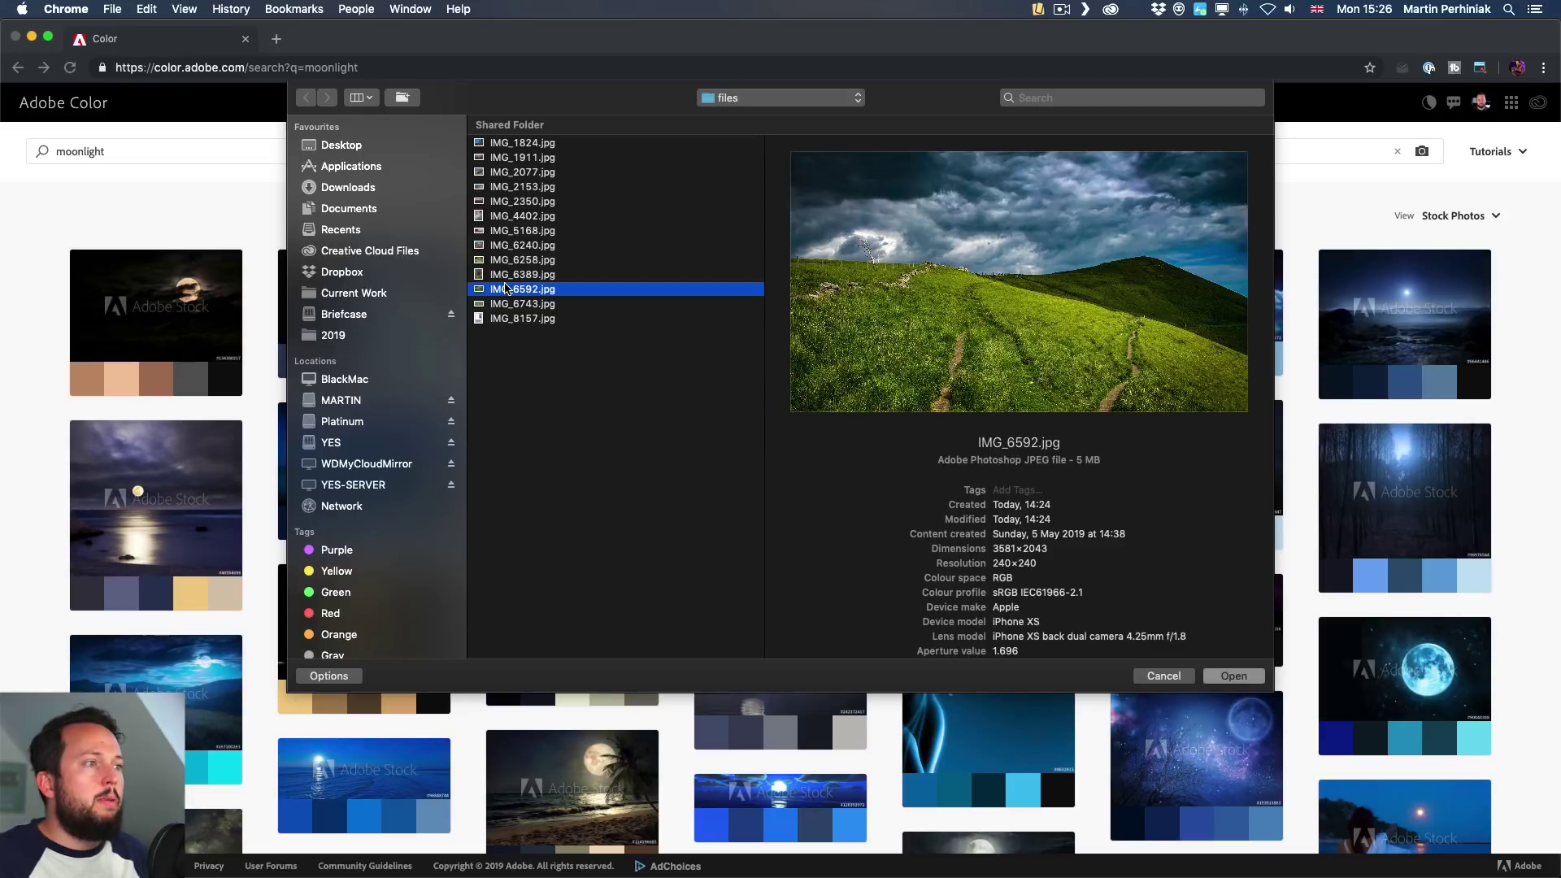
pyautogui.press('Down')
pyautogui.press('Up')
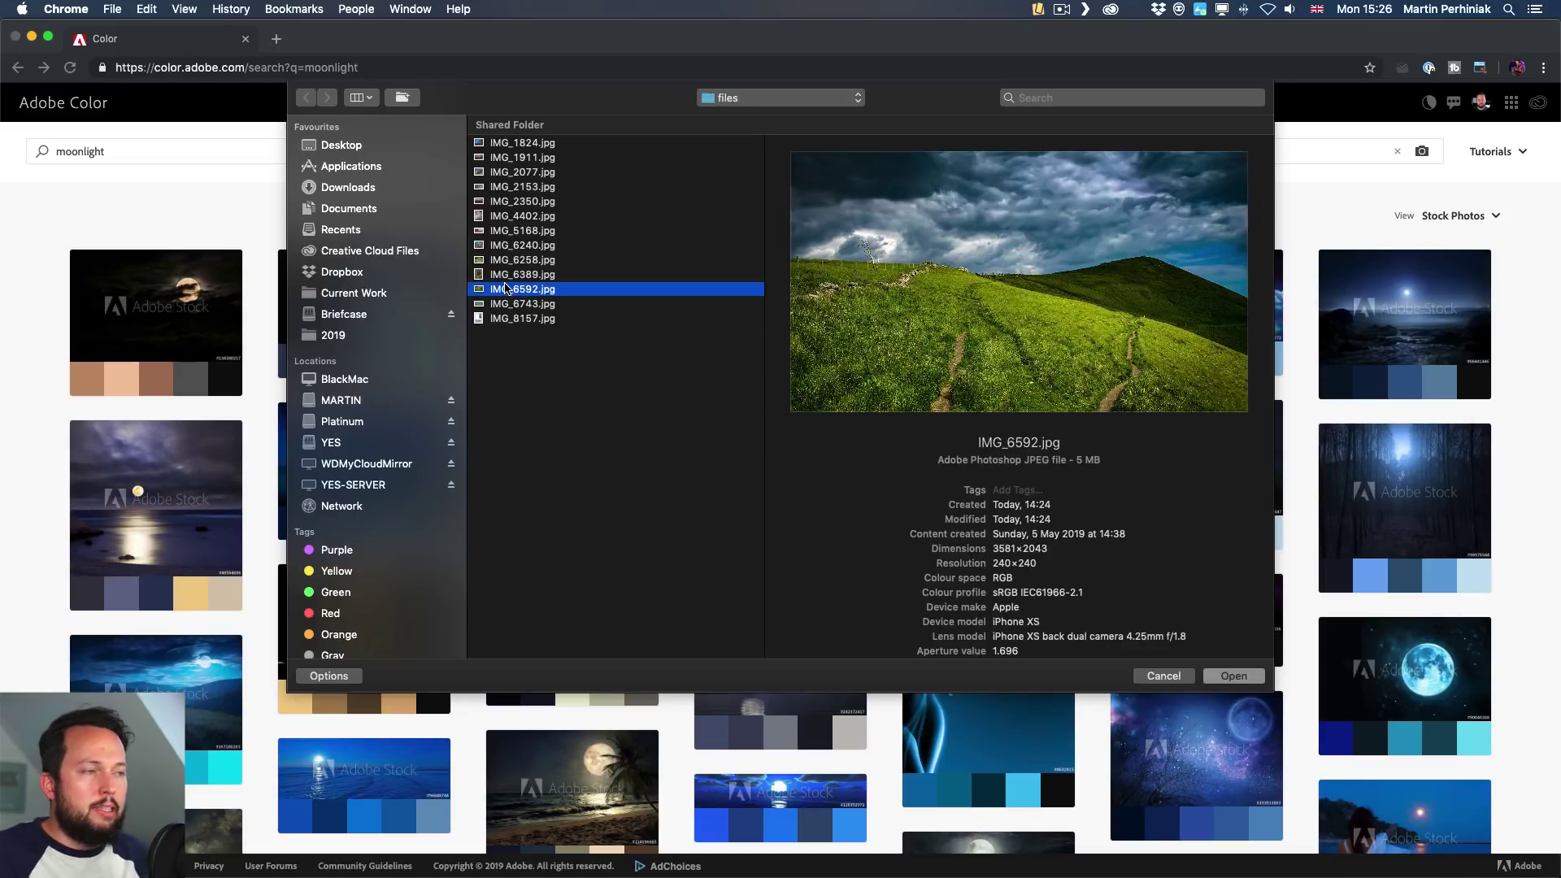
pyautogui.click(1226, 677)
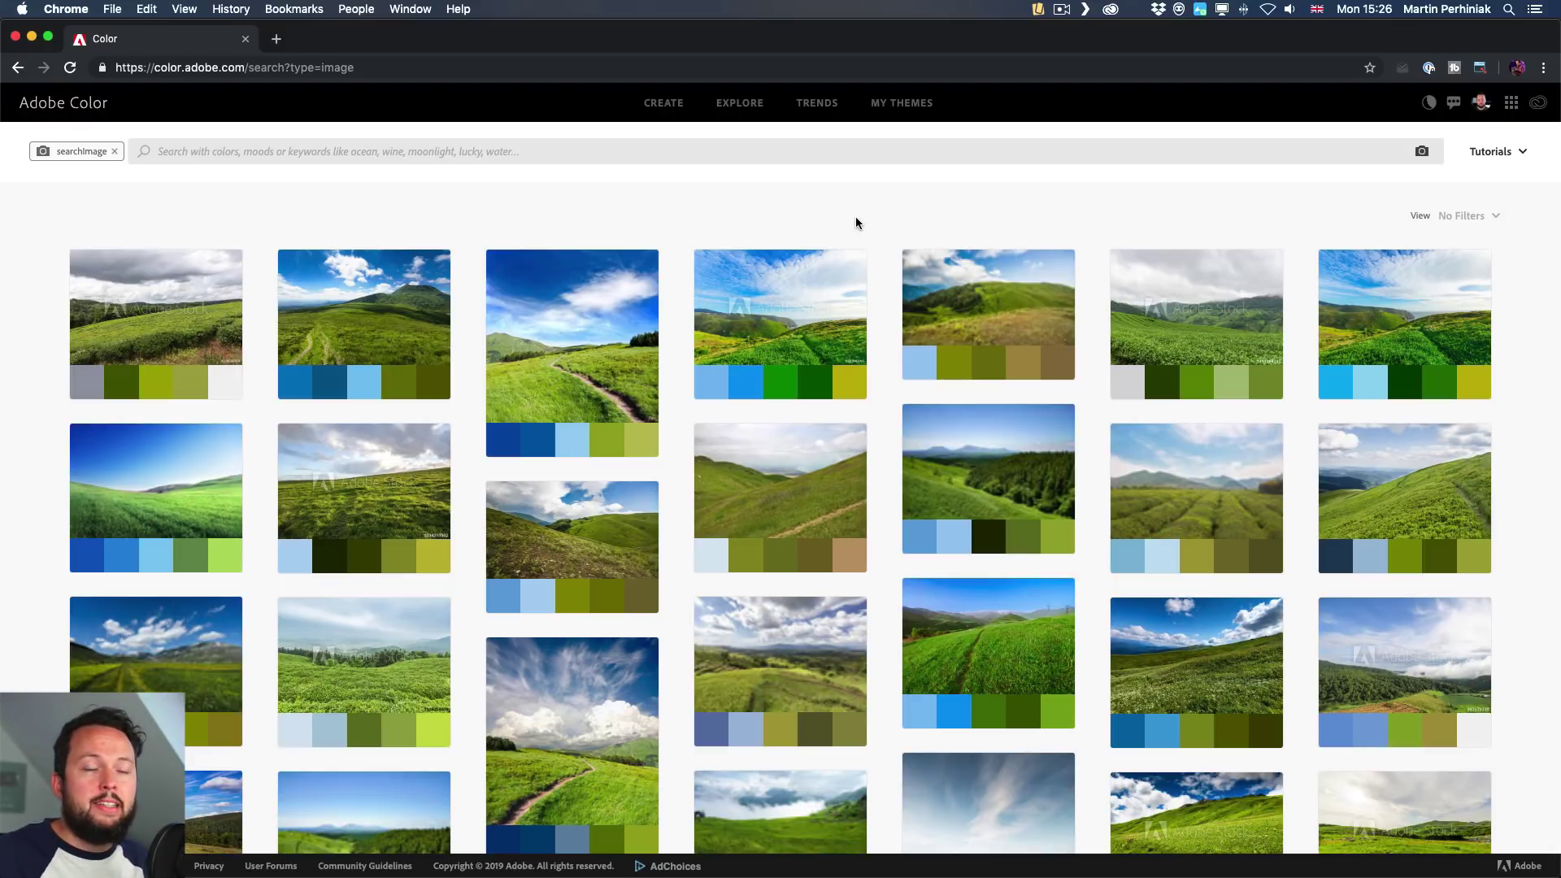
pyautogui.scroll(-3, 889, 151)
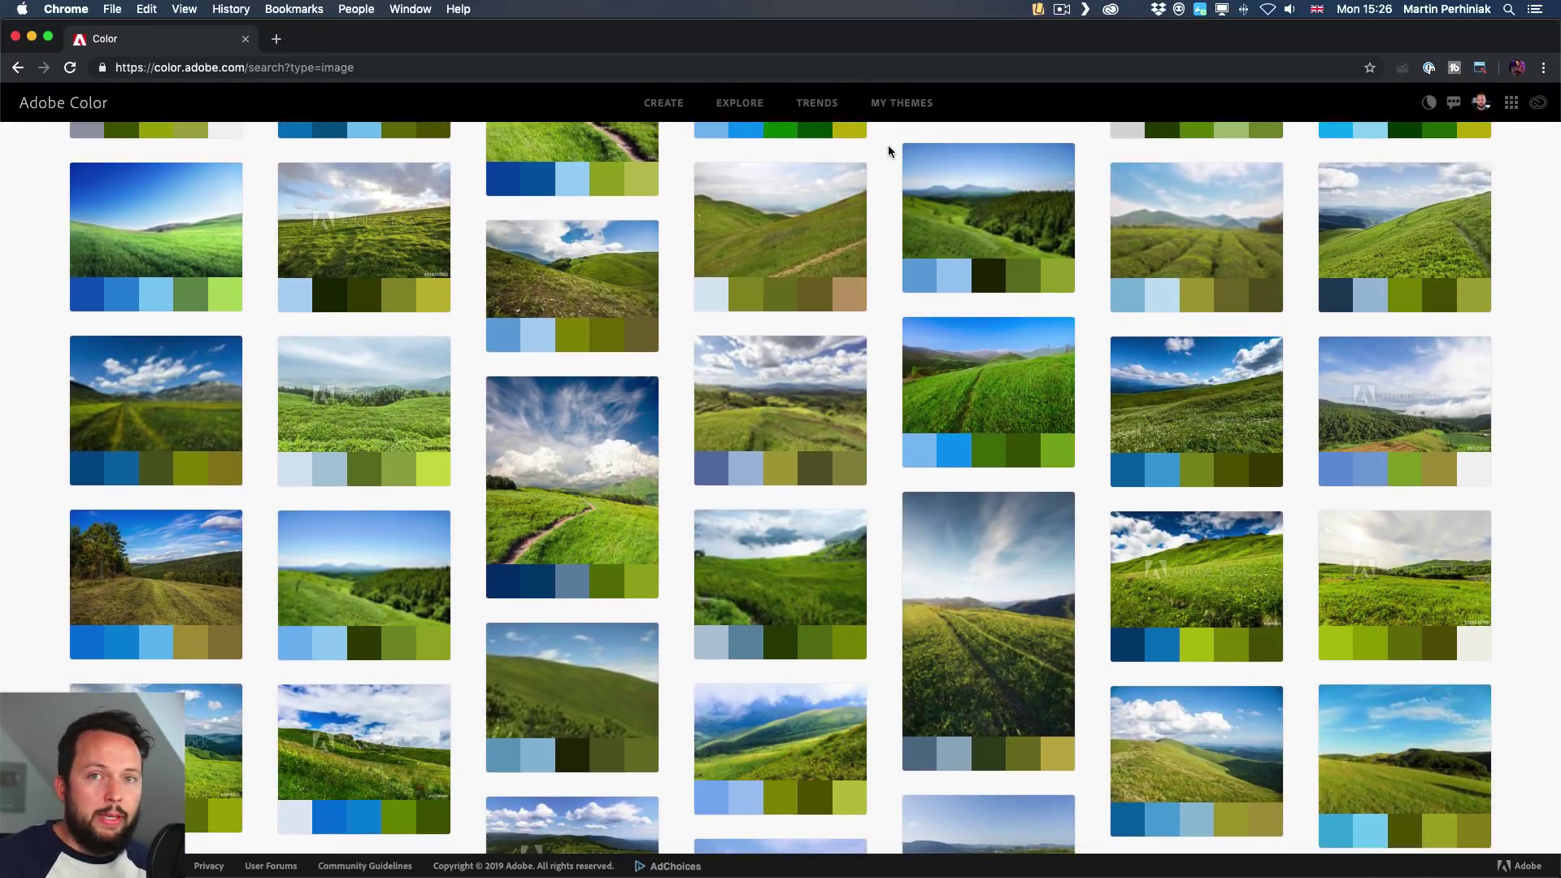
# Open the Trends page and browse its industry categories from Fashion to Wilderness
pyautogui.scroll(4, 888, 144)
pyautogui.click(817, 106)
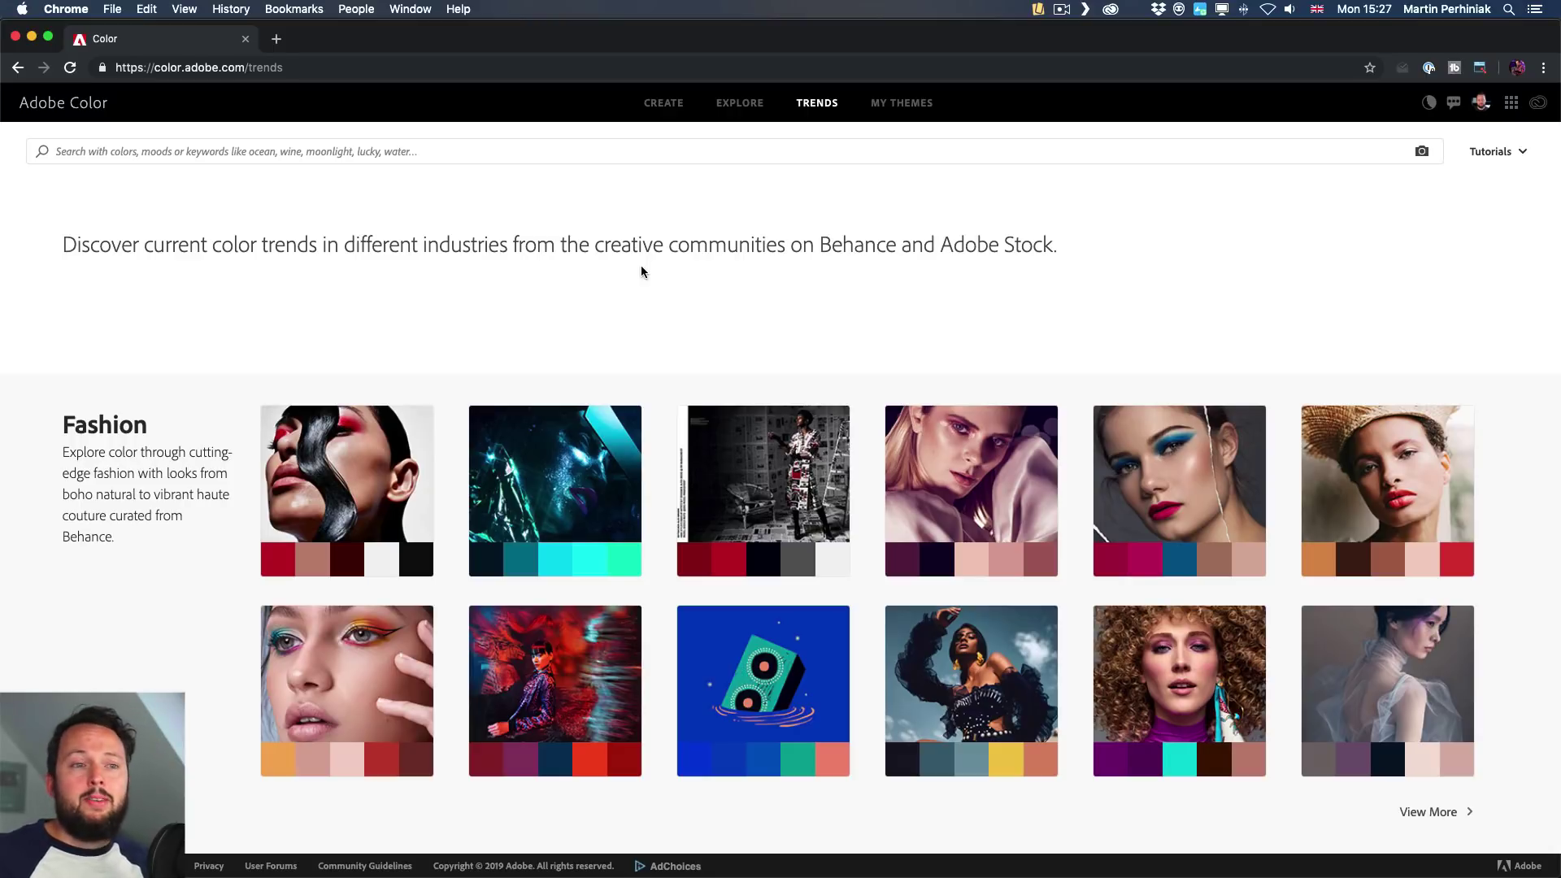
pyautogui.scroll(-7, 474, 324)
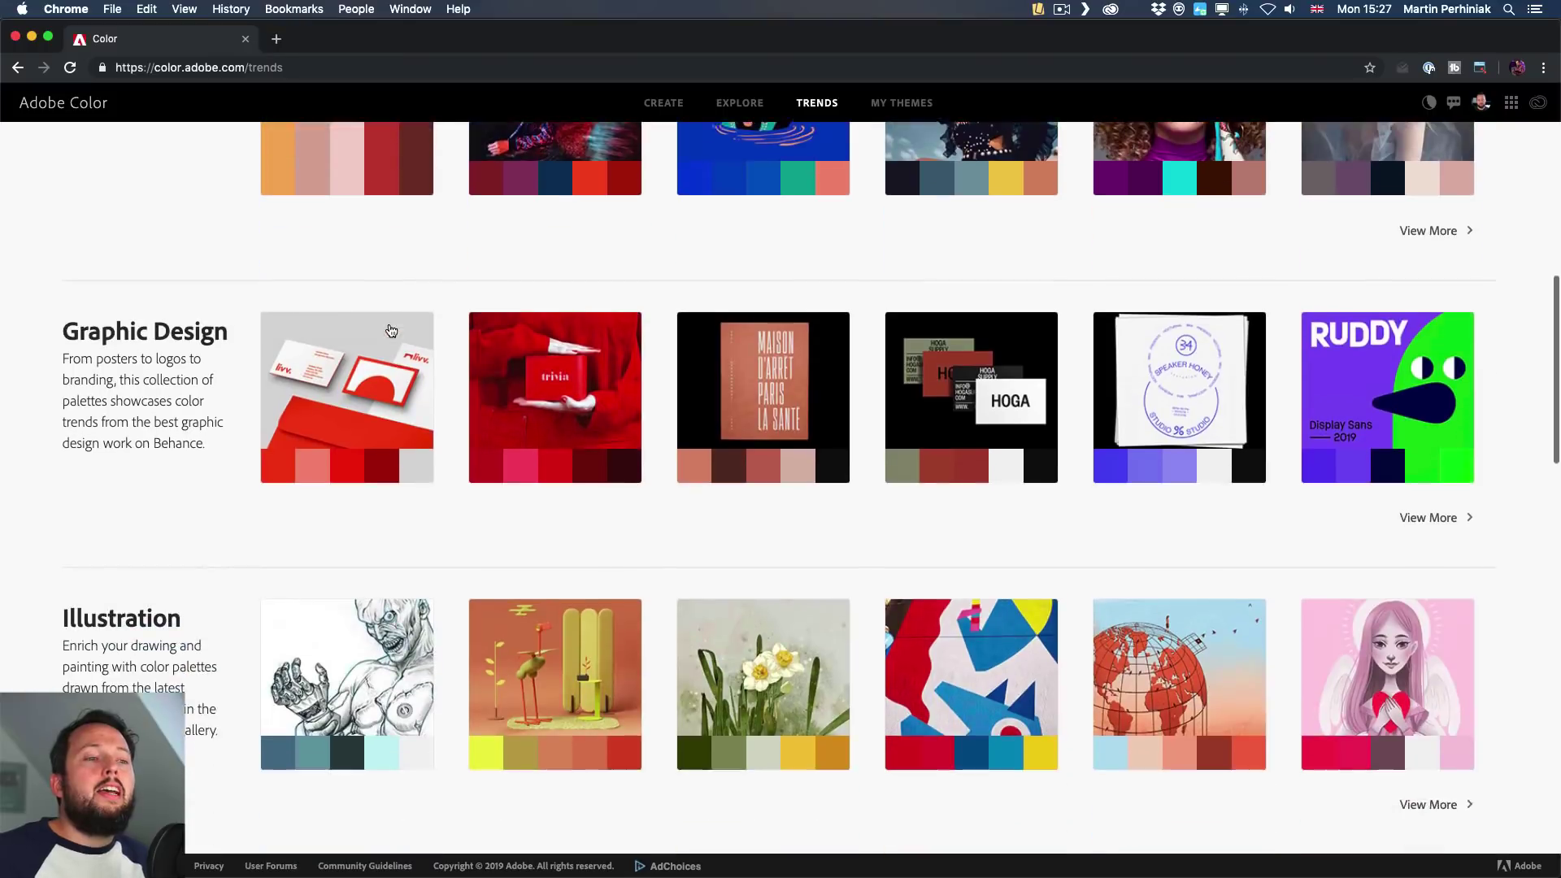
pyautogui.scroll(-4, 314, 651)
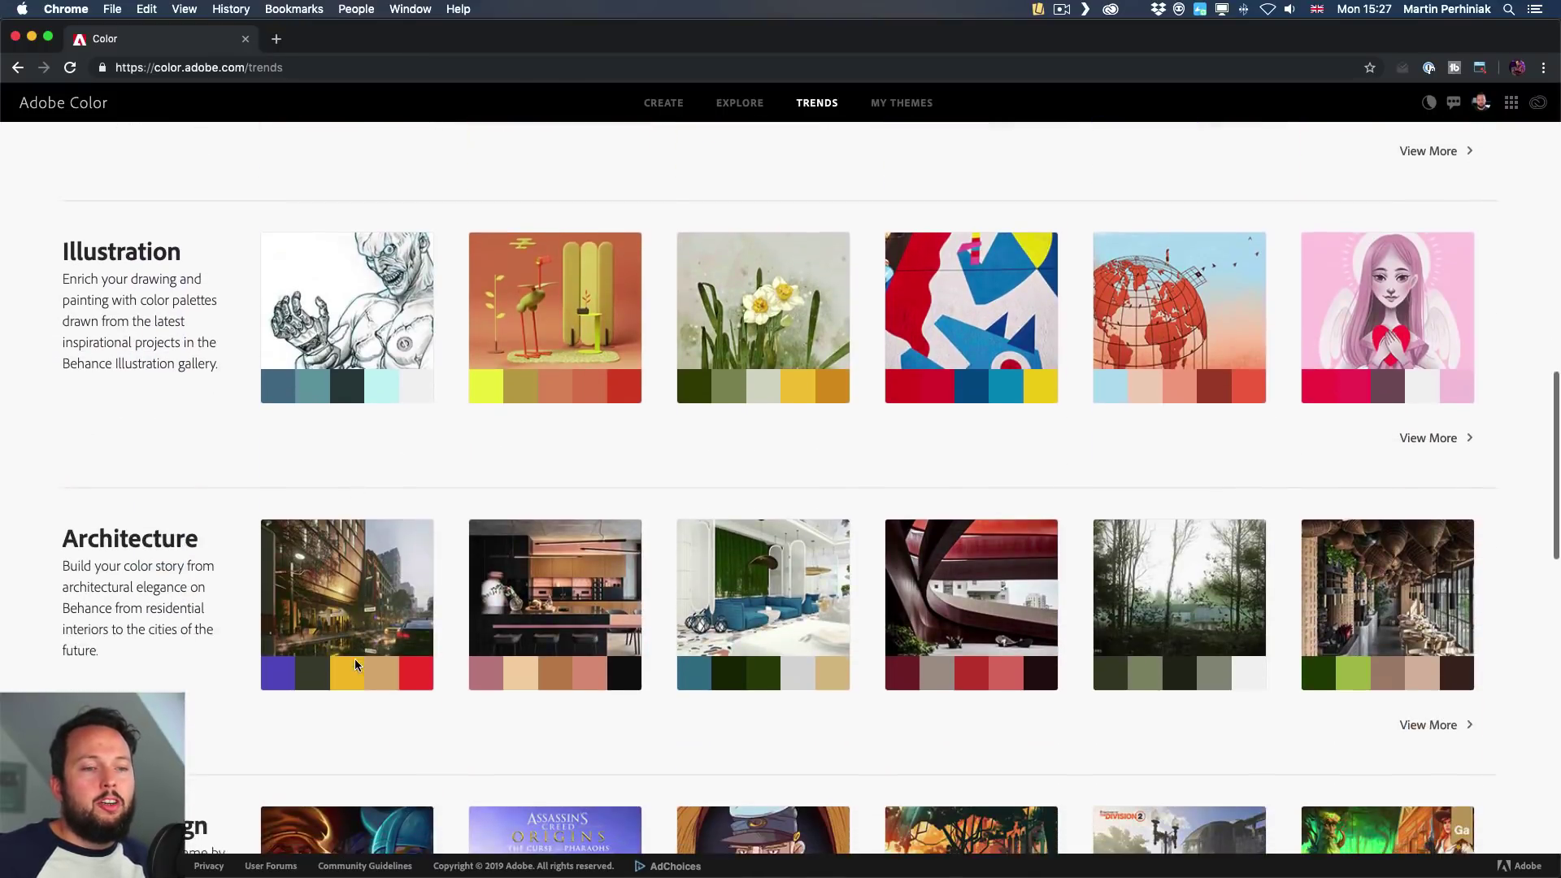
pyautogui.scroll(-6, 356, 666)
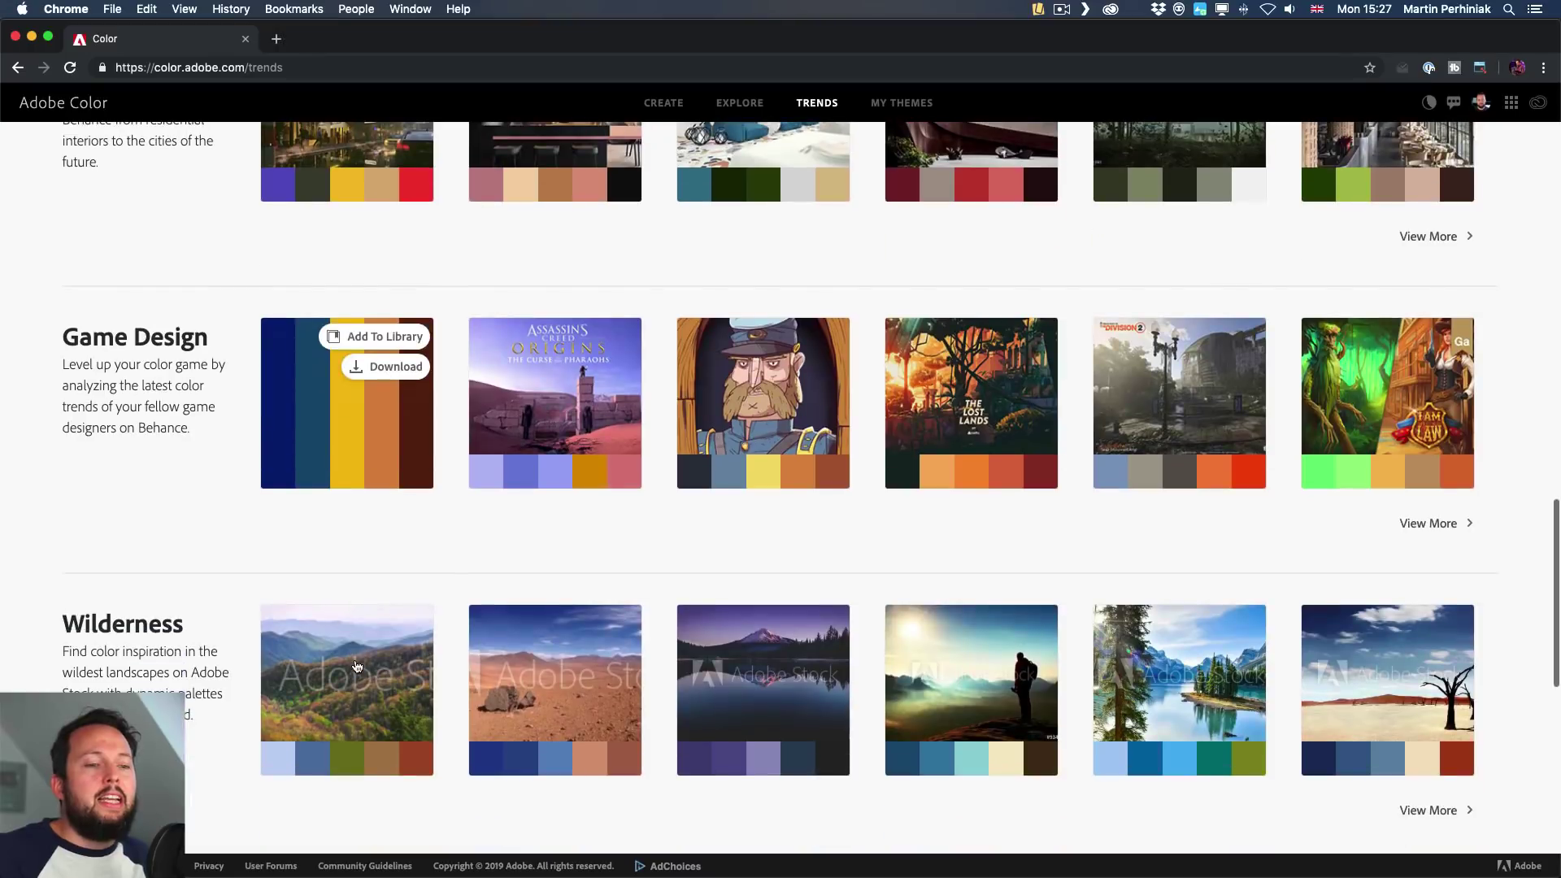
# Open the full Illustration trends collection and browse all of its palettes
pyautogui.scroll(10, 356, 665)
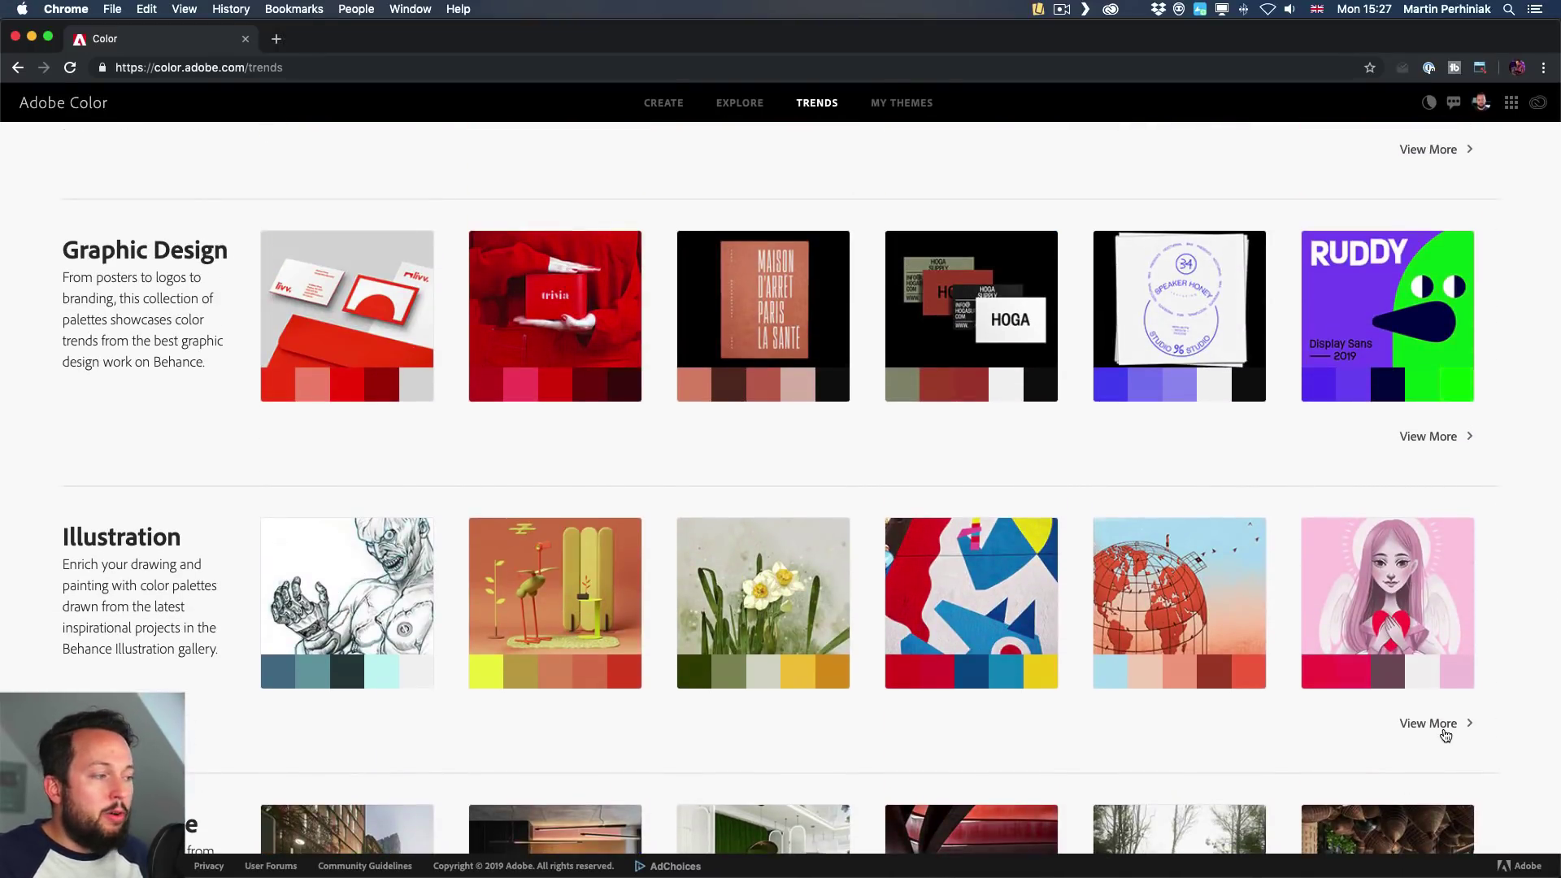
pyautogui.click(1434, 730)
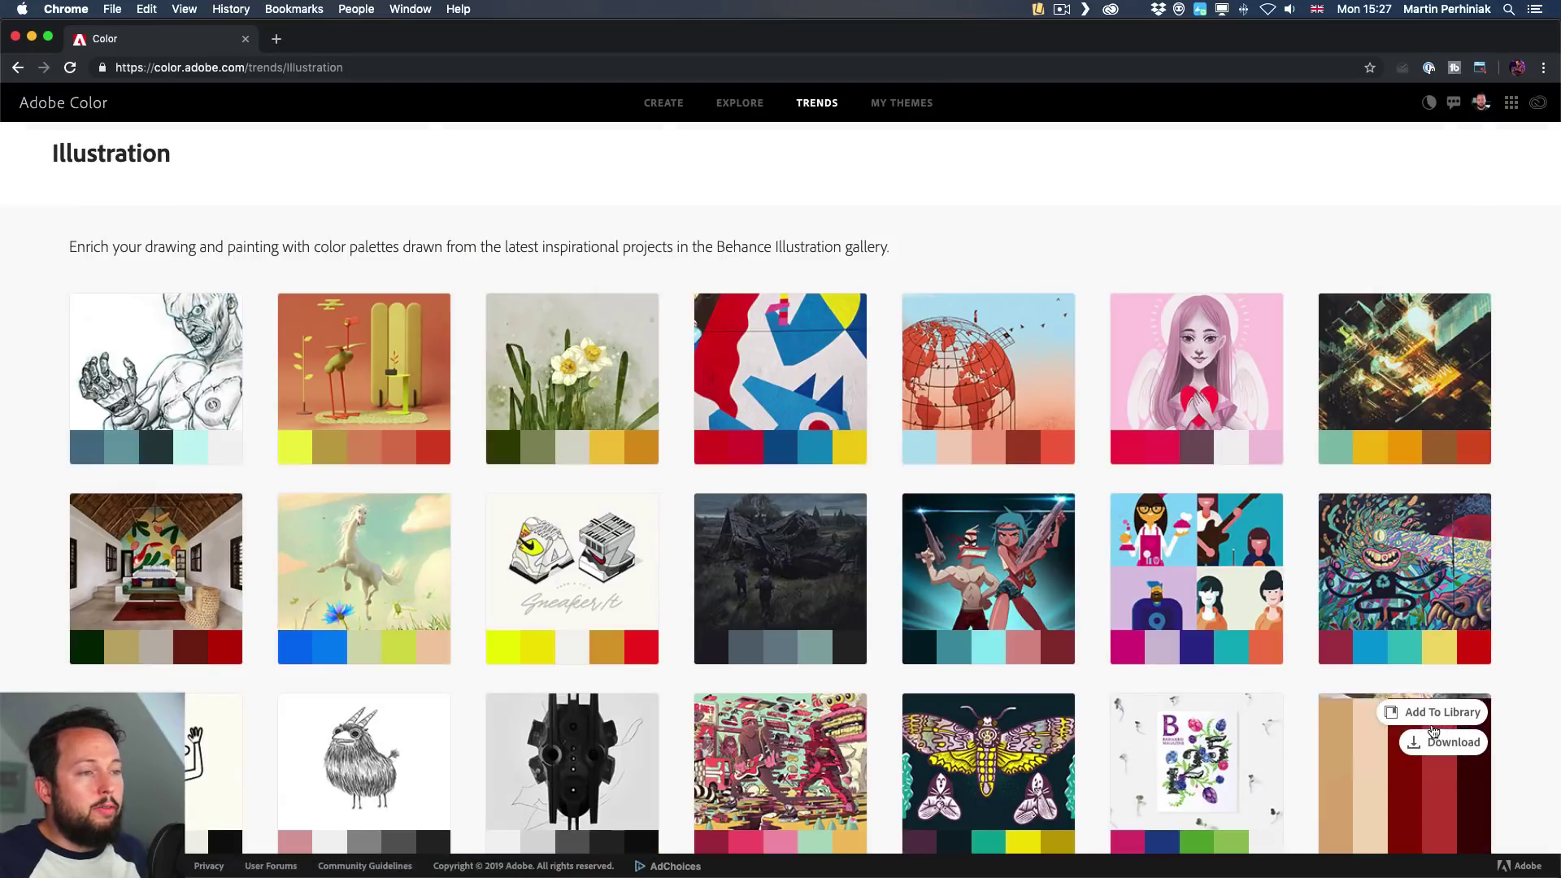
pyautogui.scroll(-5, 20, 450)
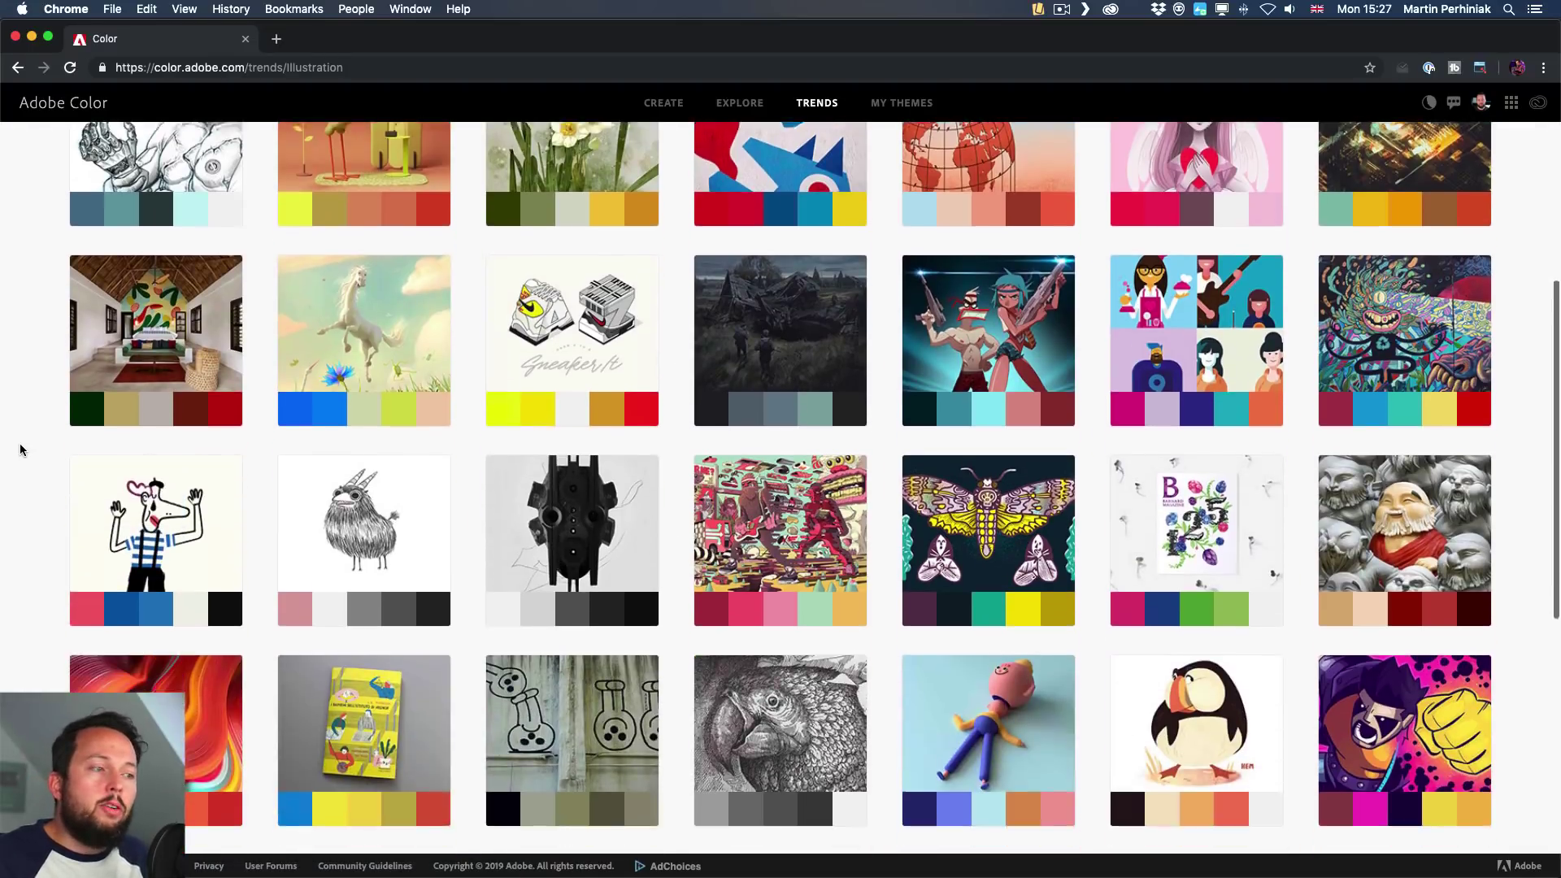
pyautogui.scroll(-4, 20, 450)
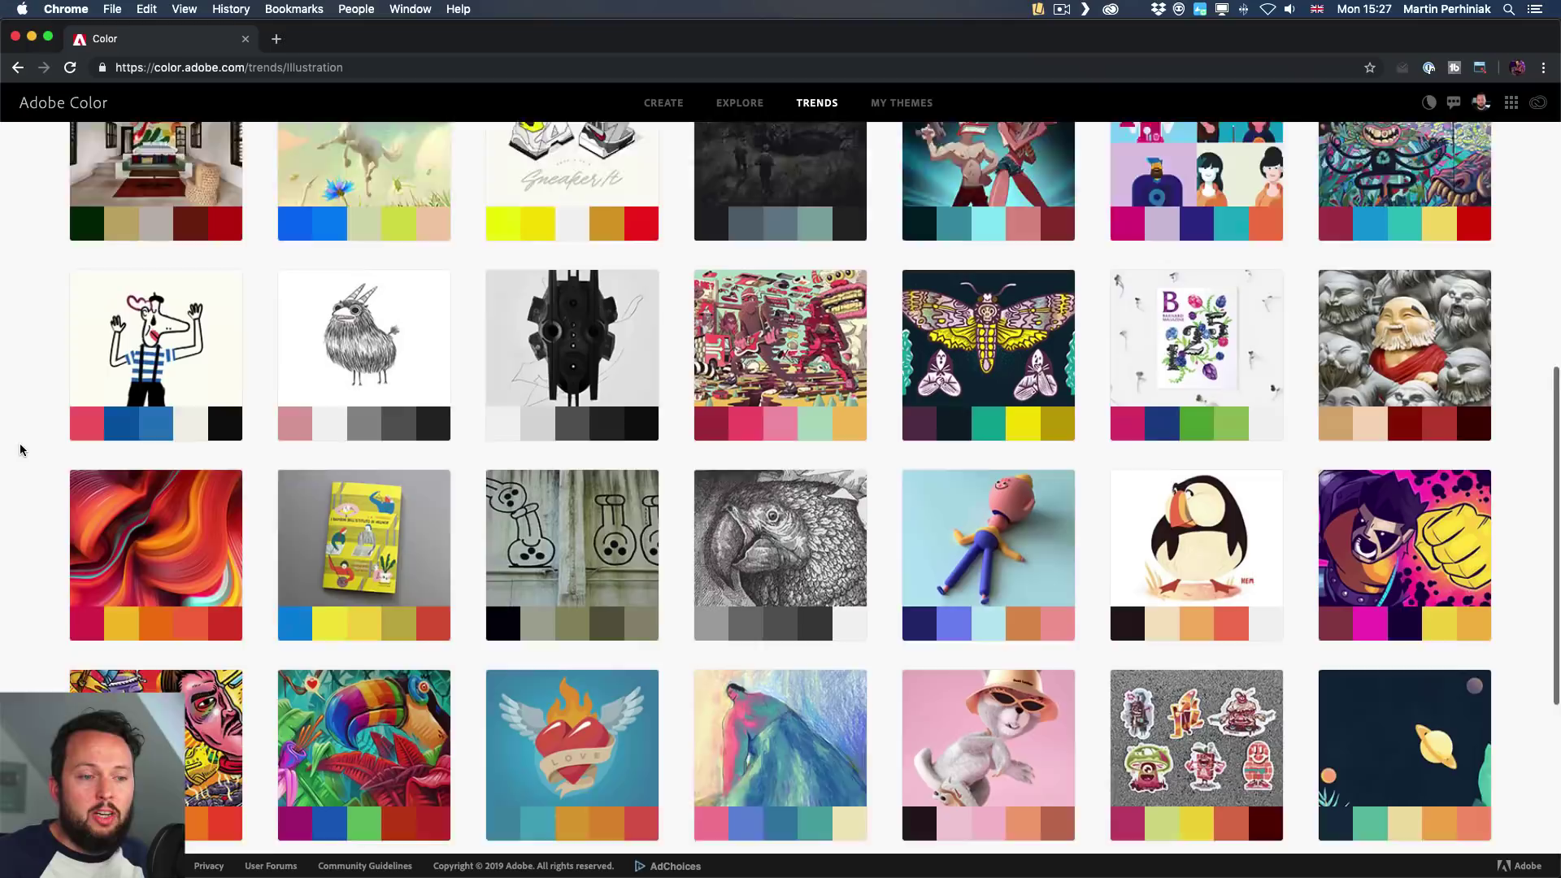
pyautogui.scroll(-2, 21, 450)
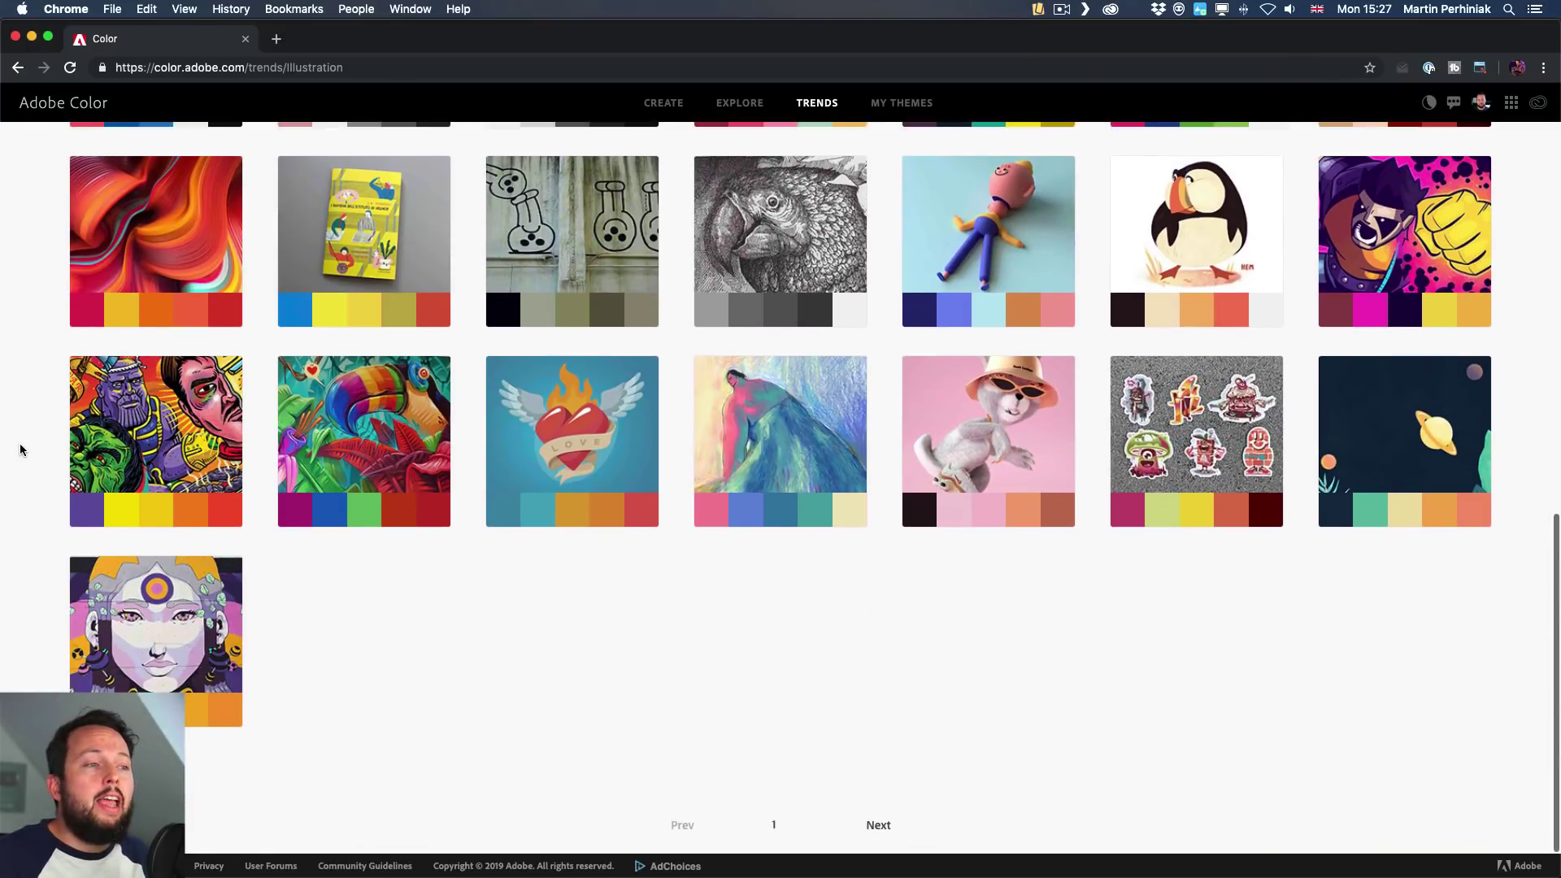
# Add the color theme of the moth illustration in the Illustration trends to the Tutorials library
pyautogui.scroll(4, 681, 571)
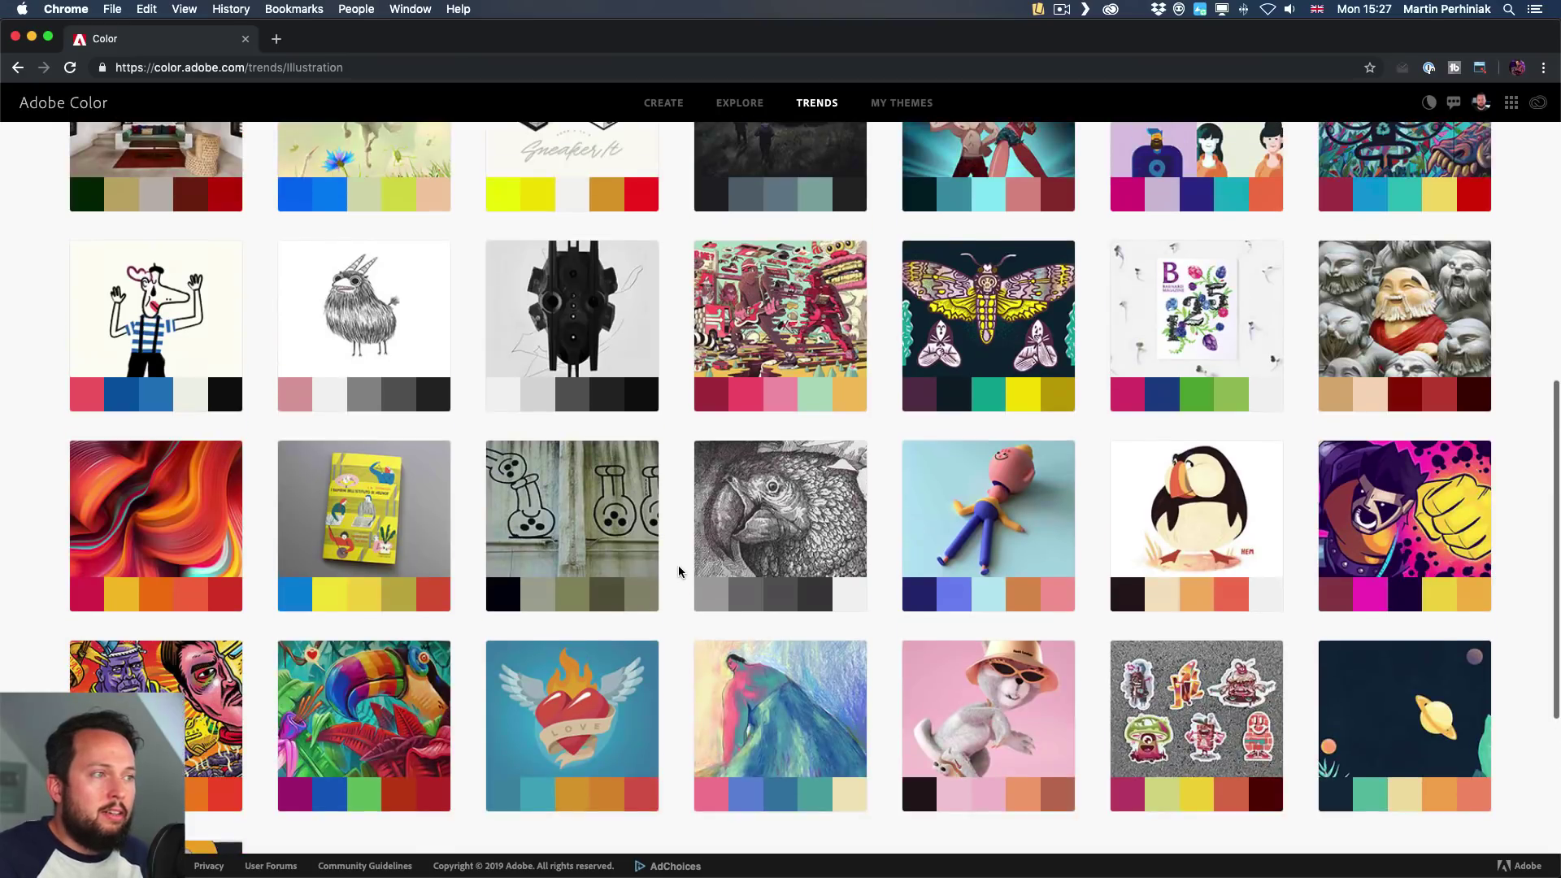
pyautogui.scroll(2, 681, 571)
pyautogui.moveTo(995, 475)
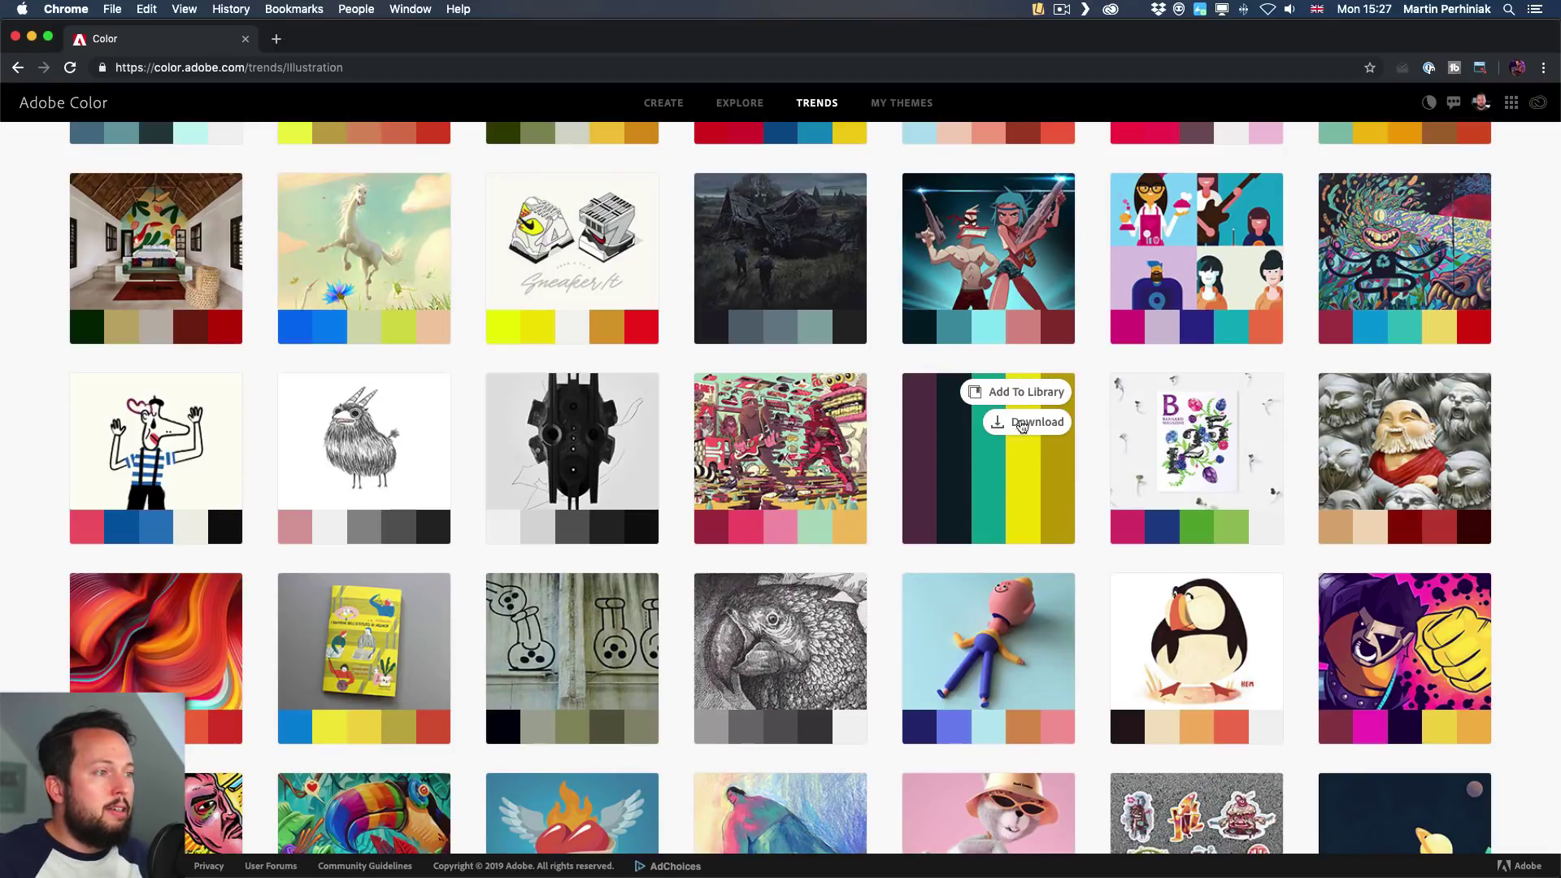
pyautogui.click(1026, 393)
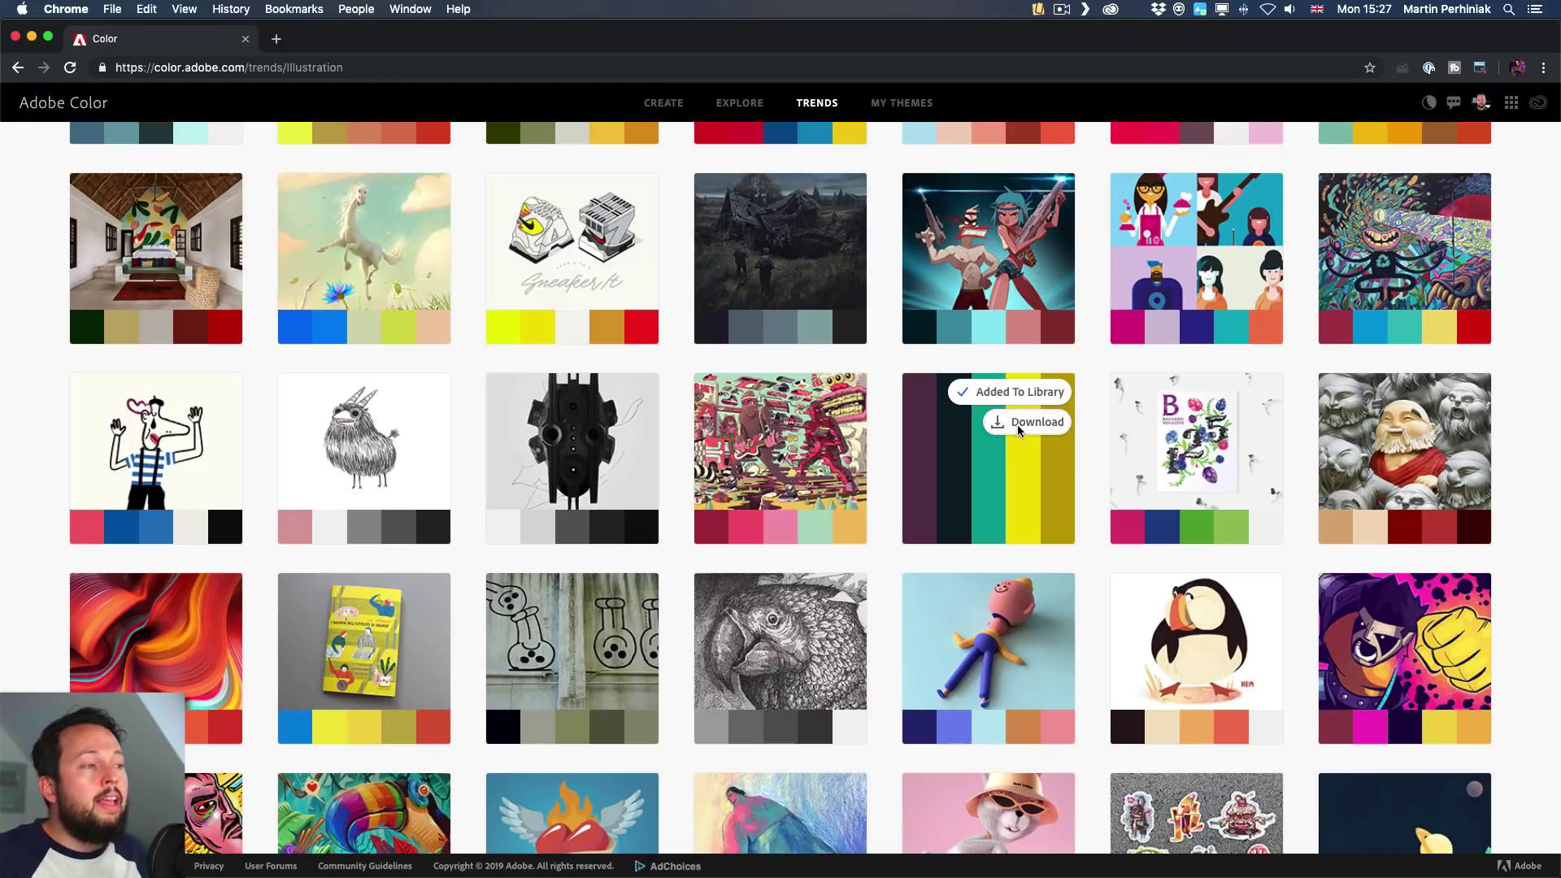
# Check the added moth theme in Illustrator's Tutorials library, and expand the Tutorials library under My Themes in Adobe Color
pyautogui.press('super+Tab')
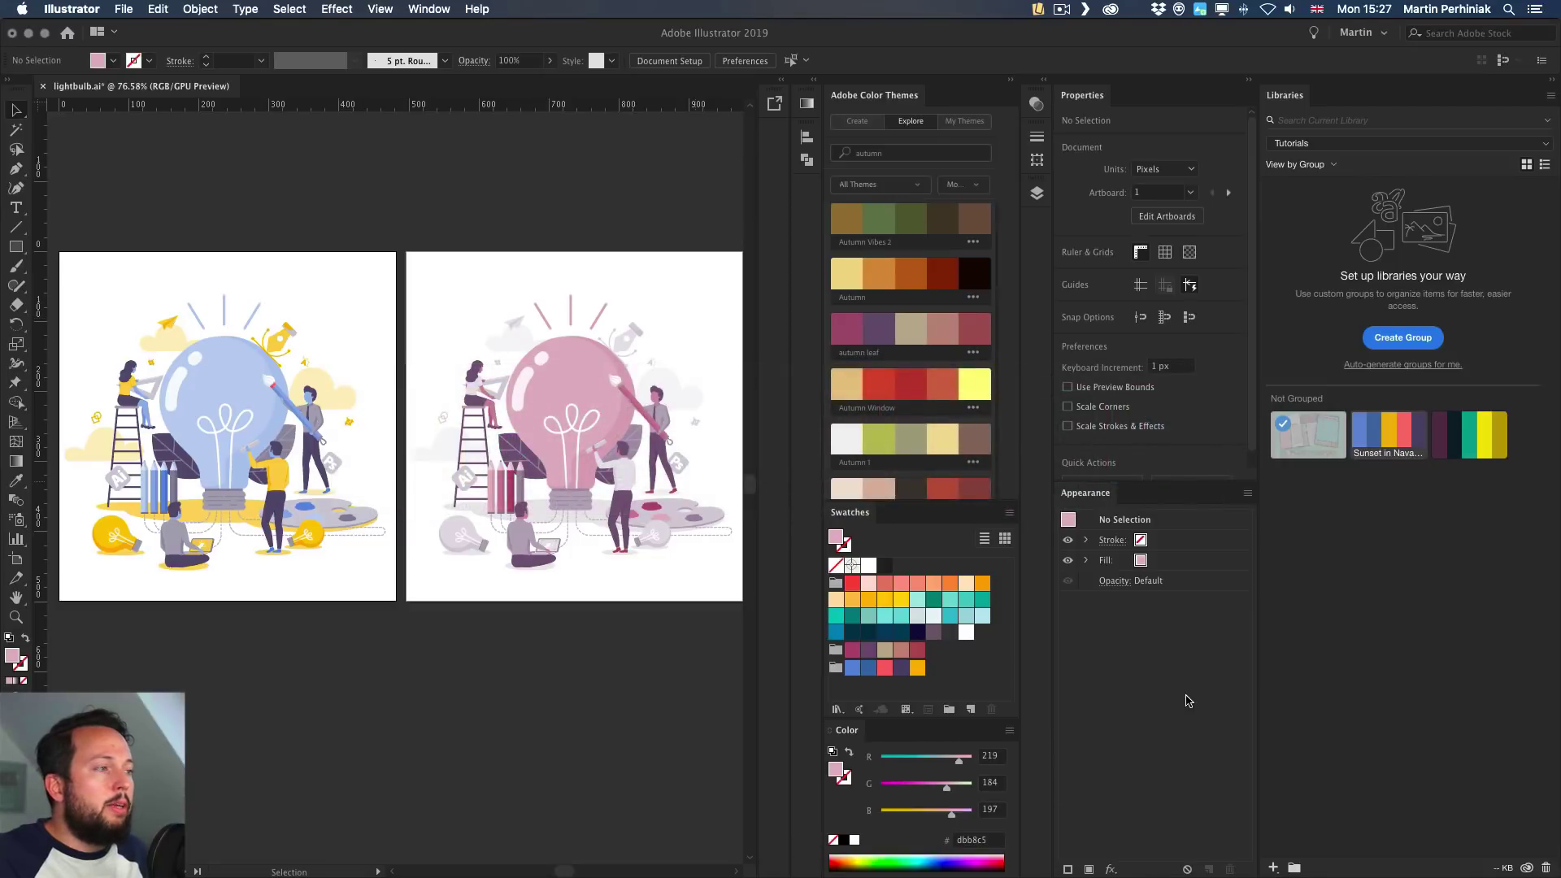
pyautogui.moveTo(1471, 439)
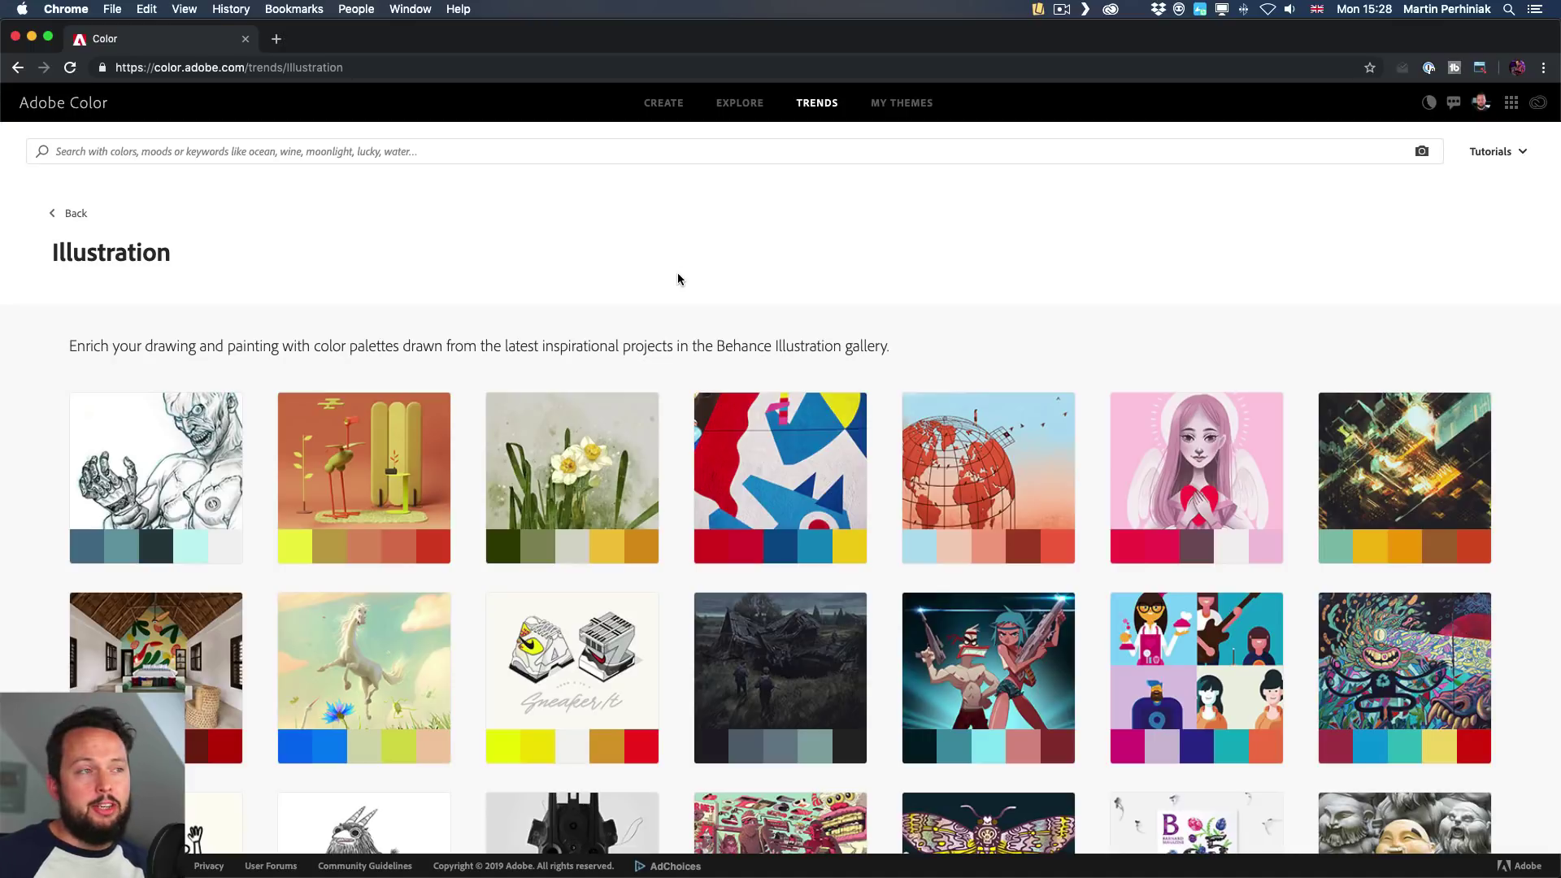
pyautogui.click(892, 109)
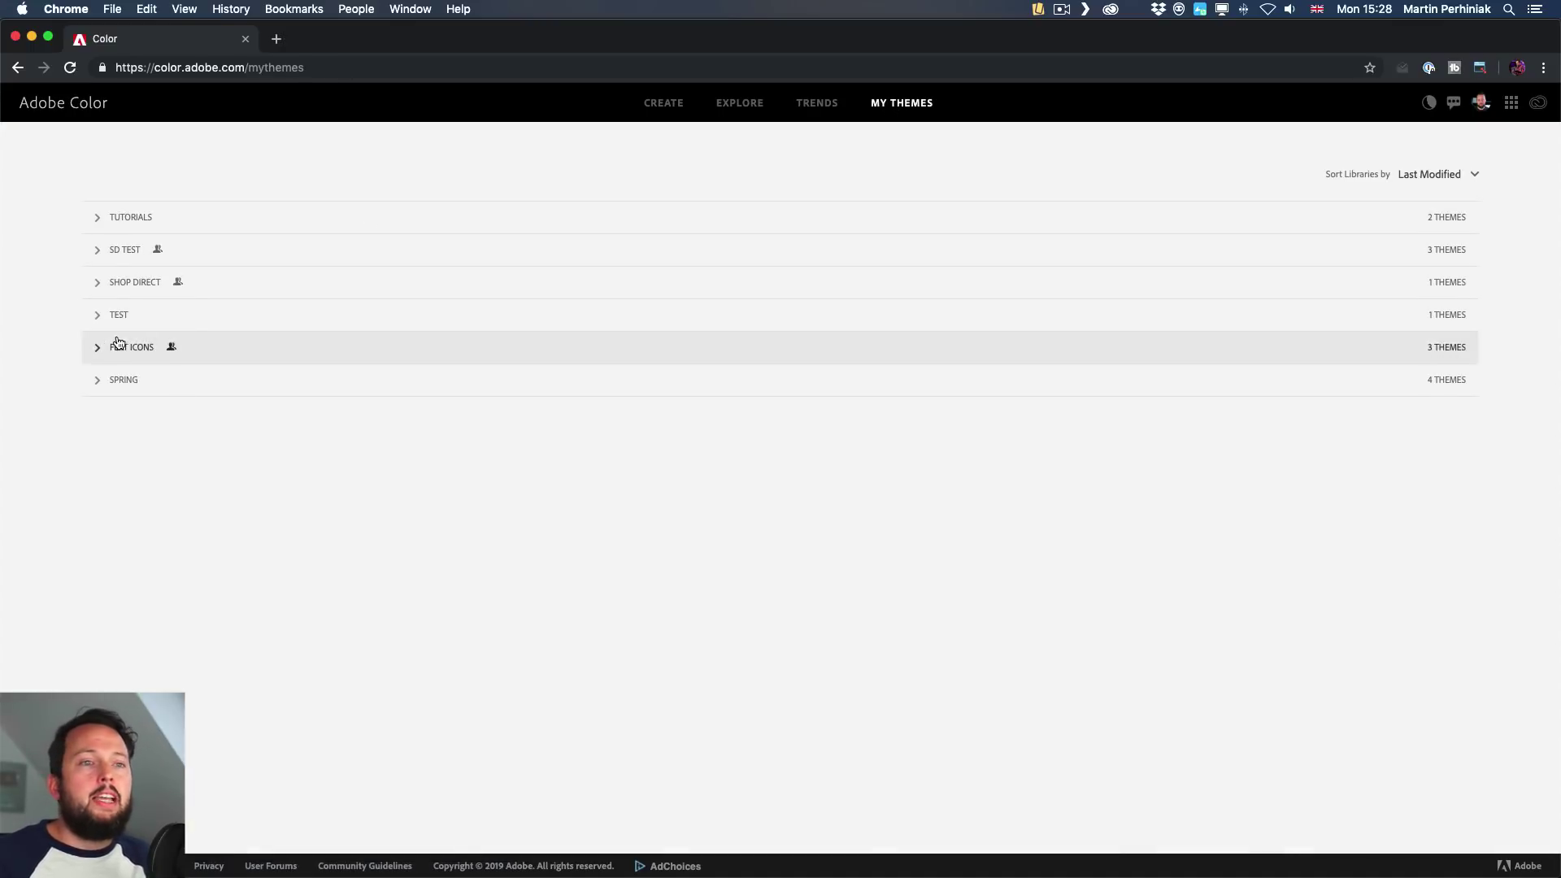
pyautogui.click(93, 223)
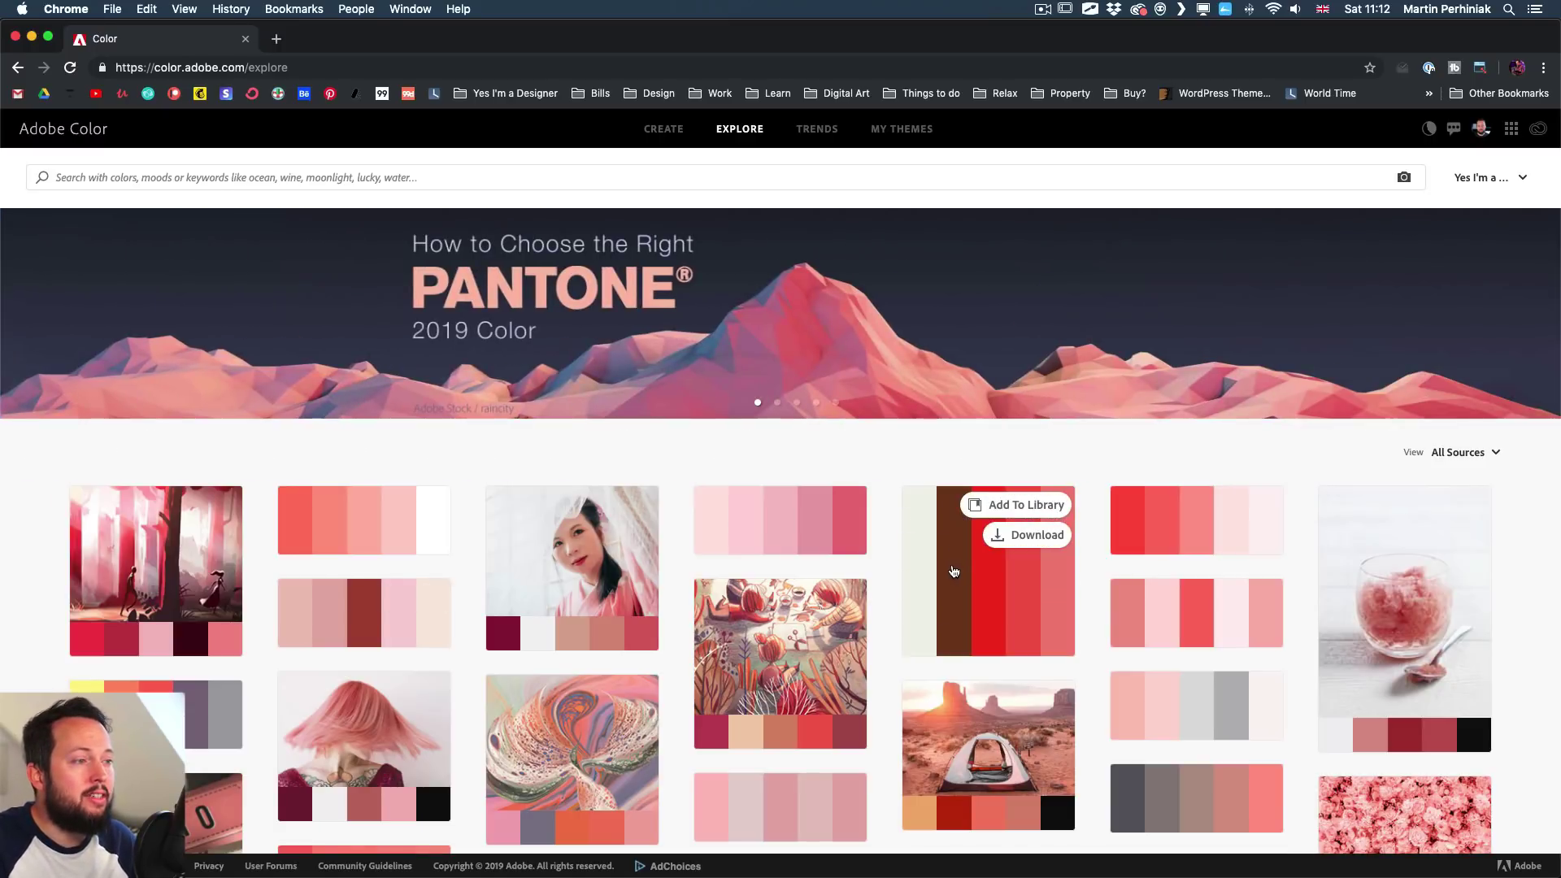
# Open the Sun & Air Brooklyn Mural theme from Explore, expand its Pantone matches and download them as JPEG
pyautogui.click(955, 569)
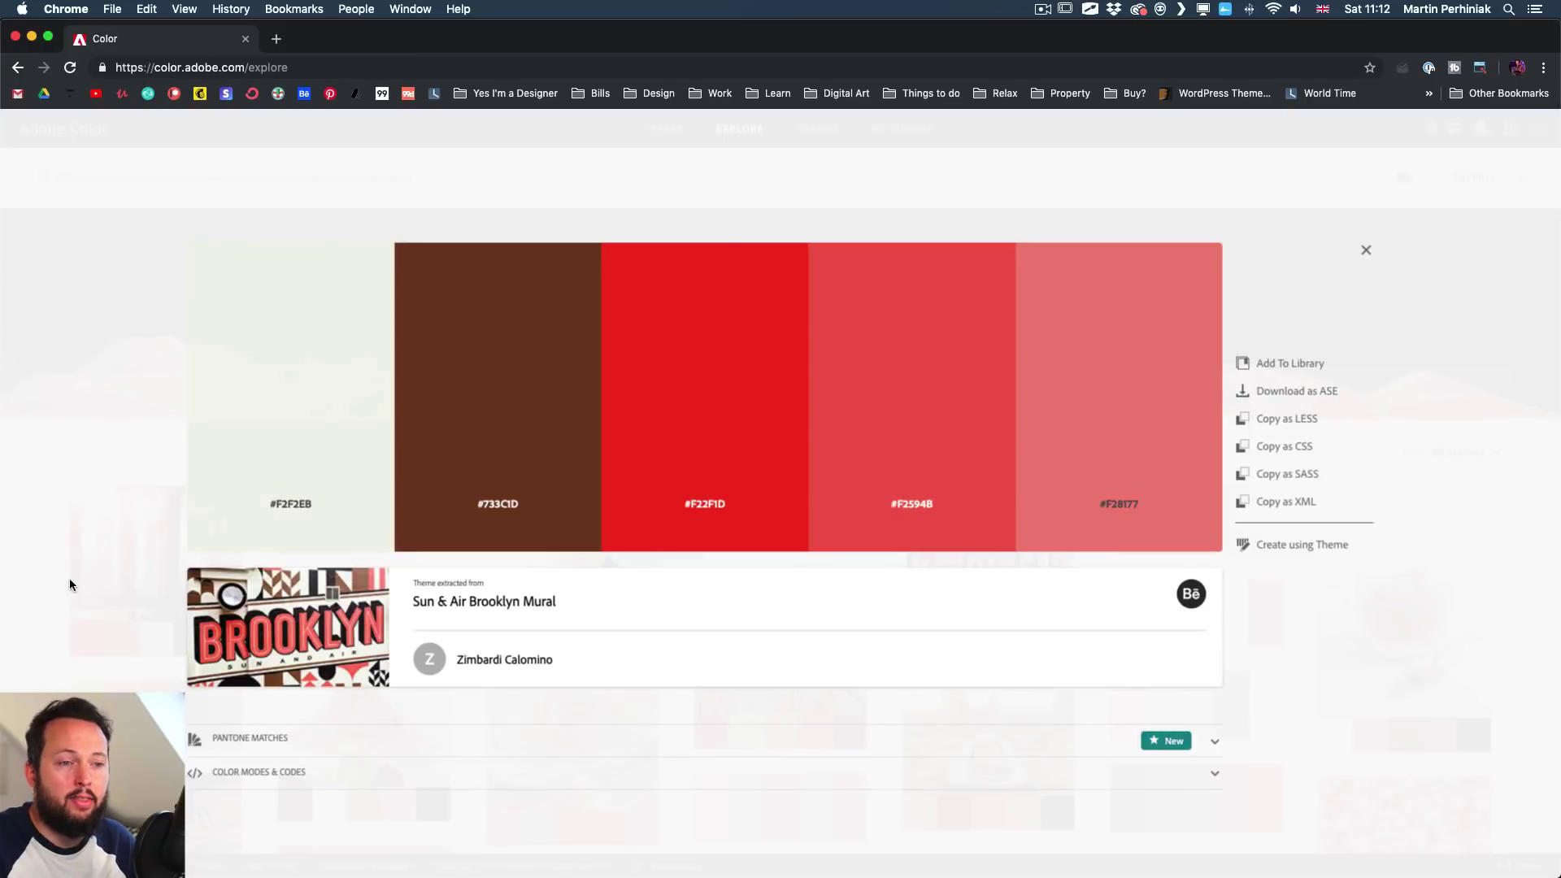
pyautogui.click(259, 742)
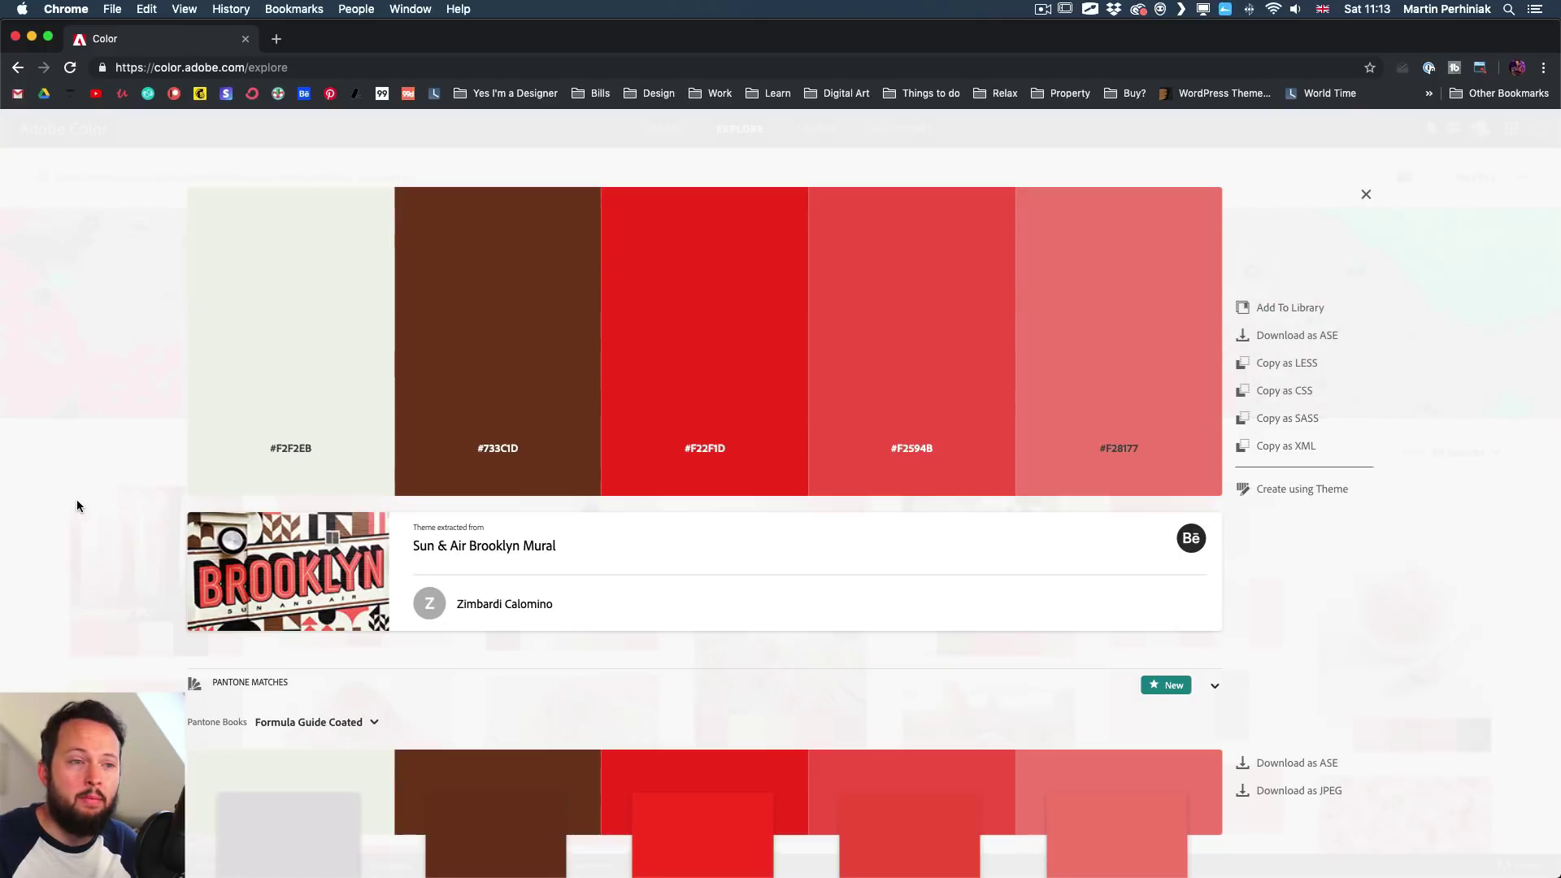
pyautogui.scroll(-3, 112, 520)
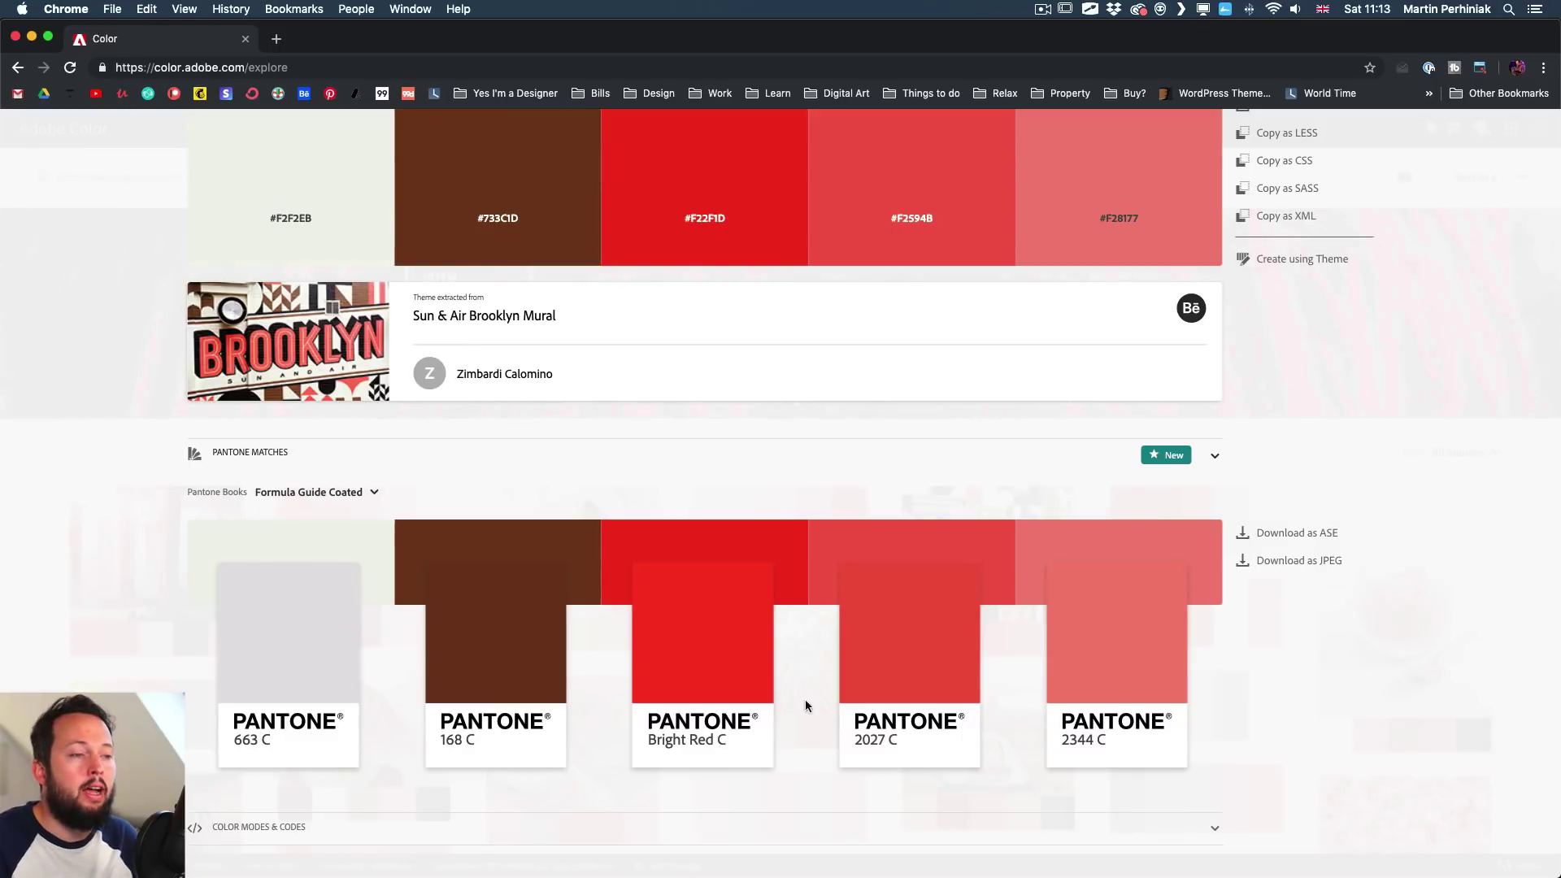
pyautogui.click(1298, 563)
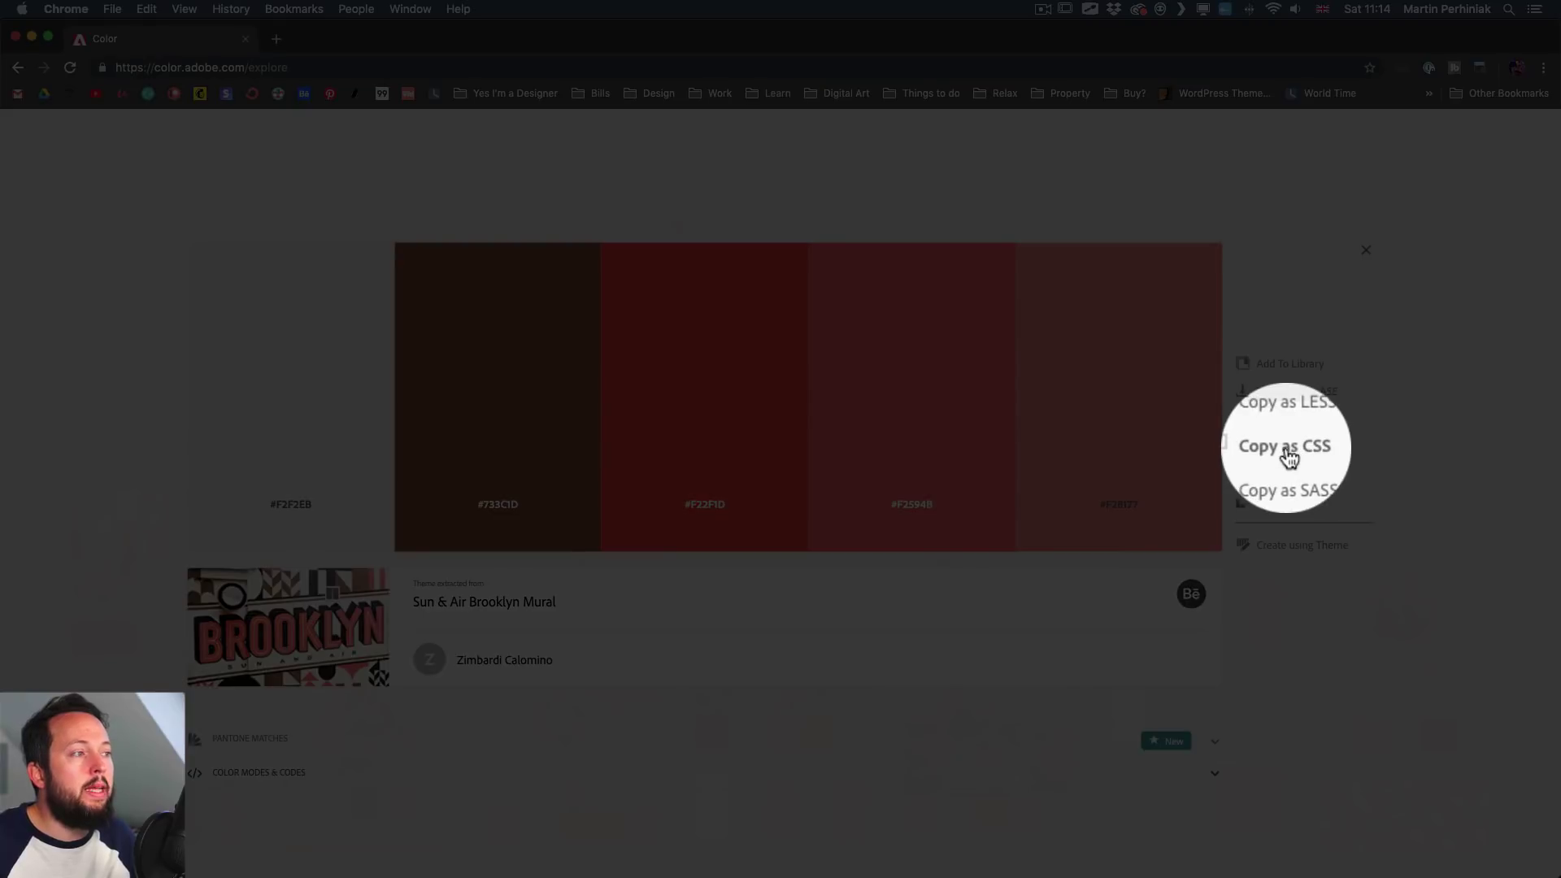
# Copy the Sun & Air Brooklyn Mural theme as CSS and paste the code into a blank TextEdit document
pyautogui.click(1290, 460)
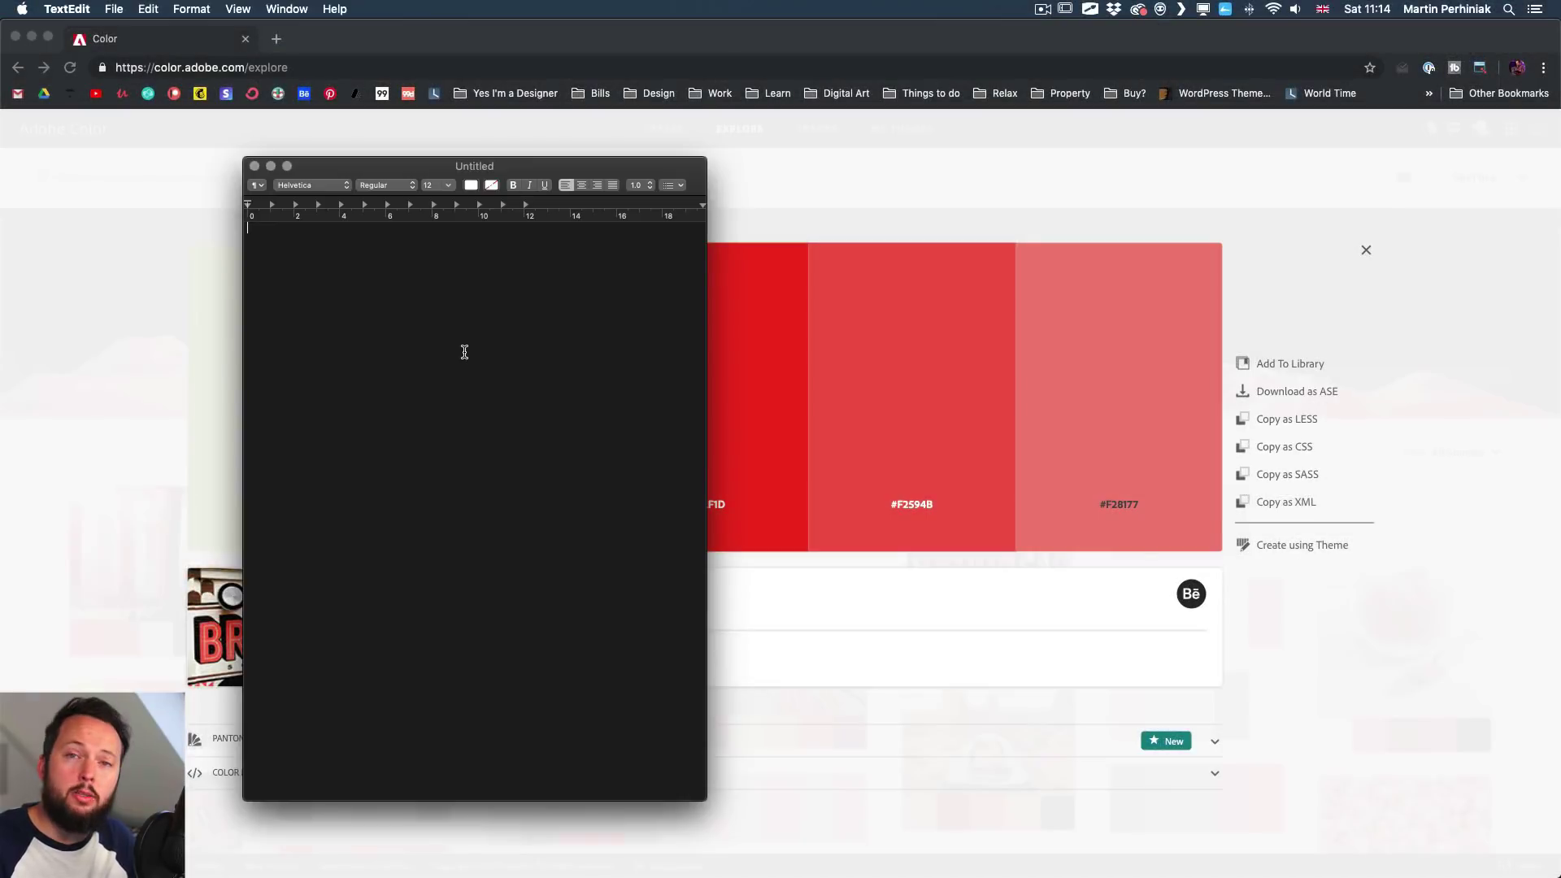
pyautogui.press('super+v')
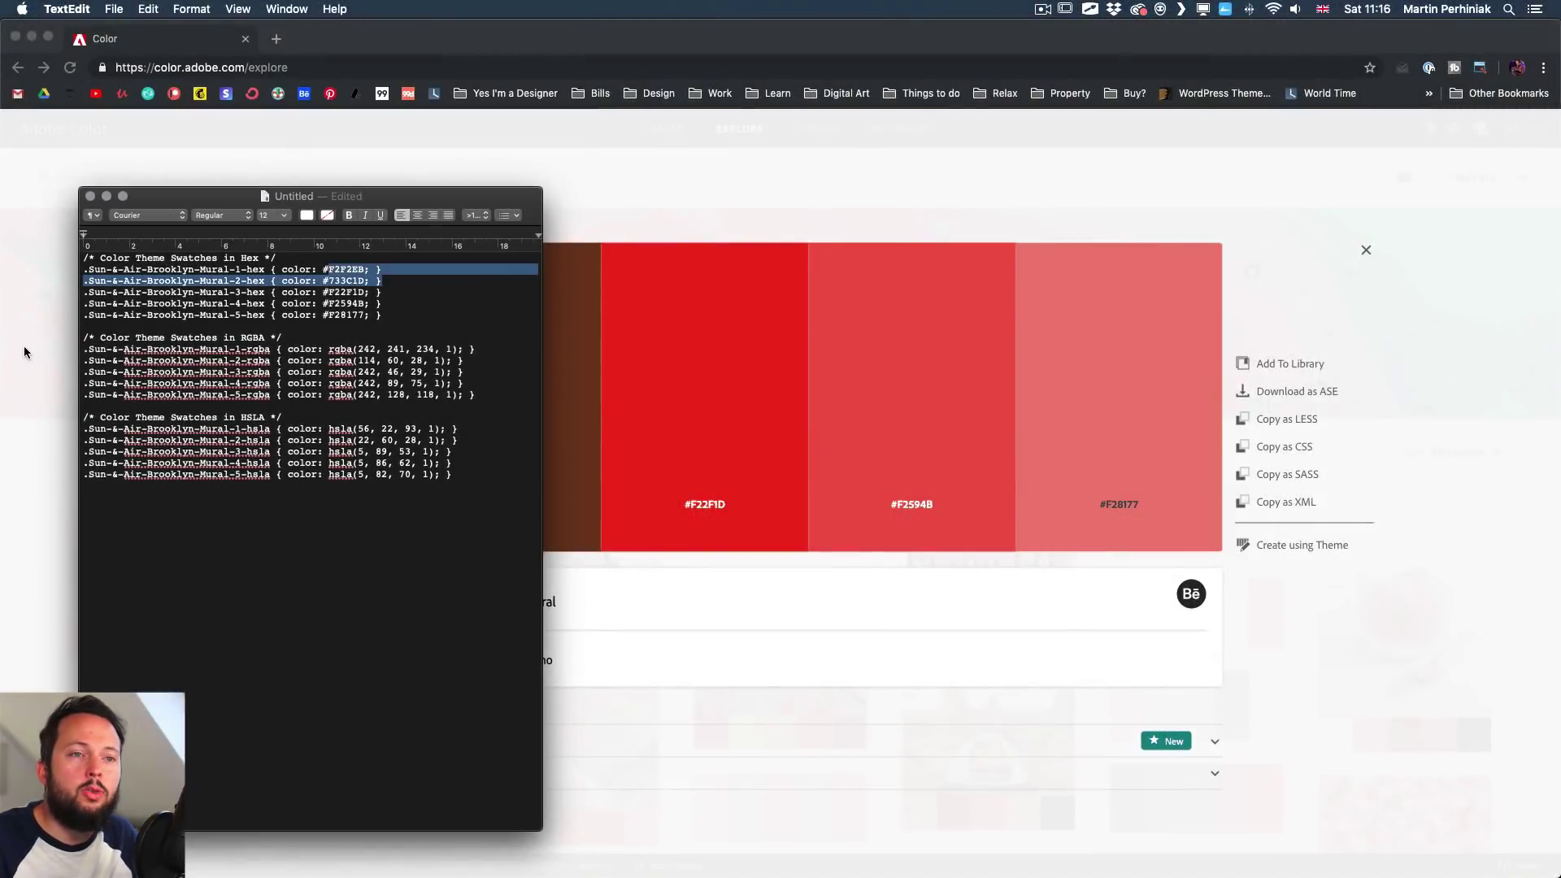
pyautogui.click(32, 351)
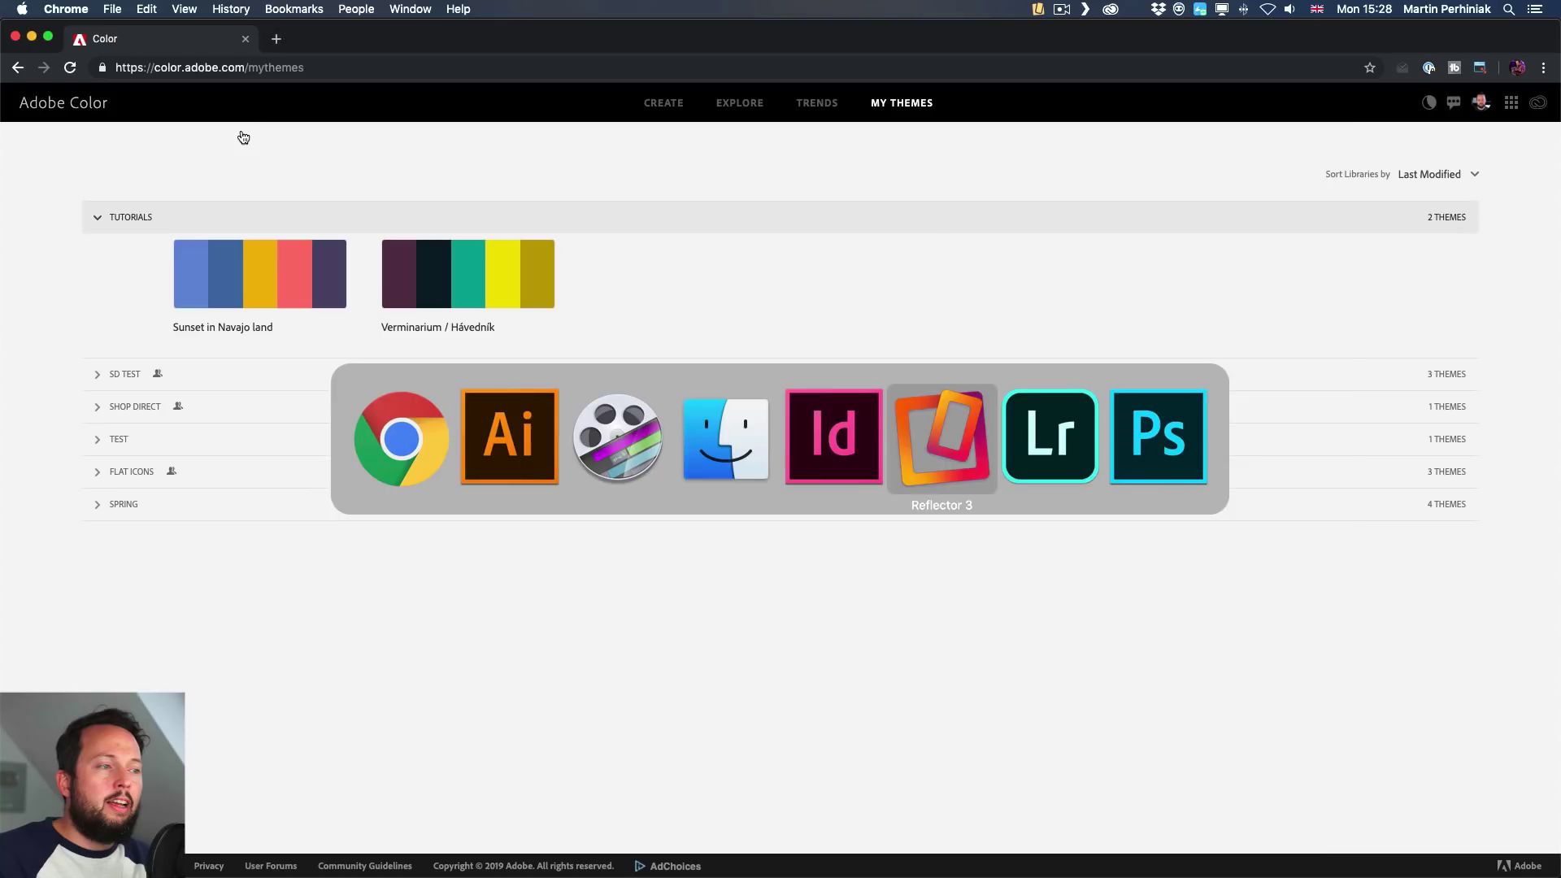
# Switch to Illustrator, add Color Theme 4 from My Themes to the swatches, and add that color group to the Tutorials library
pyautogui.press('super+Tab')
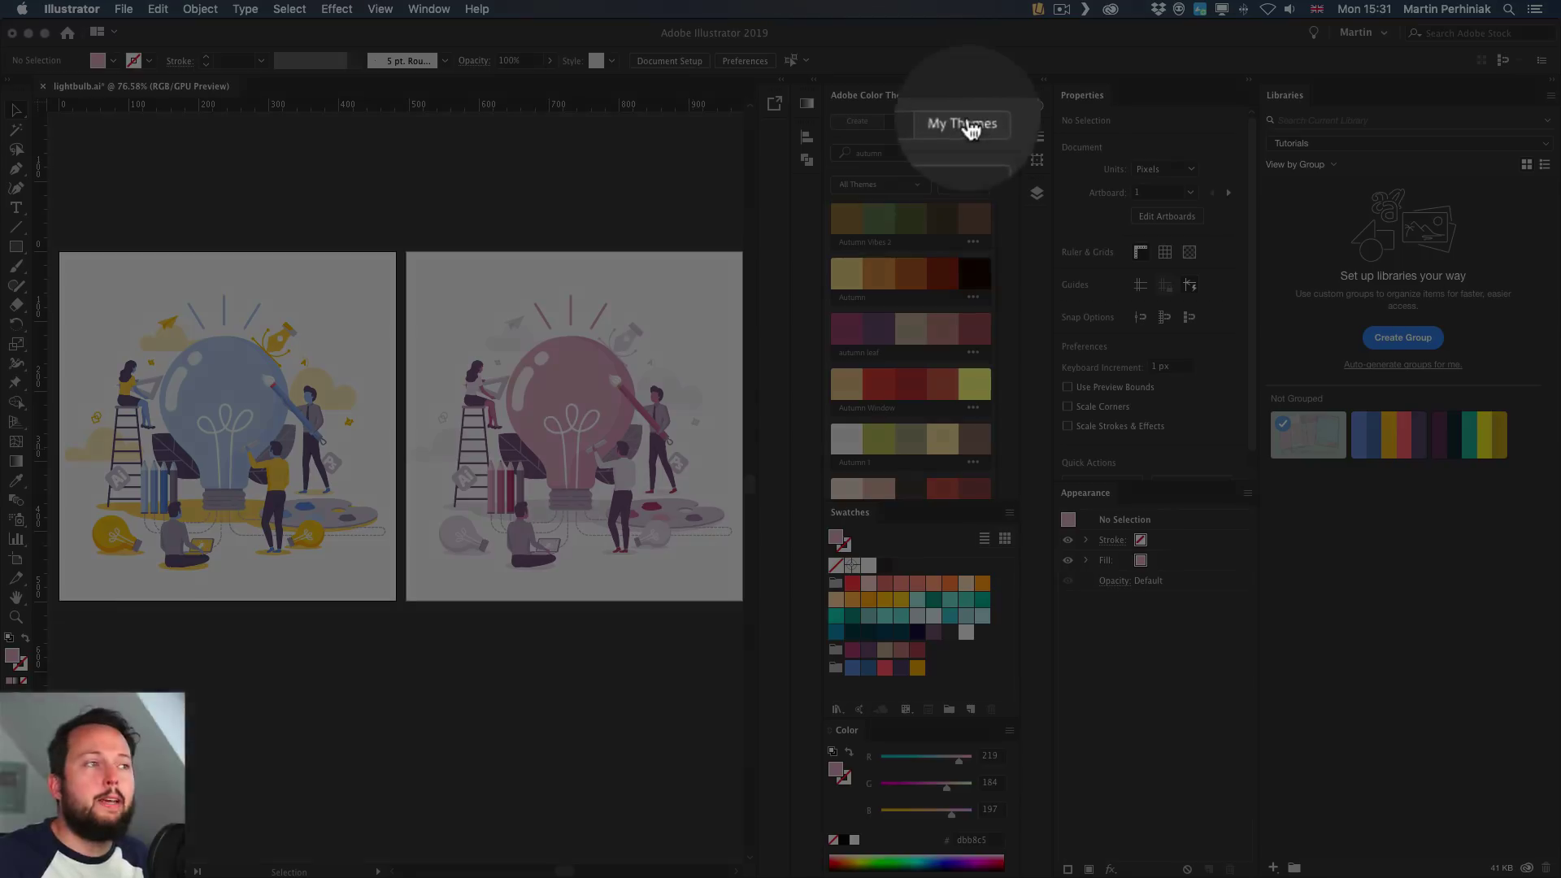
pyautogui.click(970, 127)
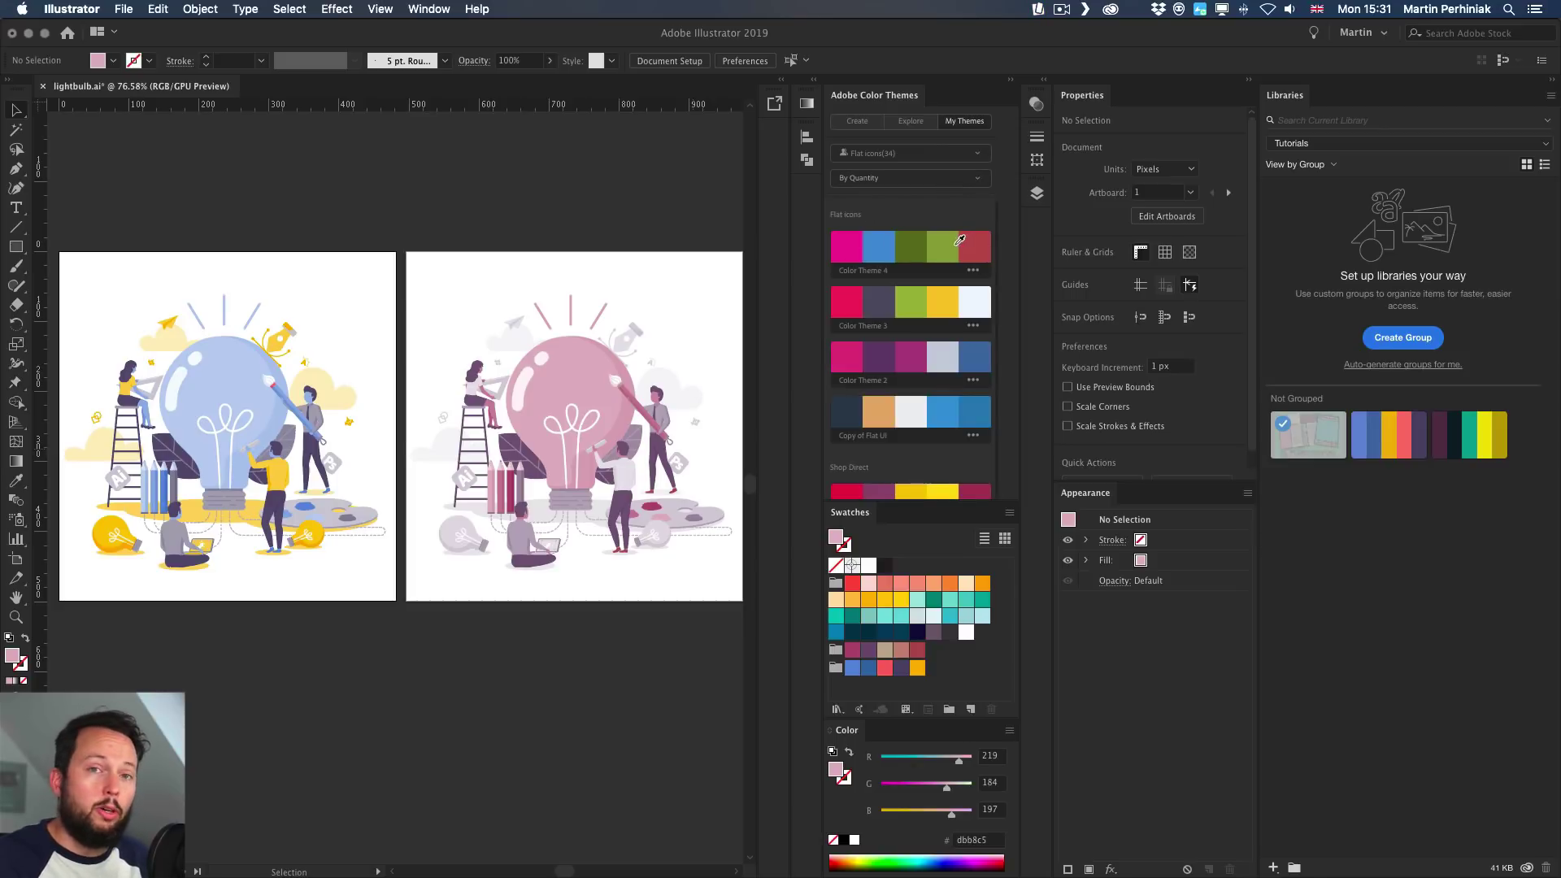
pyautogui.click(978, 273)
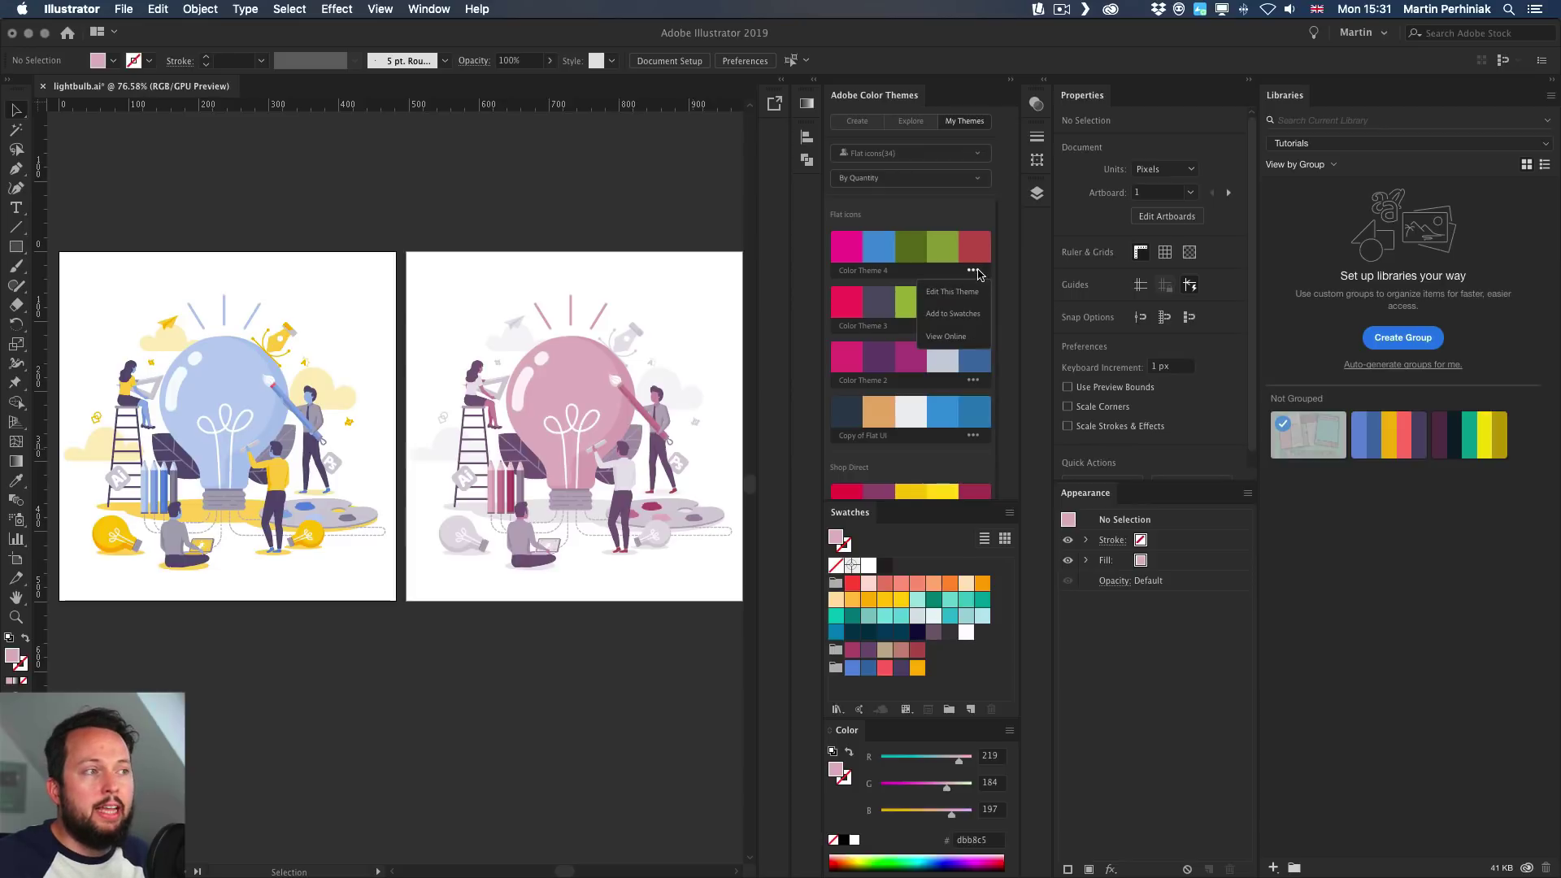
pyautogui.click(958, 321)
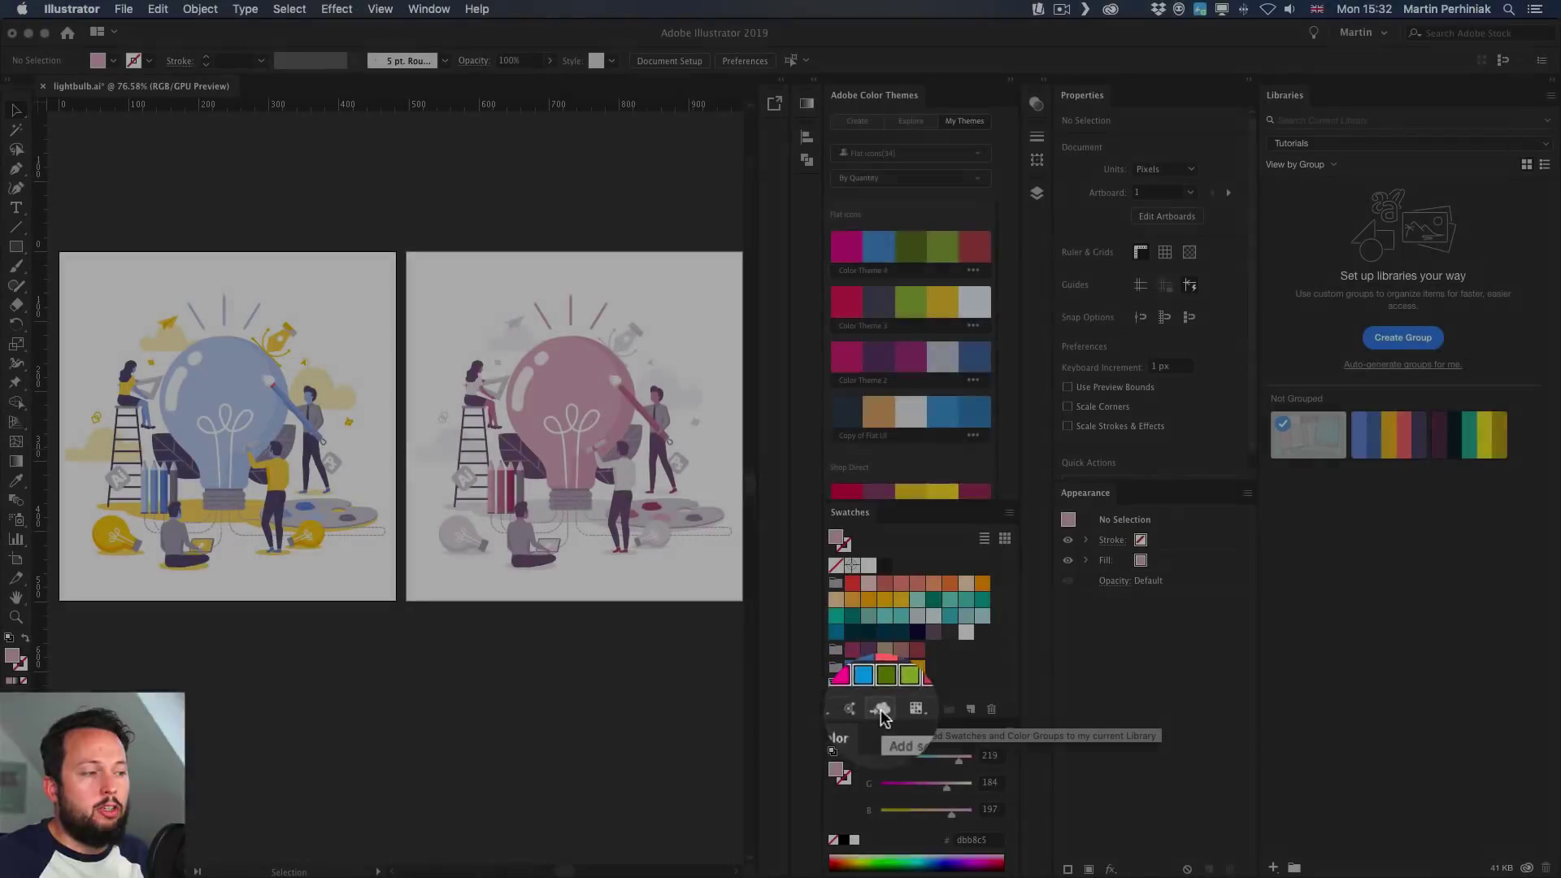
pyautogui.click(882, 710)
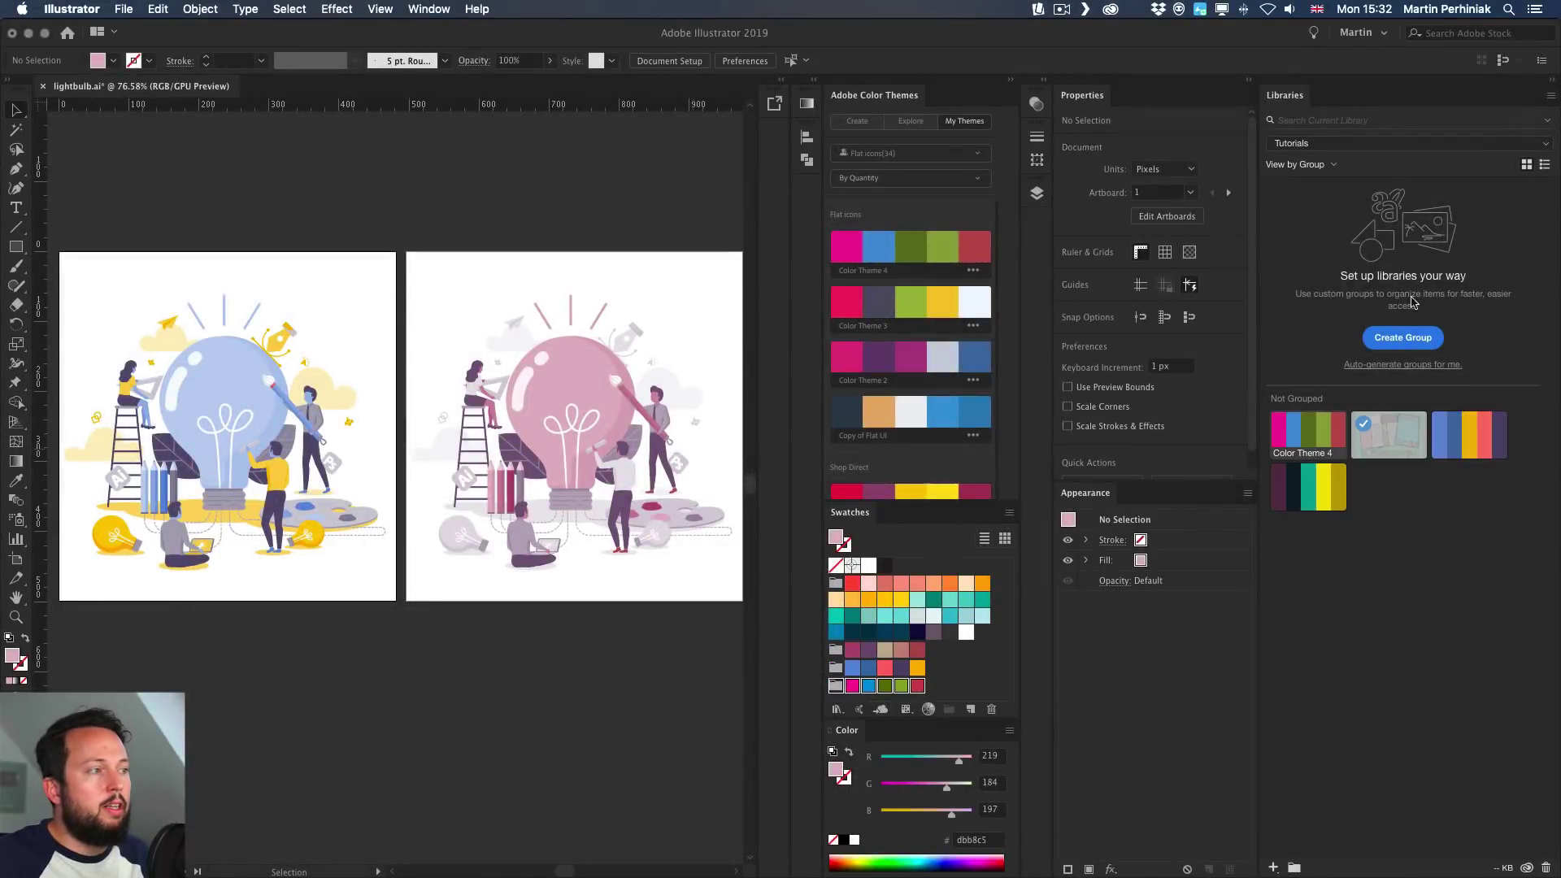